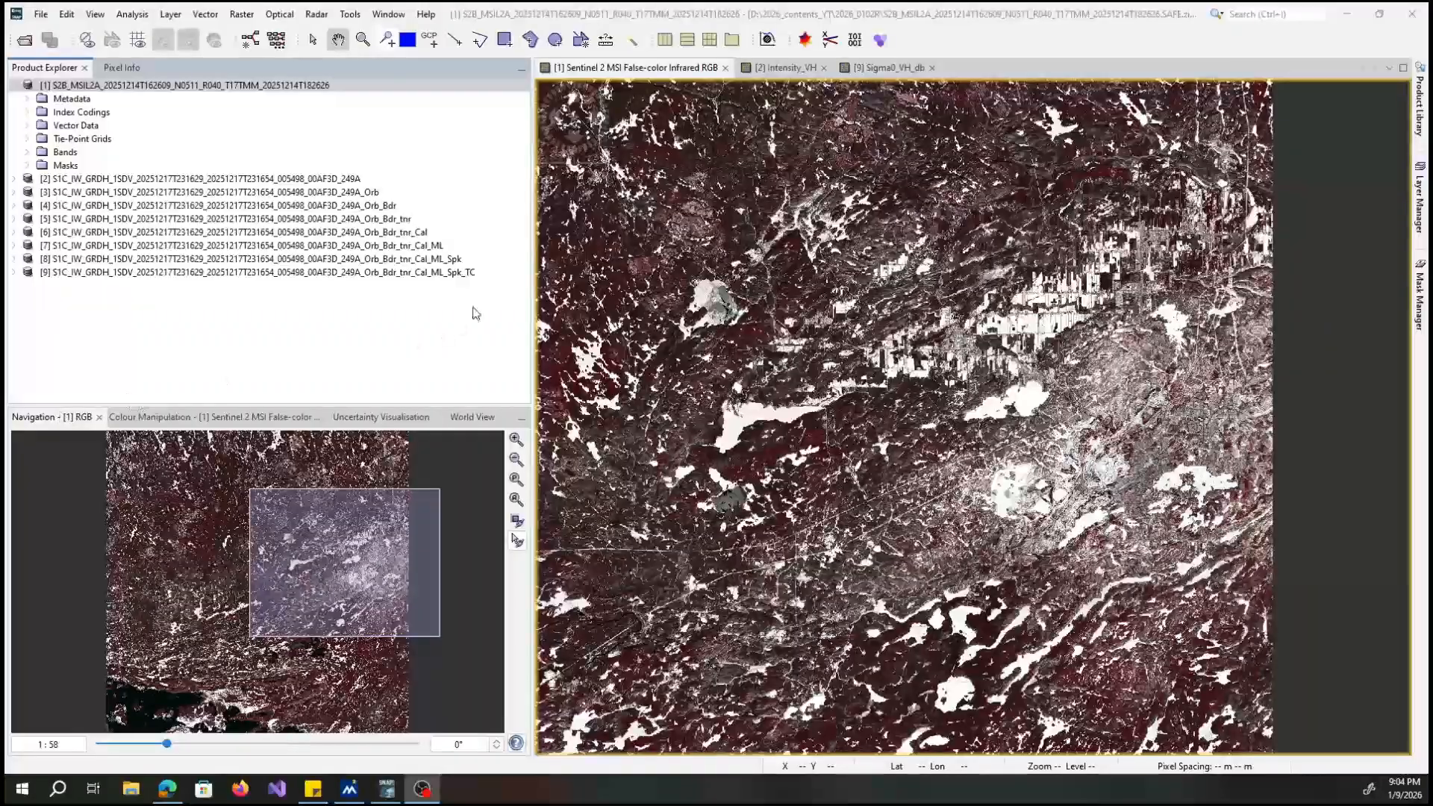
Examine the Sentinel-2 false-color infrared image at different scales, from the bright northeastern area to the dark southwestern area.
left_click(517, 461)
left_click(517, 460)
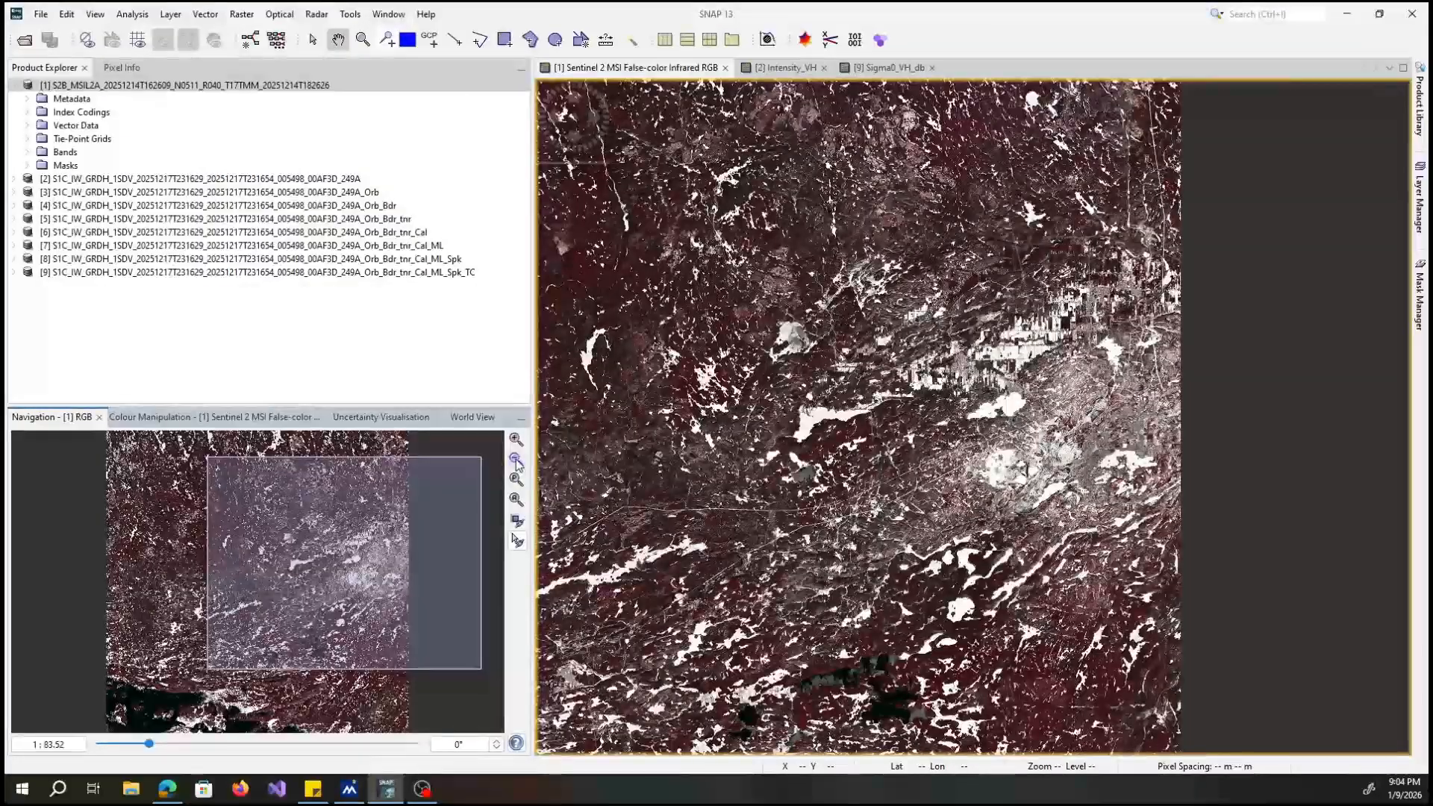
left_click(516, 461)
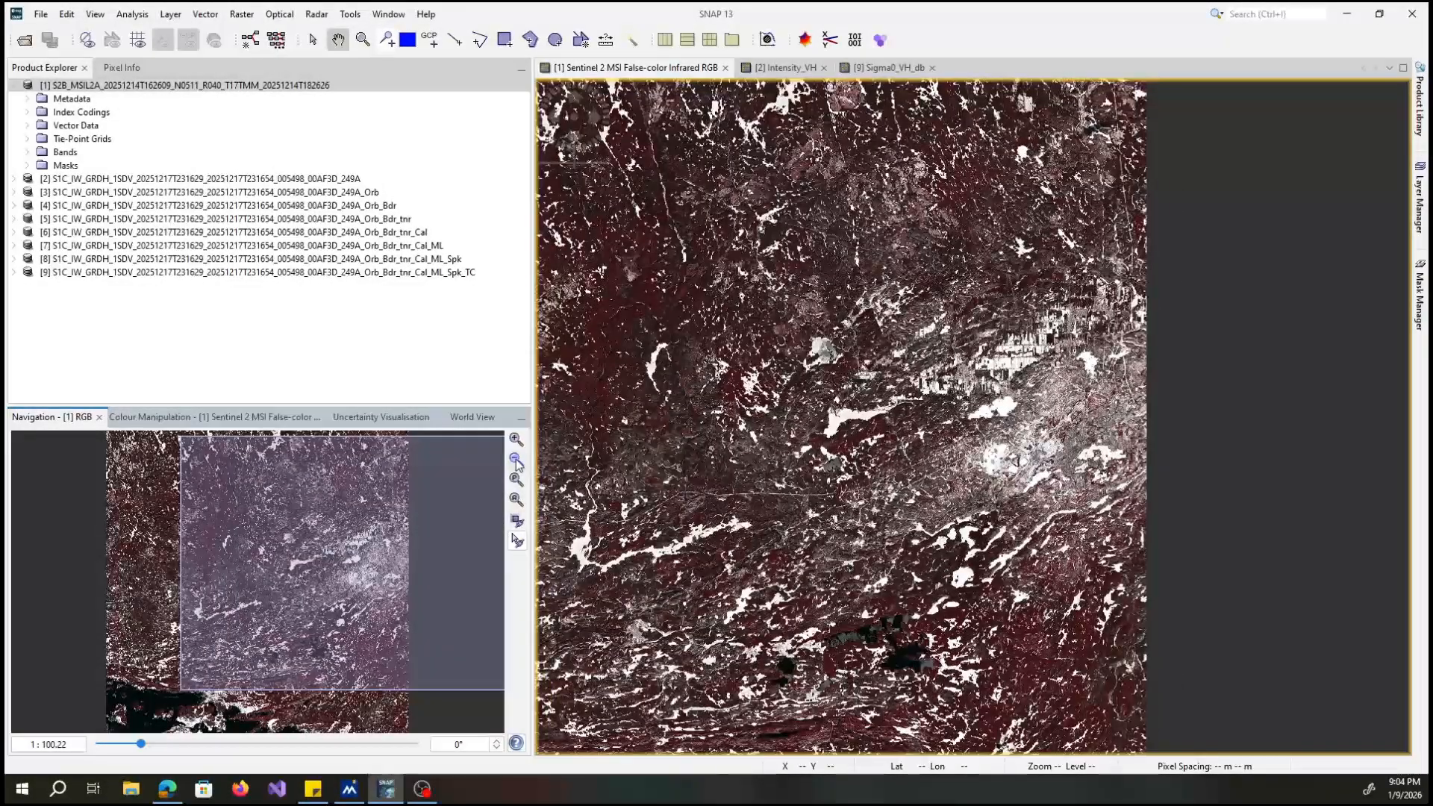
left_click(517, 440)
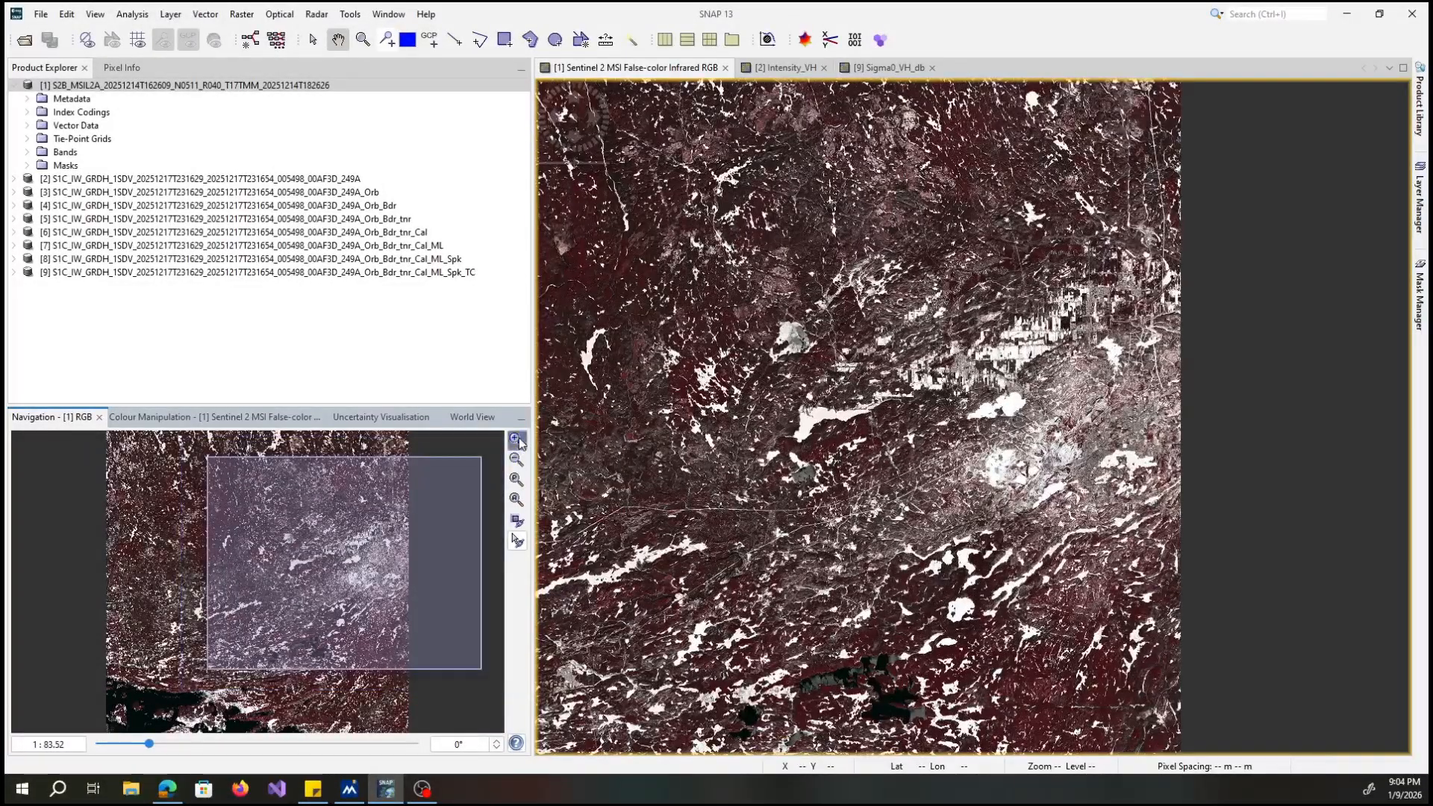
left_click(517, 439)
left_click(517, 439)
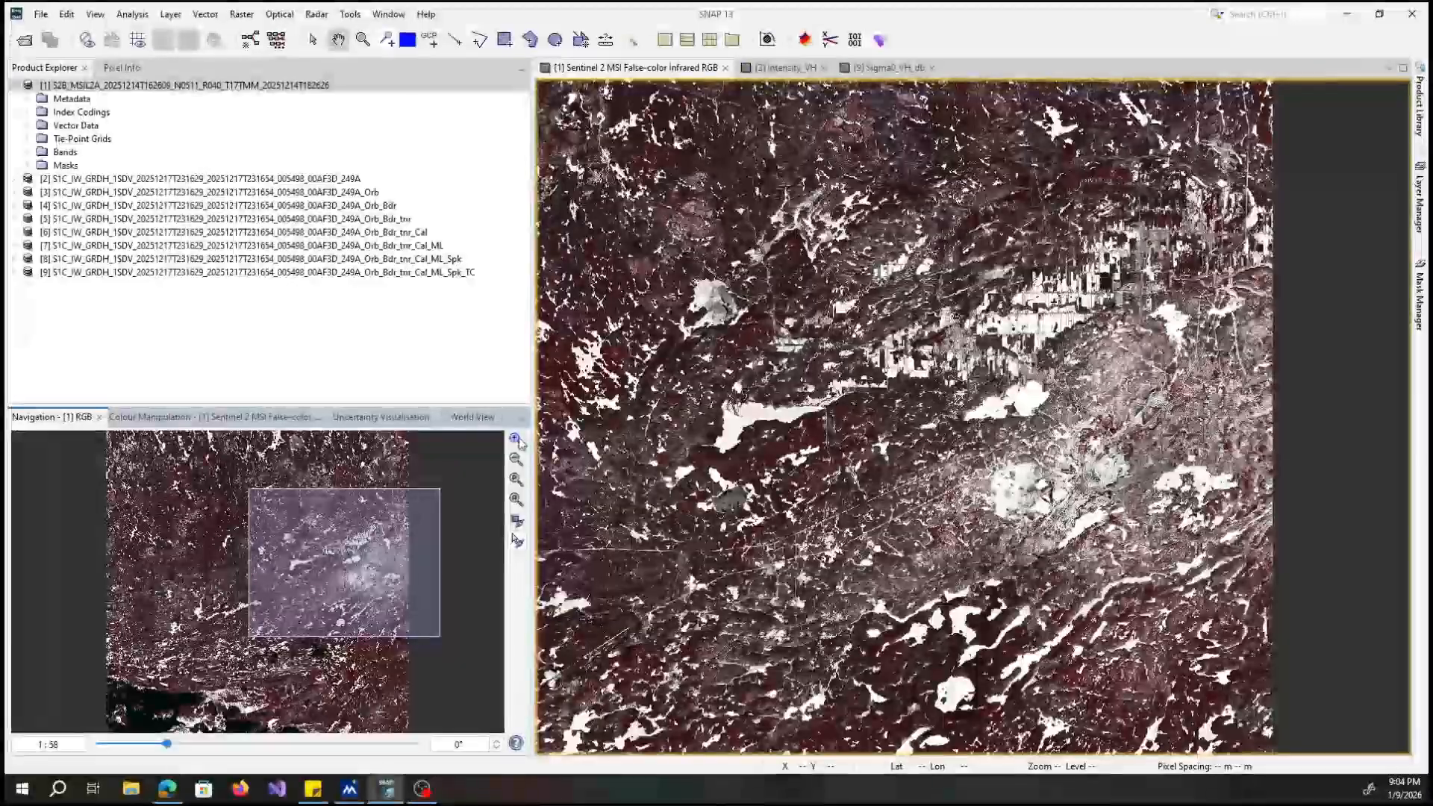
mouse_move(348, 545)
left_mouse_down()
mouse_move(366, 534)
mouse_move(352, 539)
left_mouse_up()
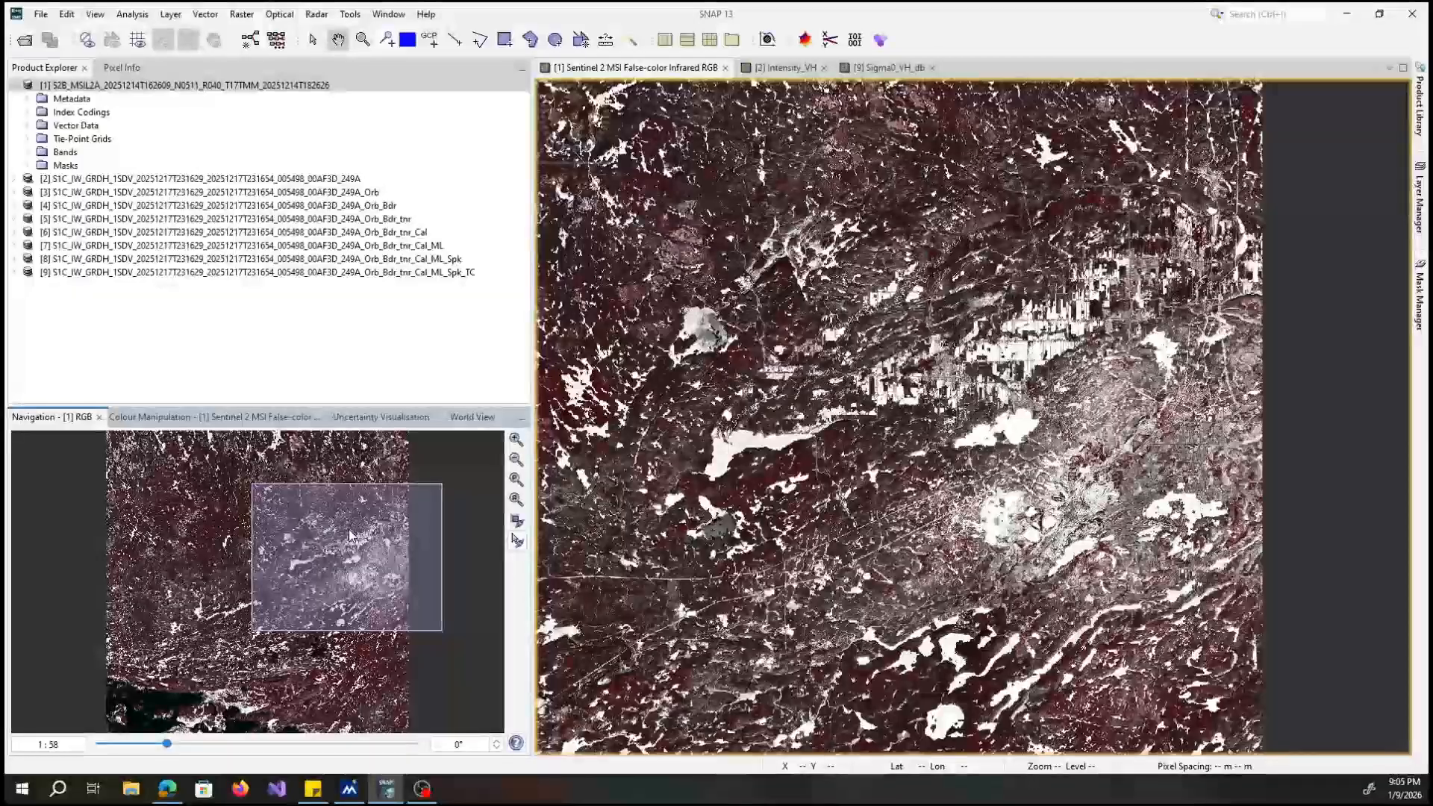
left_click_drag(351, 536, 312, 607)
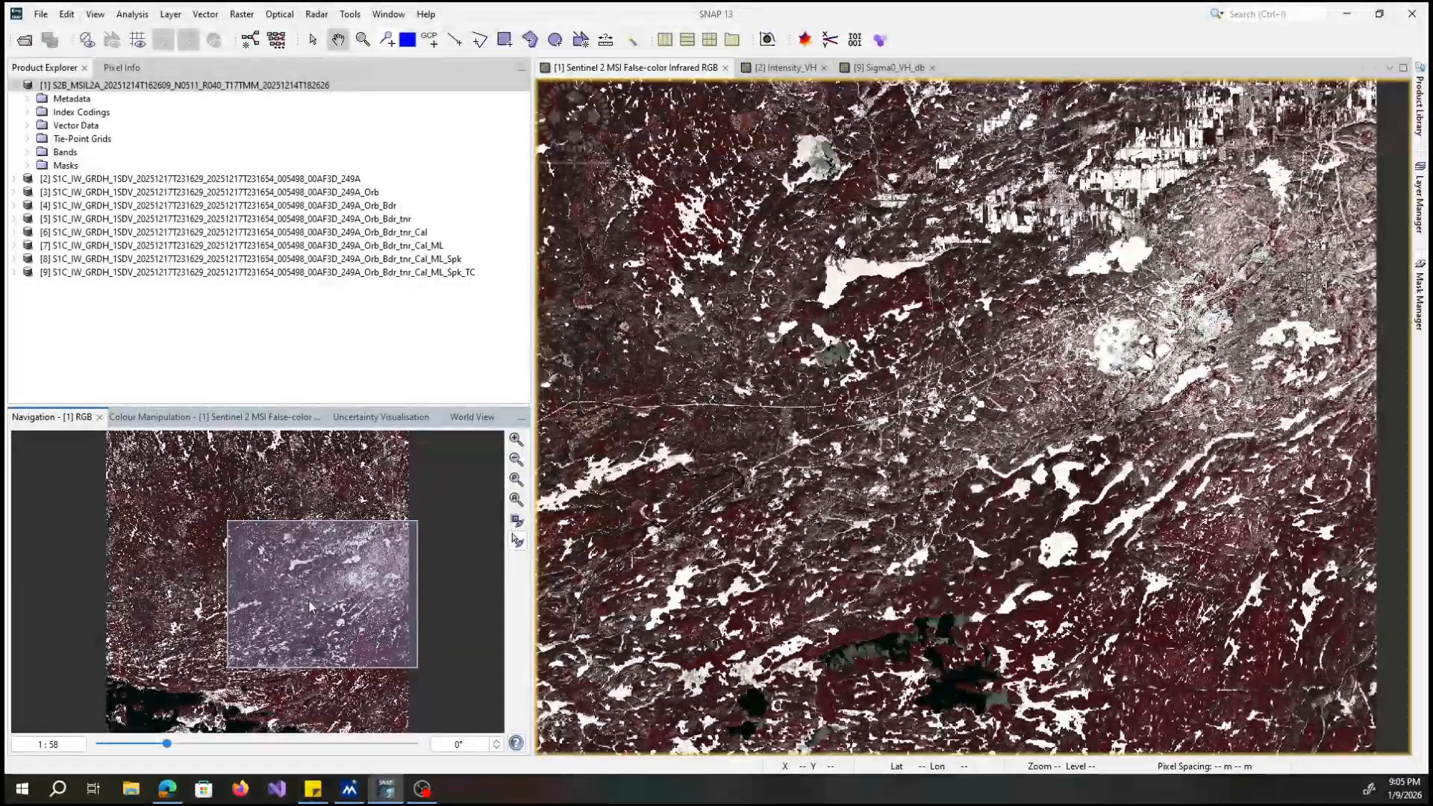
left_click_drag(309, 600, 221, 650)
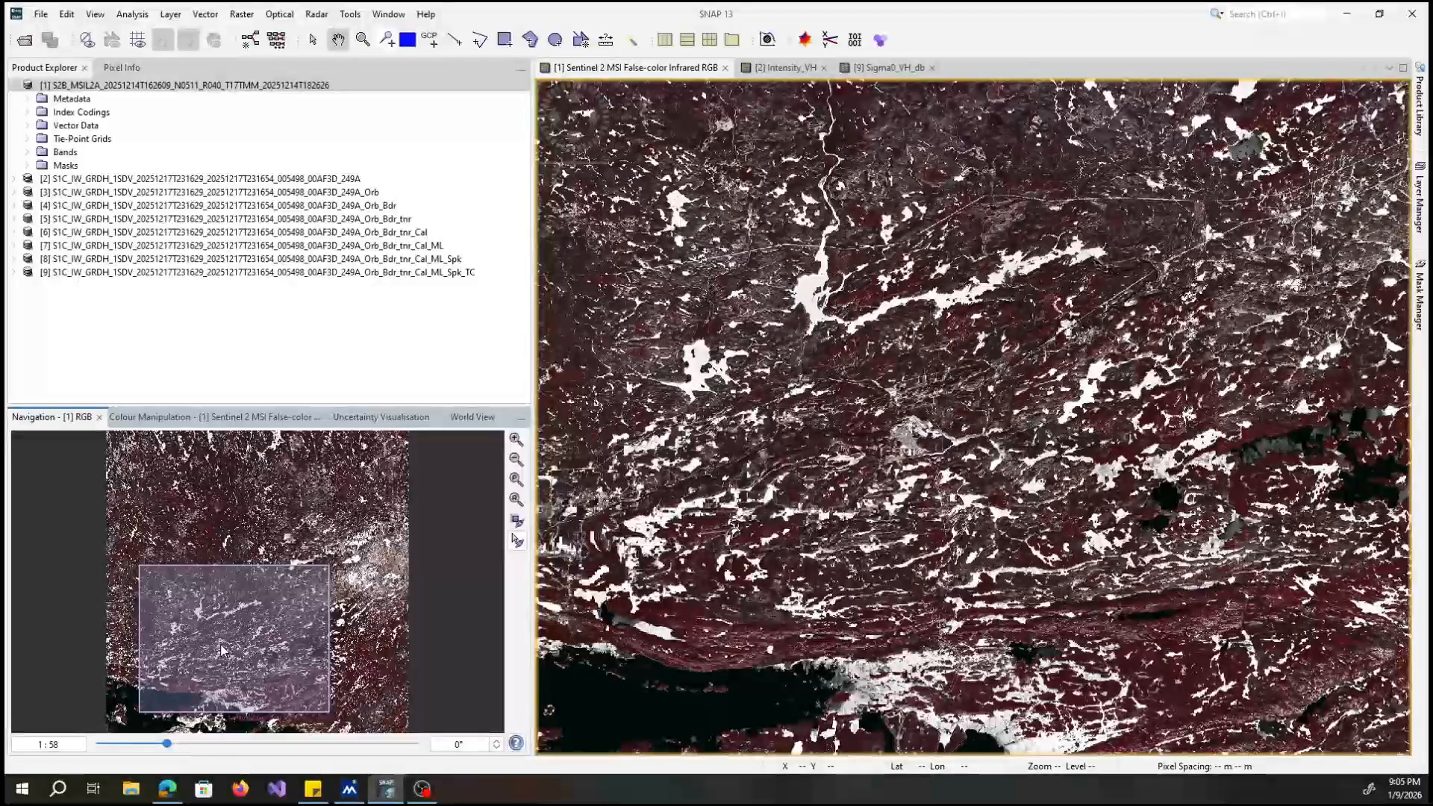
left_click_drag(249, 646, 315, 611)
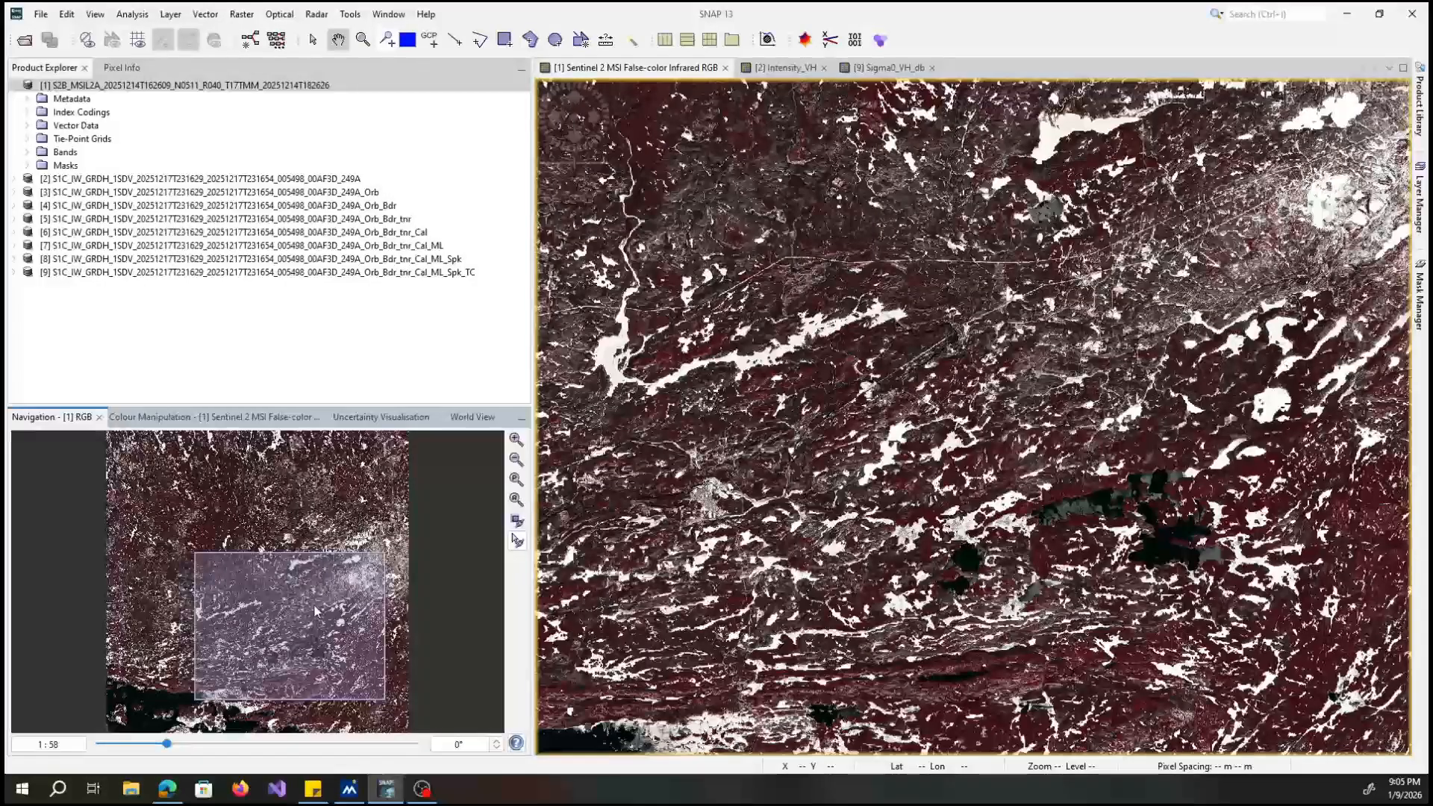
left_click_drag(315, 610, 341, 572)
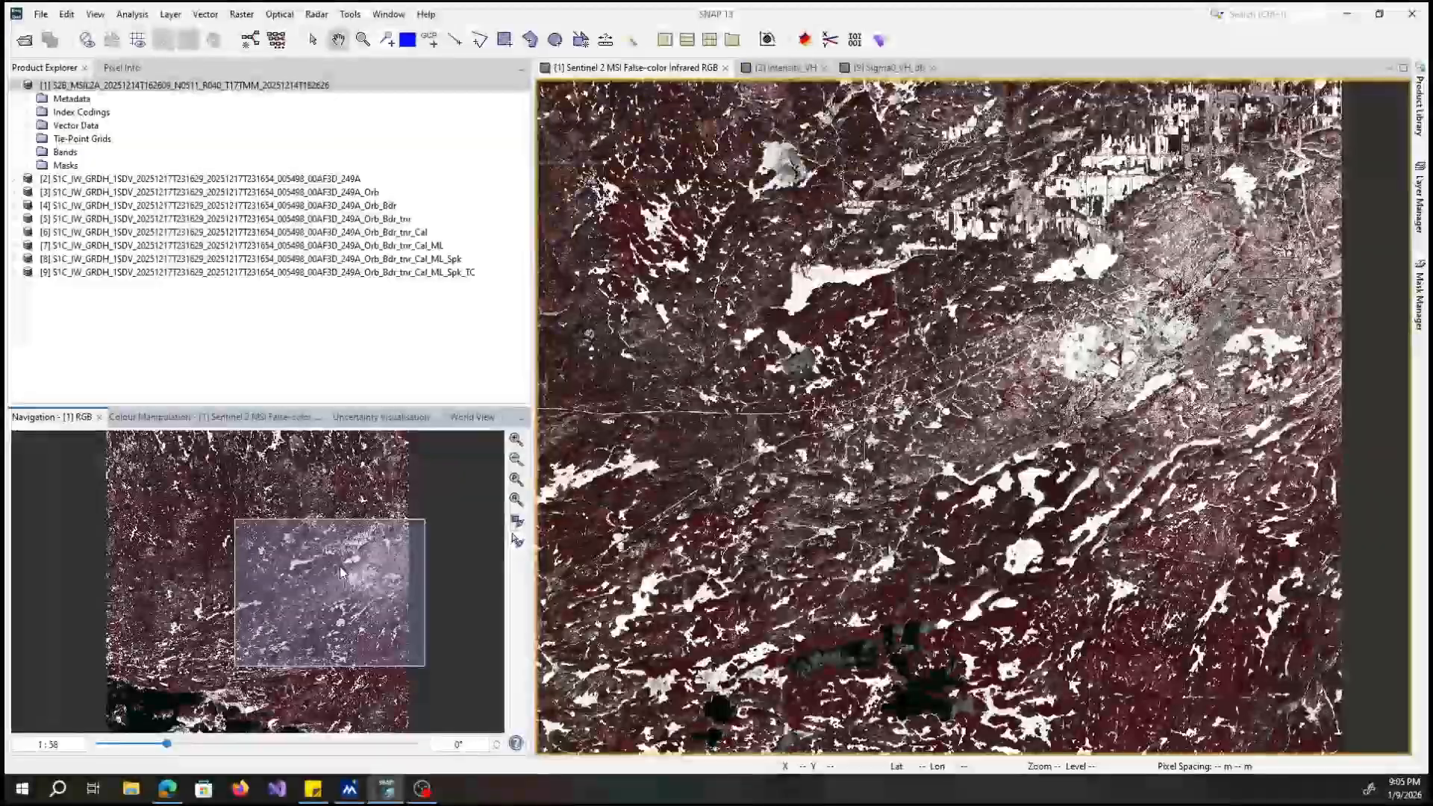
left_click_drag(341, 572, 346, 539)
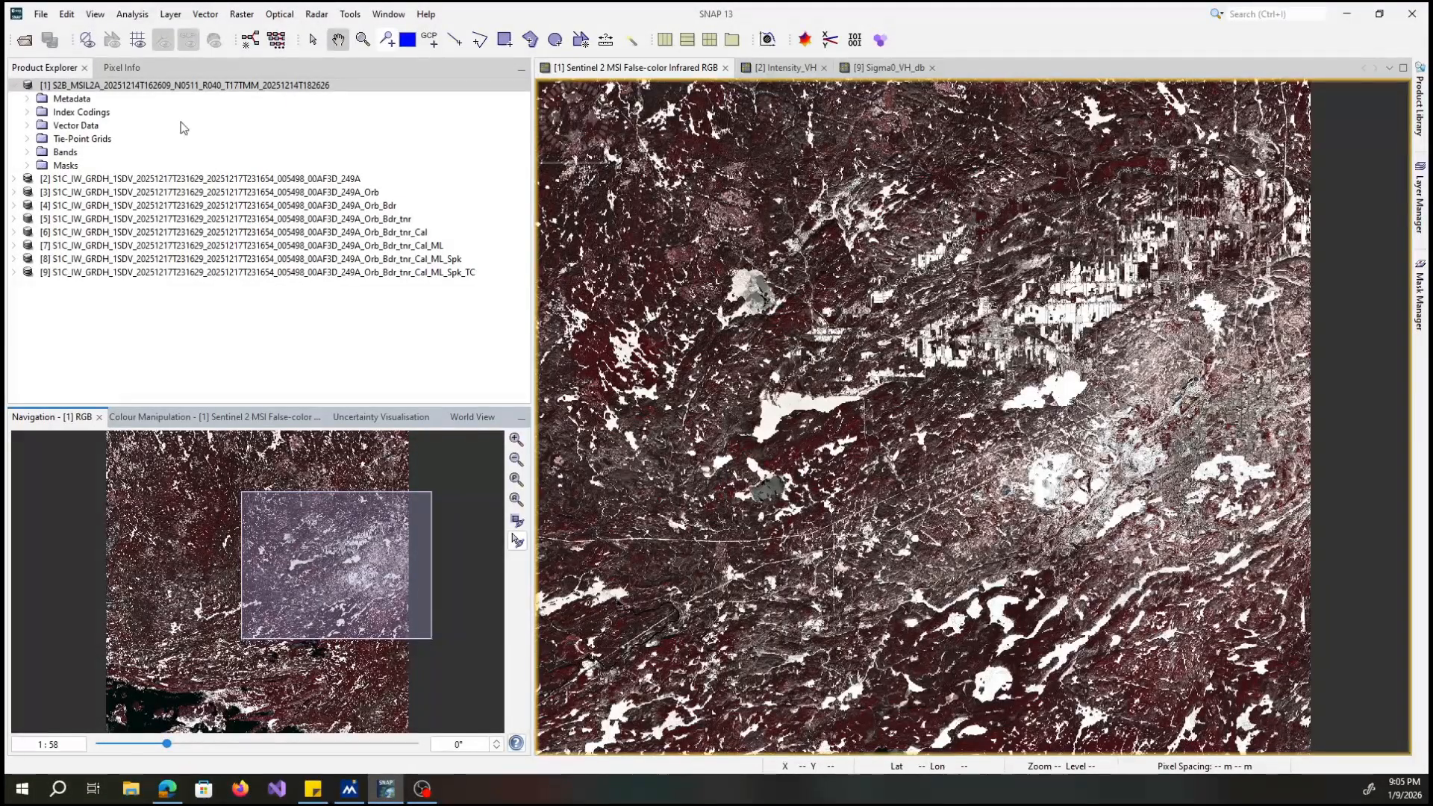
Collapse the Sentinel-2 product, expand the original Sentinel-1 GRD product and show its Intensity_VH image.
left_click(13, 86)
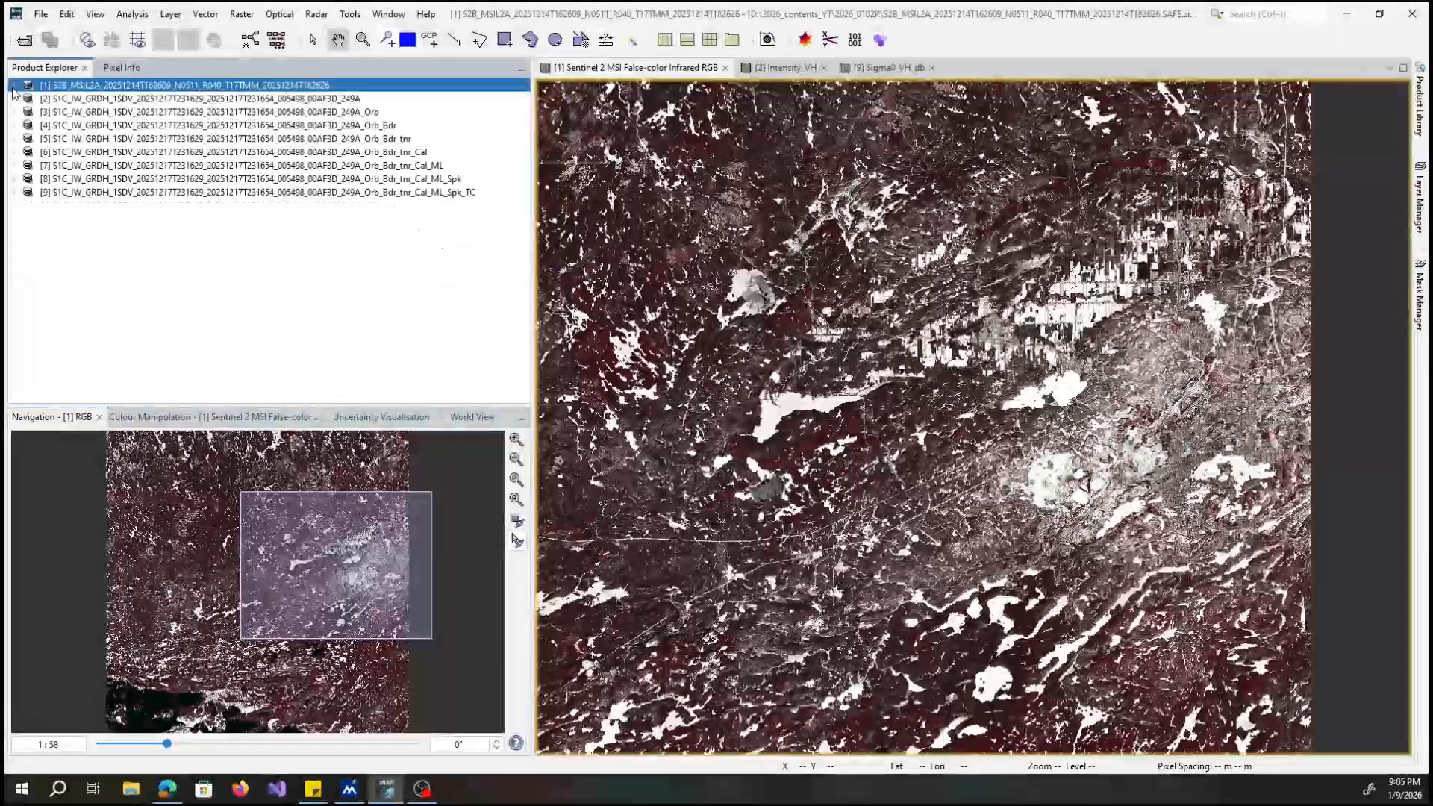
left_click(13, 98)
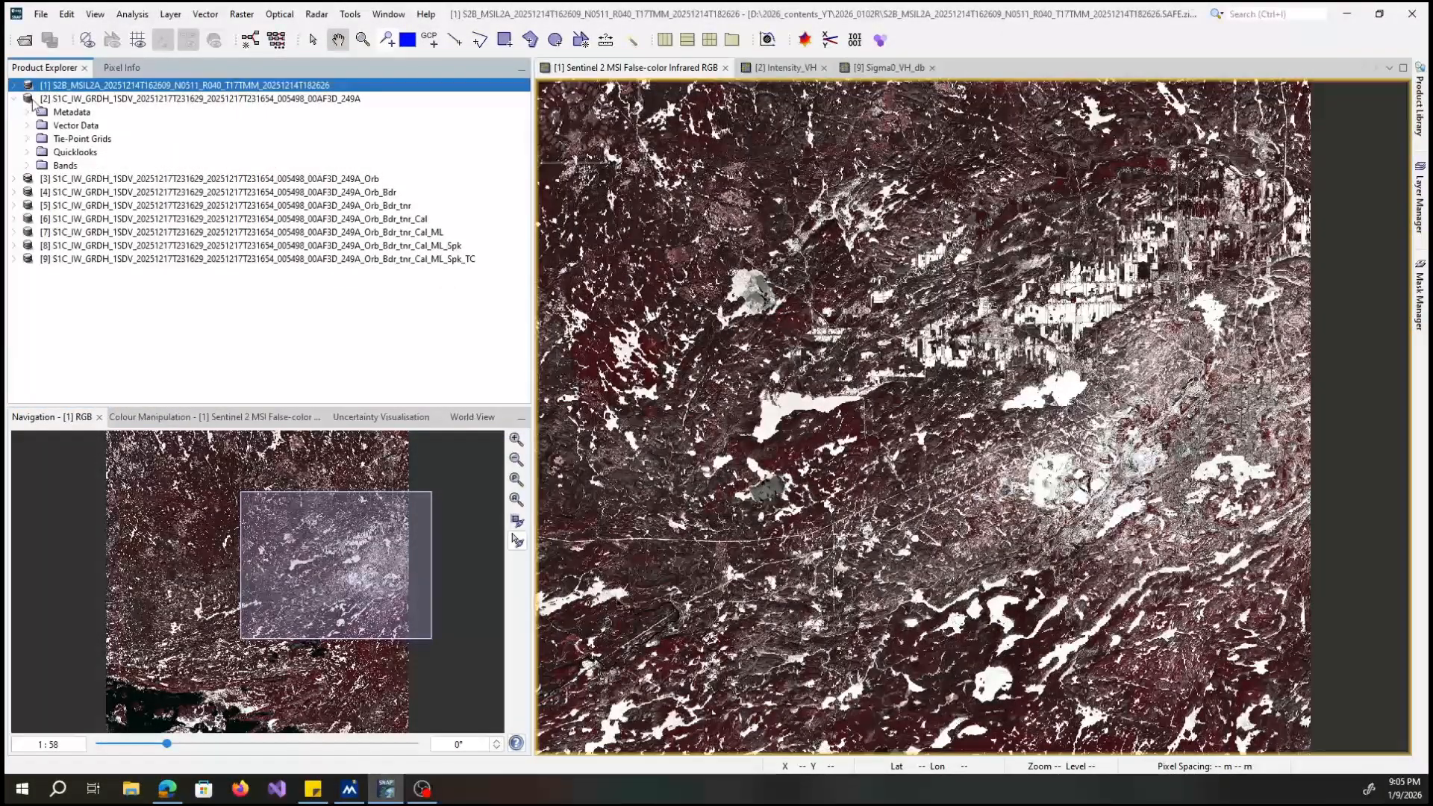
left_click(72, 100)
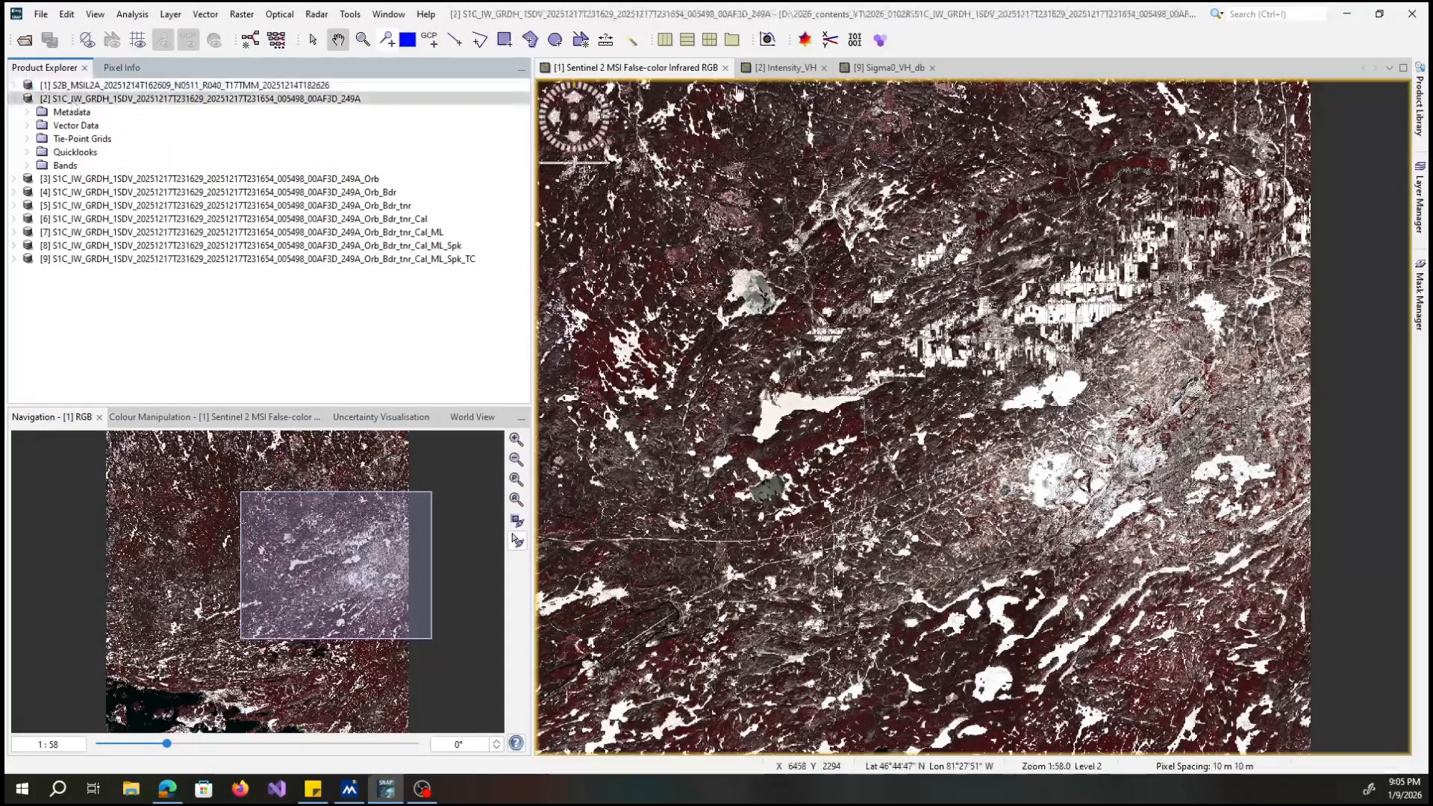
left_click(780, 68)
Review the input/output and processing parameters of Apply Orbit File for the original Sentinel-1 product, and close it without running.
left_click(316, 14)
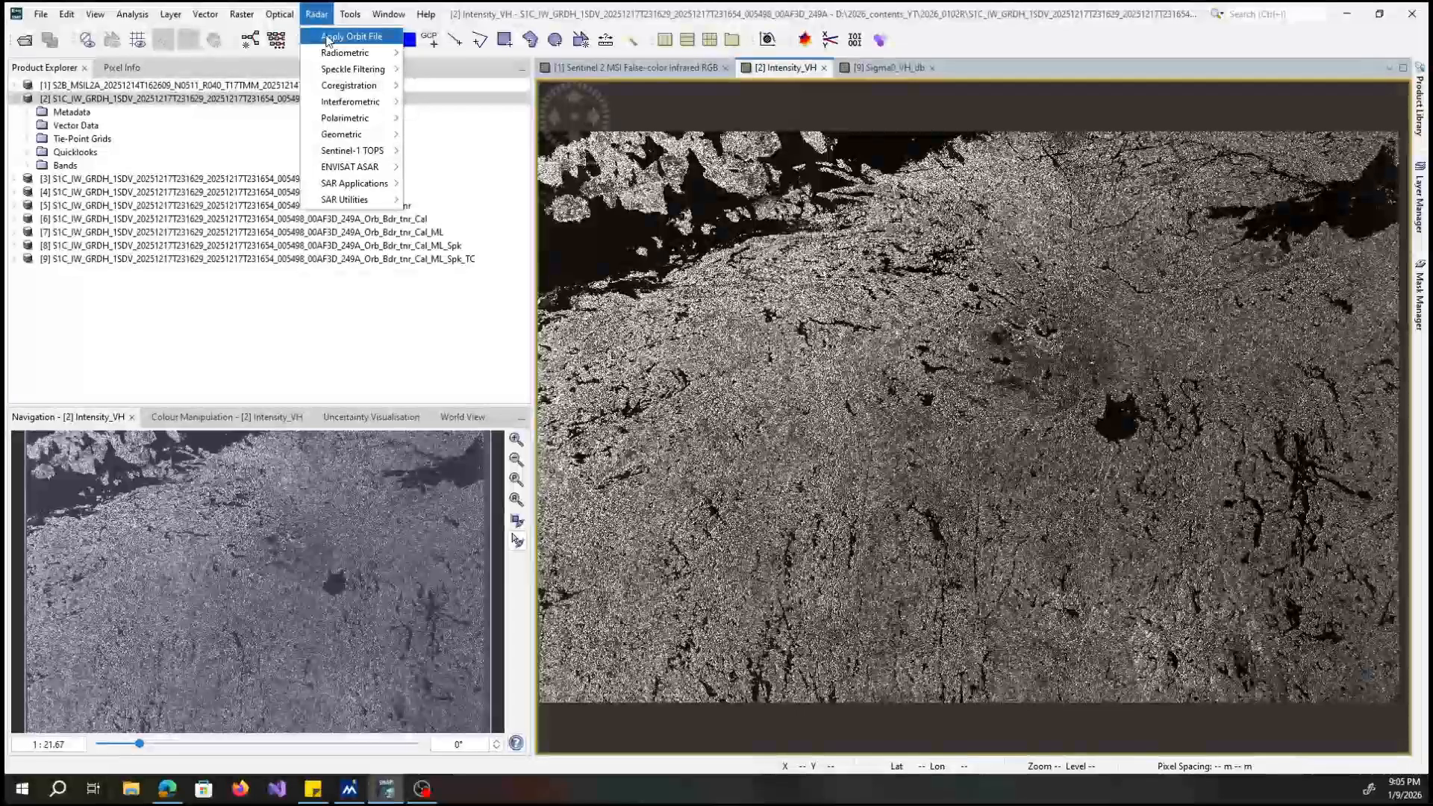
left_click(329, 39)
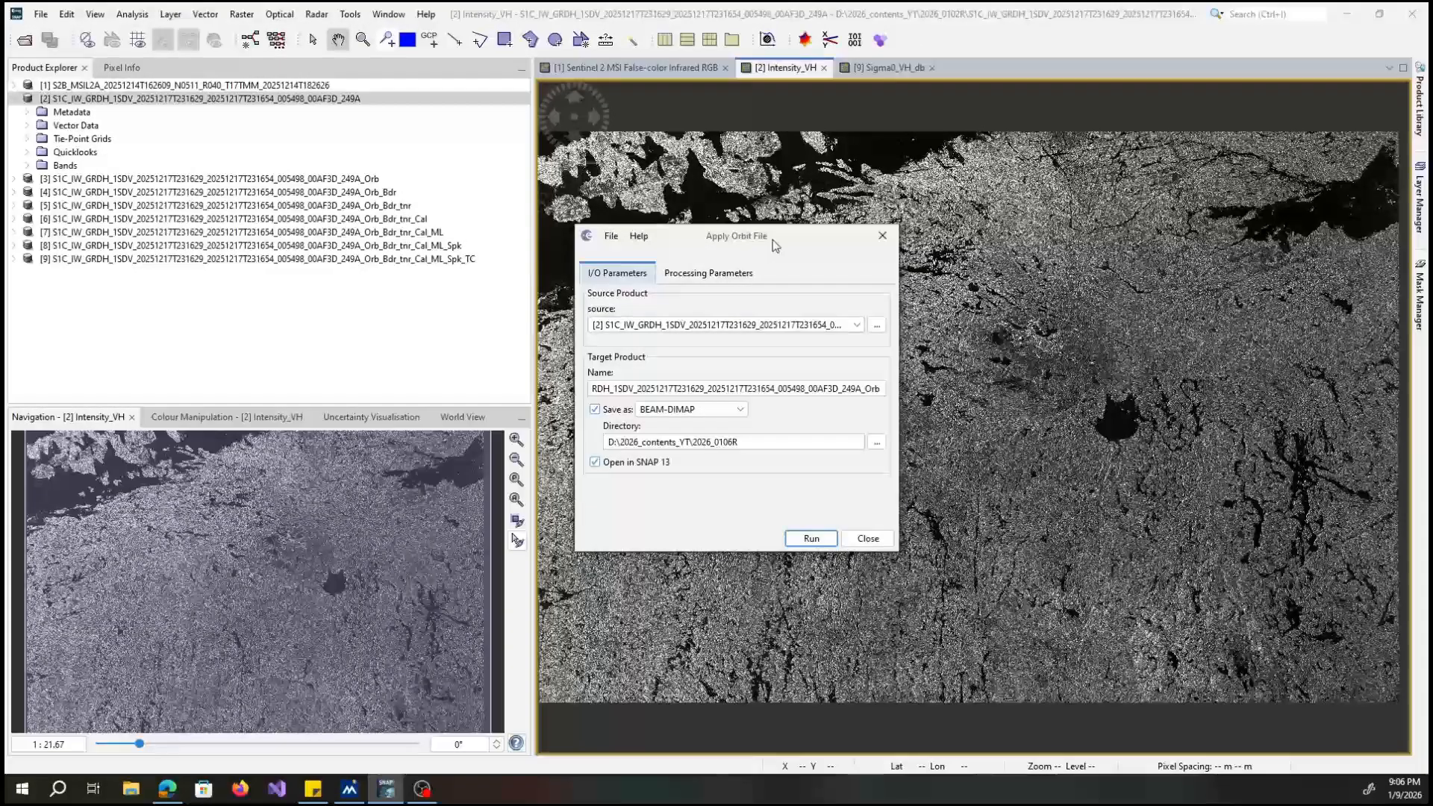
left_click(707, 273)
left_click(630, 274)
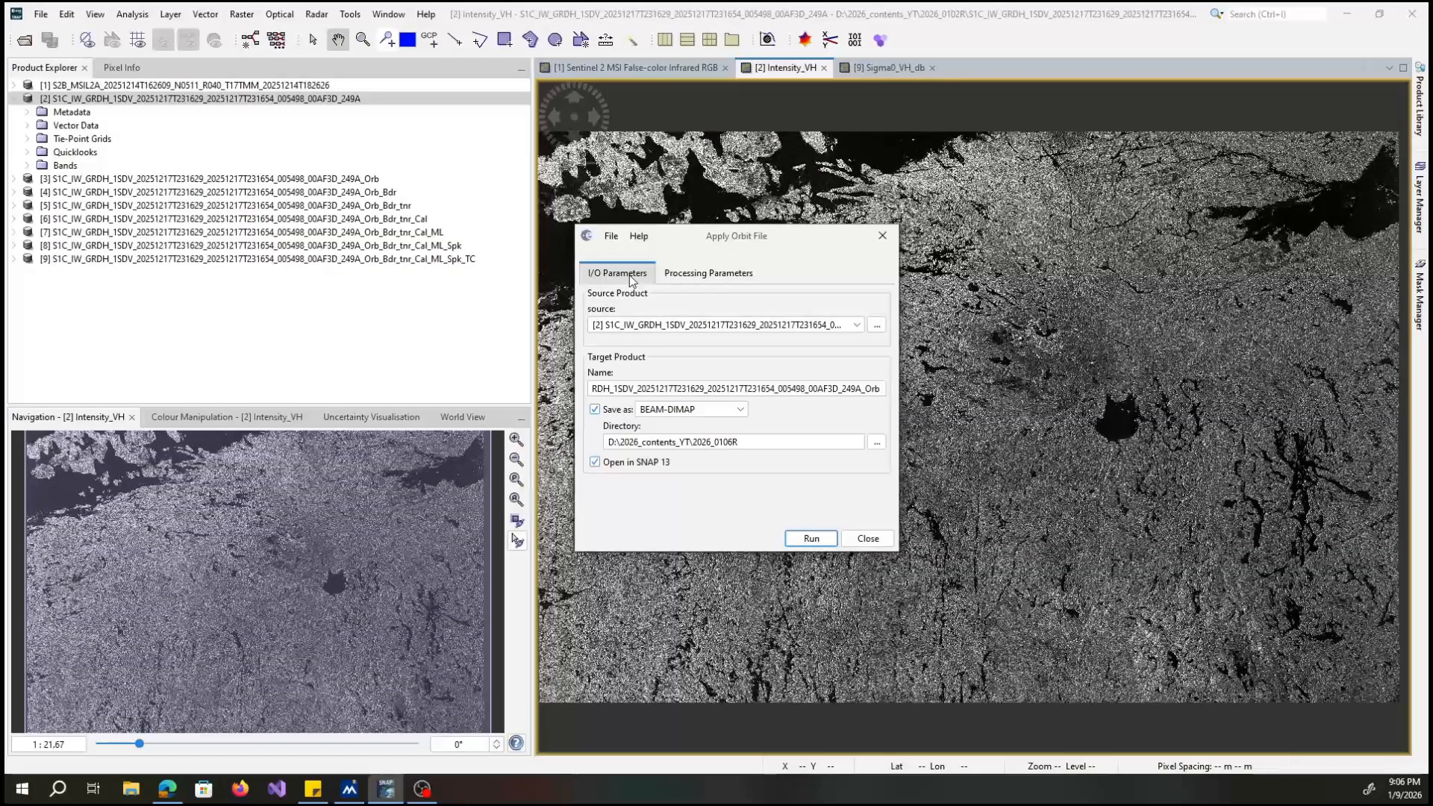
left_click(882, 241)
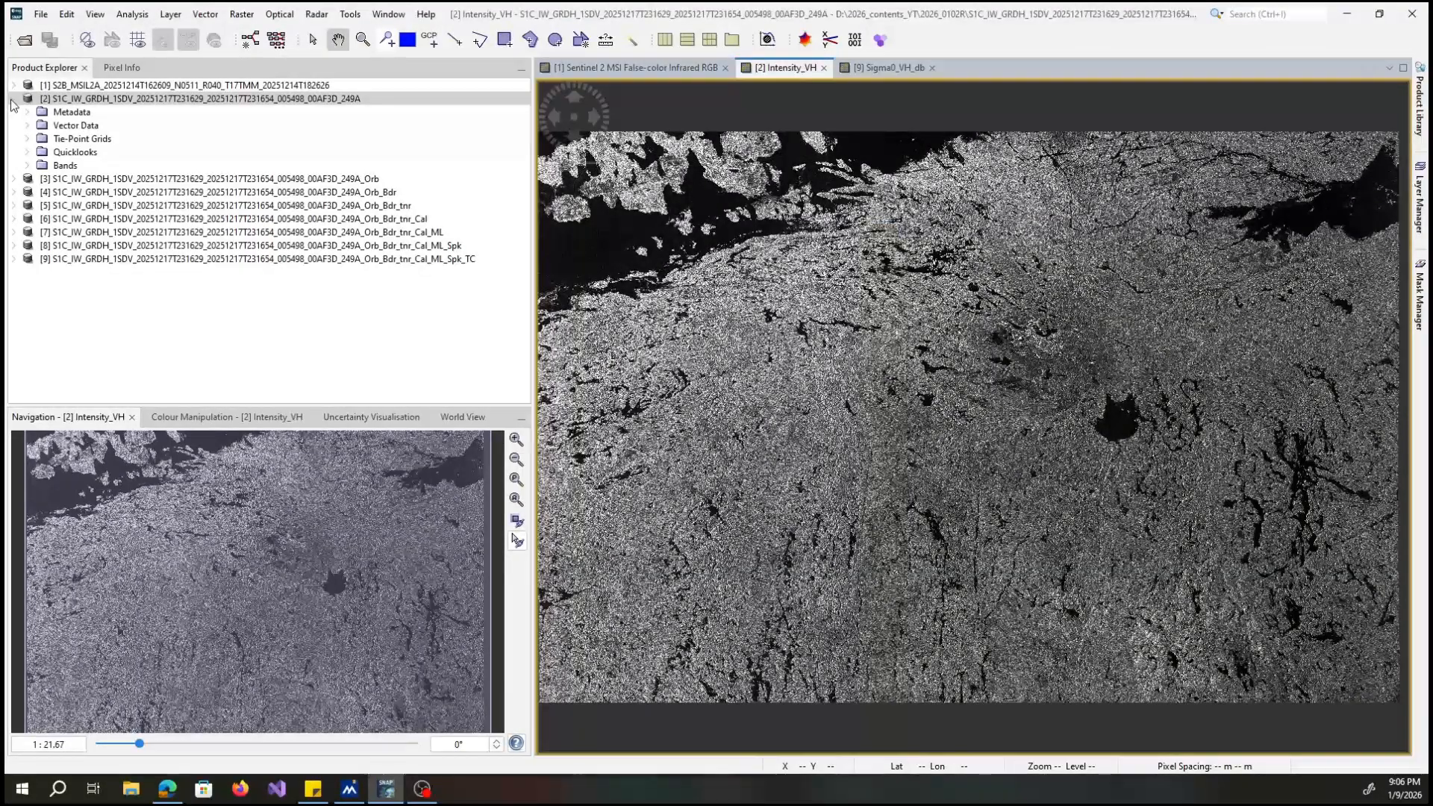
Expand the Sentinel-1 product ending in _Orb and open S-1 Remove GRD Border Noise for it.
left_click(13, 99)
left_click(19, 114)
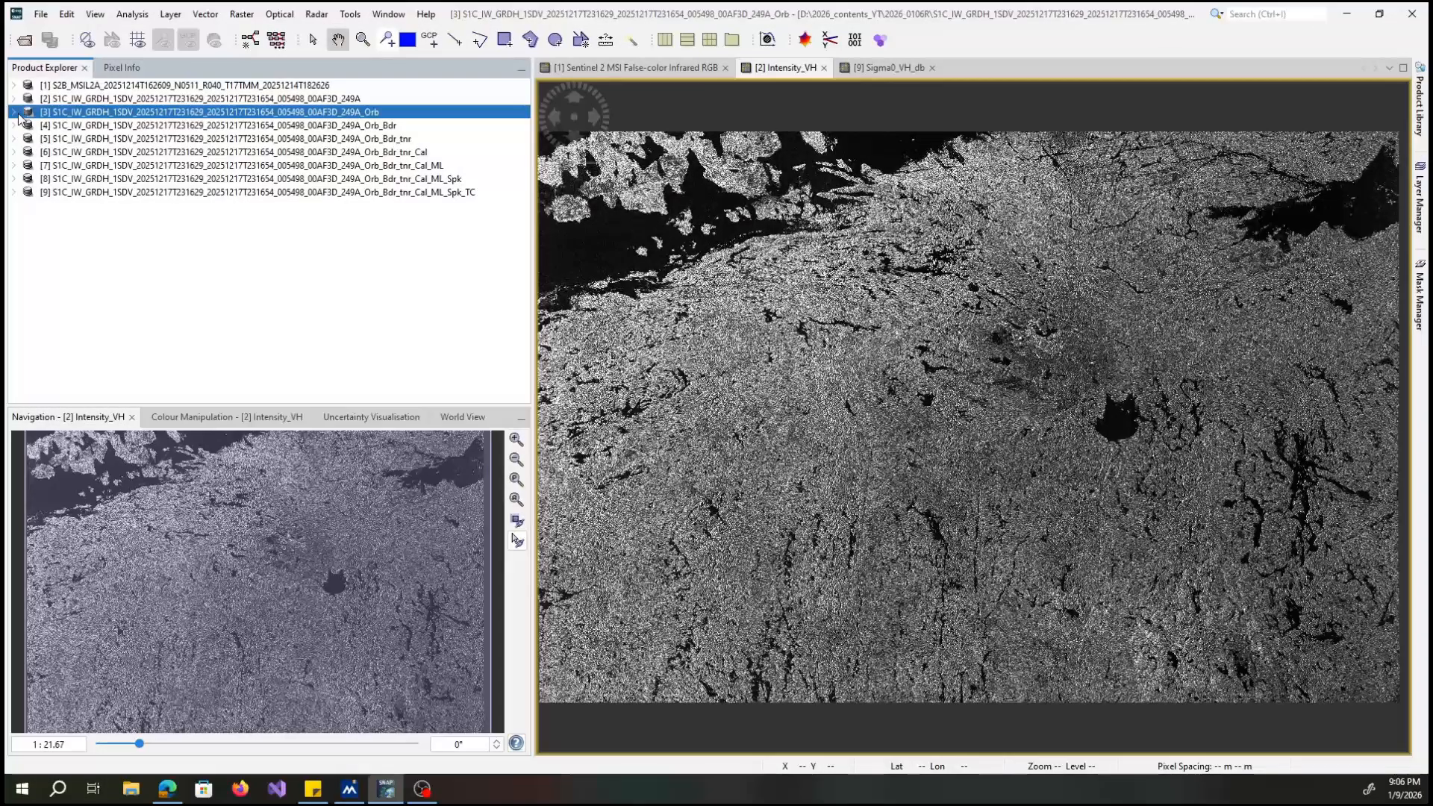
left_click(14, 112)
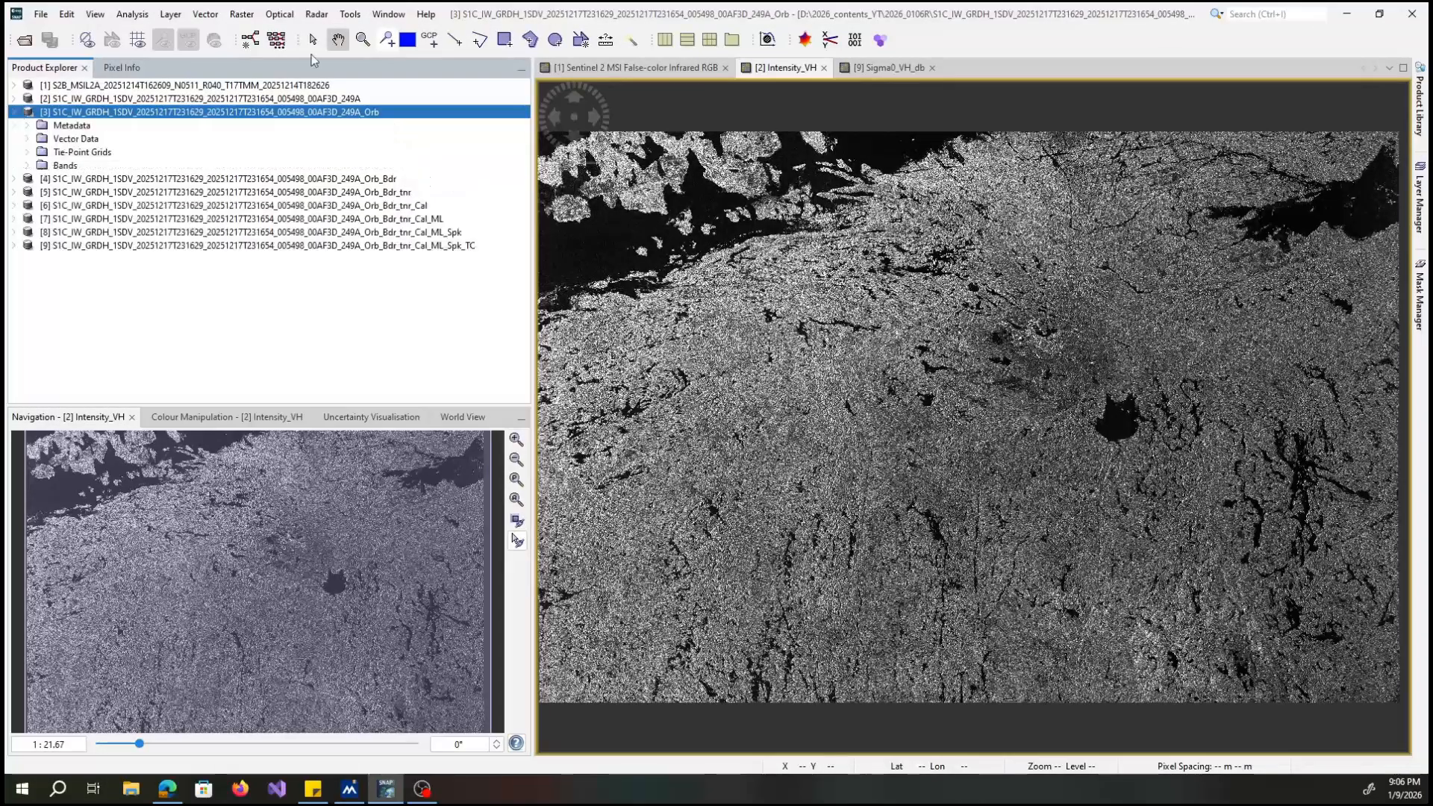
left_click(317, 15)
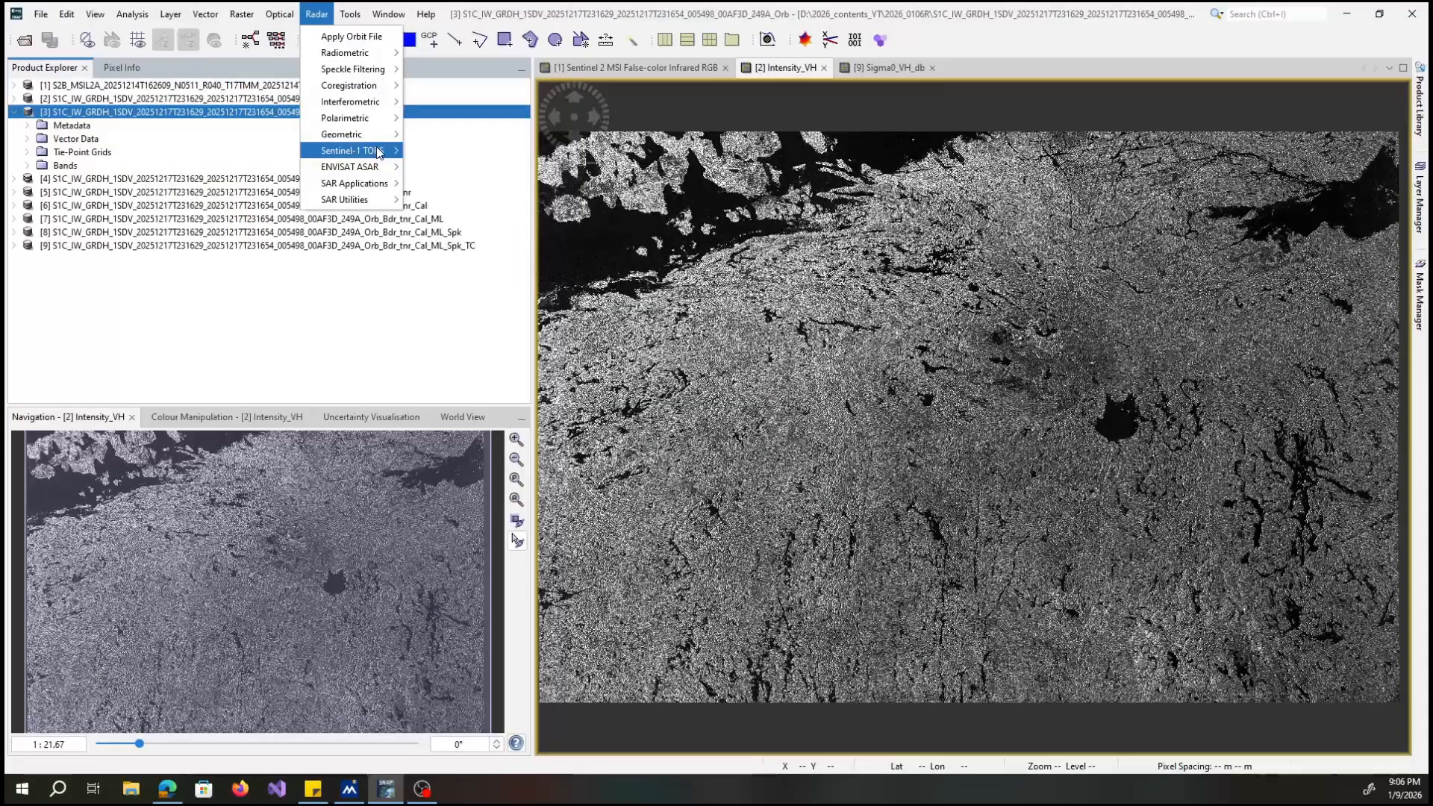
mouse_move(378, 152)
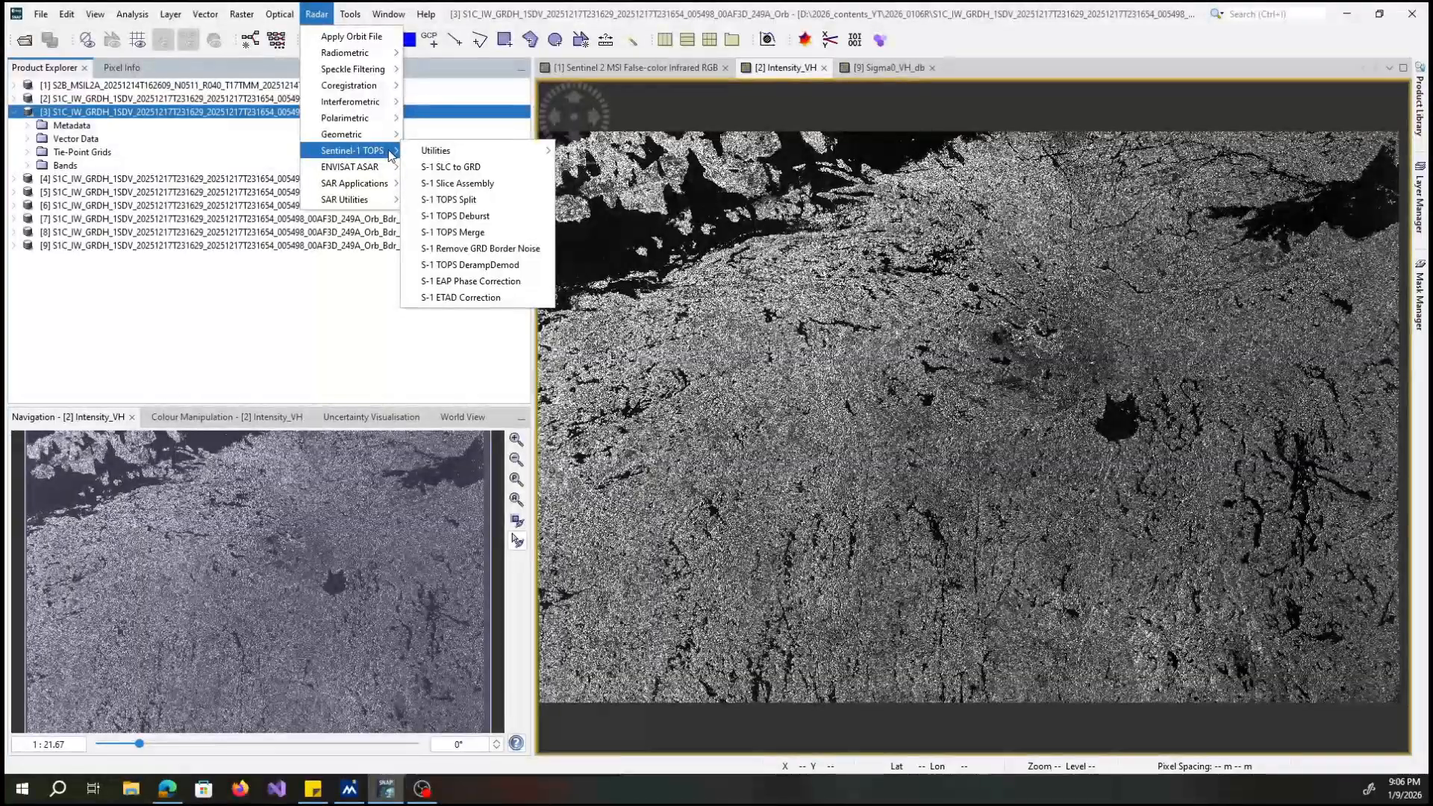
left_click(480, 254)
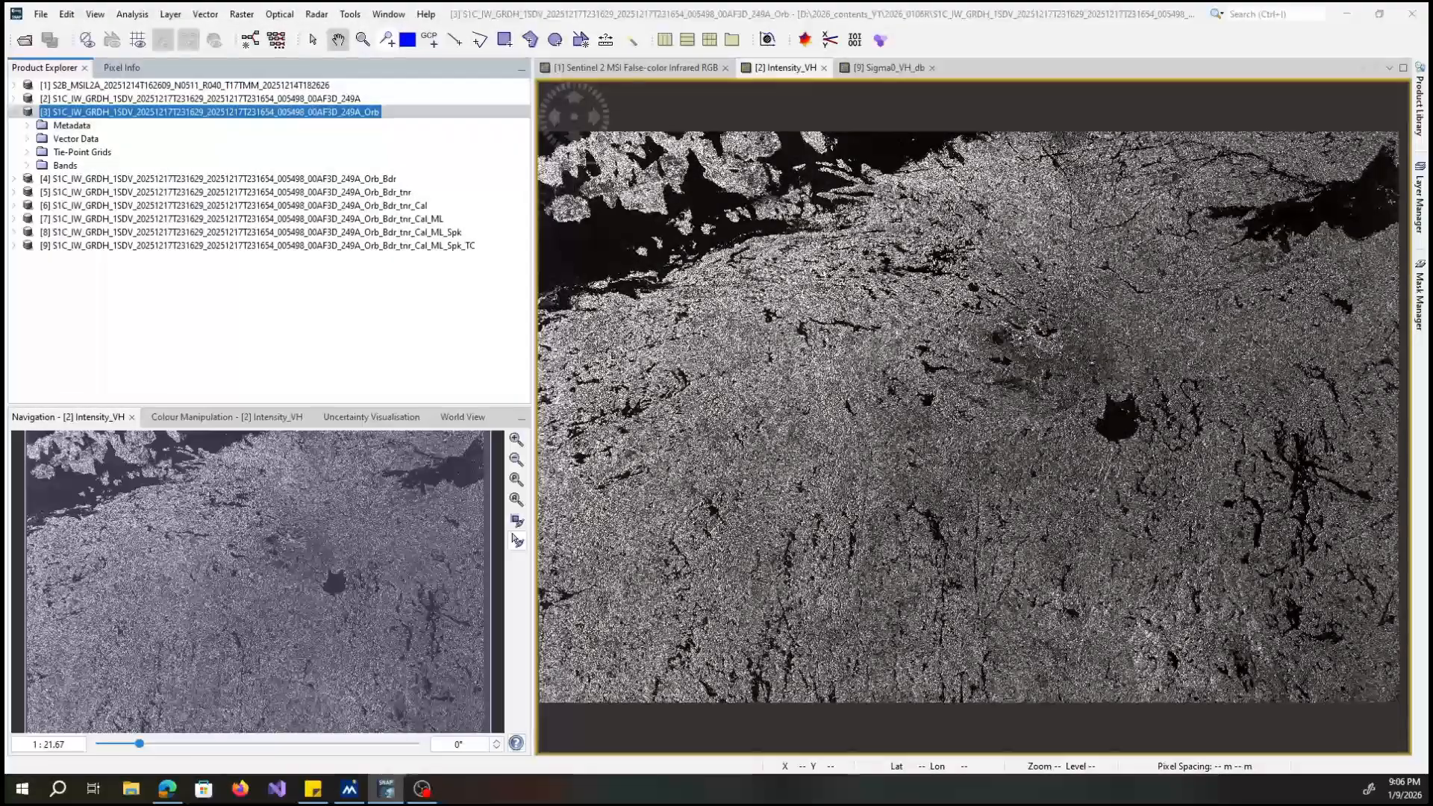
left_click_drag(786, 218, 846, 184)
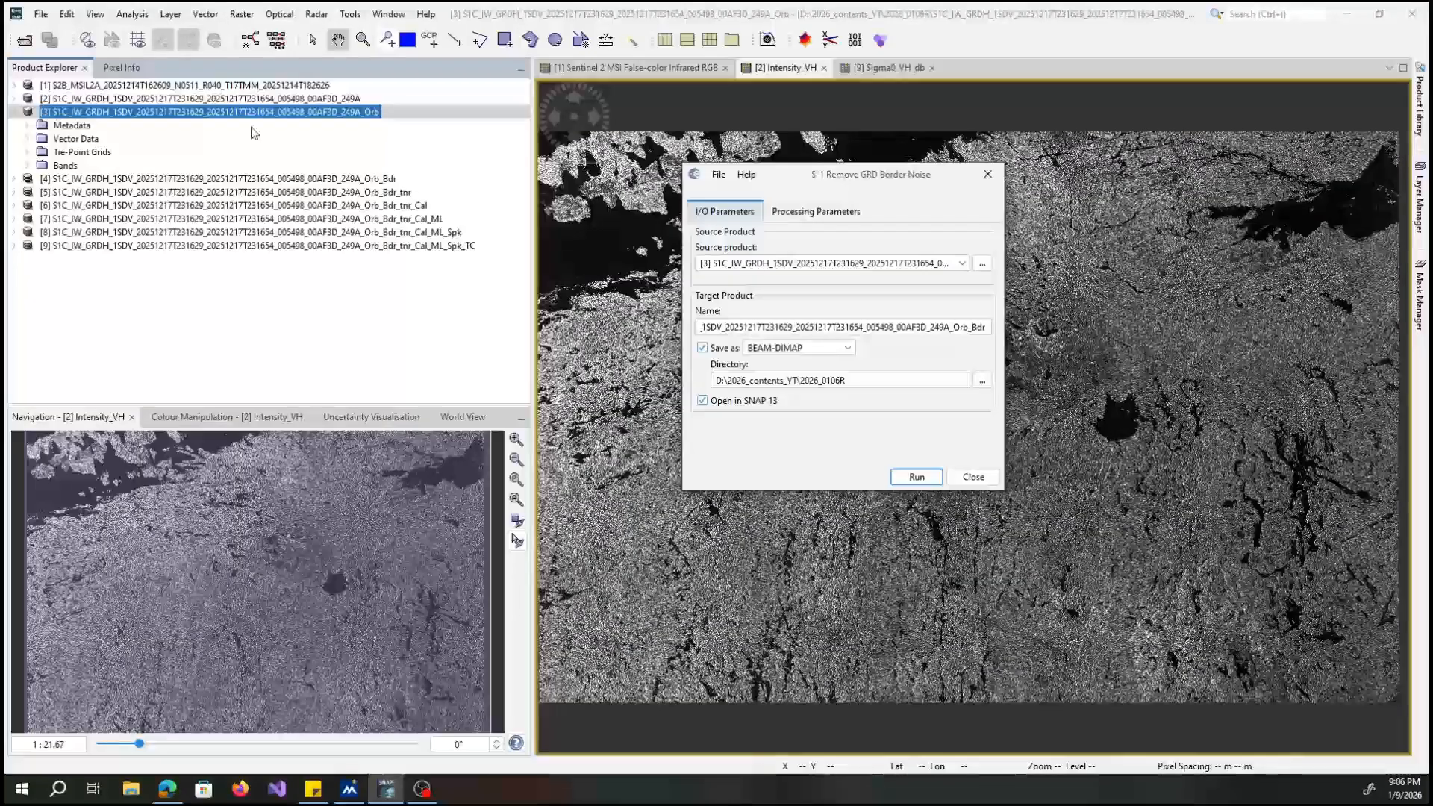
Expand the product ending in _Orb_Bdr, review the border noise removal's processing and input/output parameters, and close the operator without running.
left_click(26, 112)
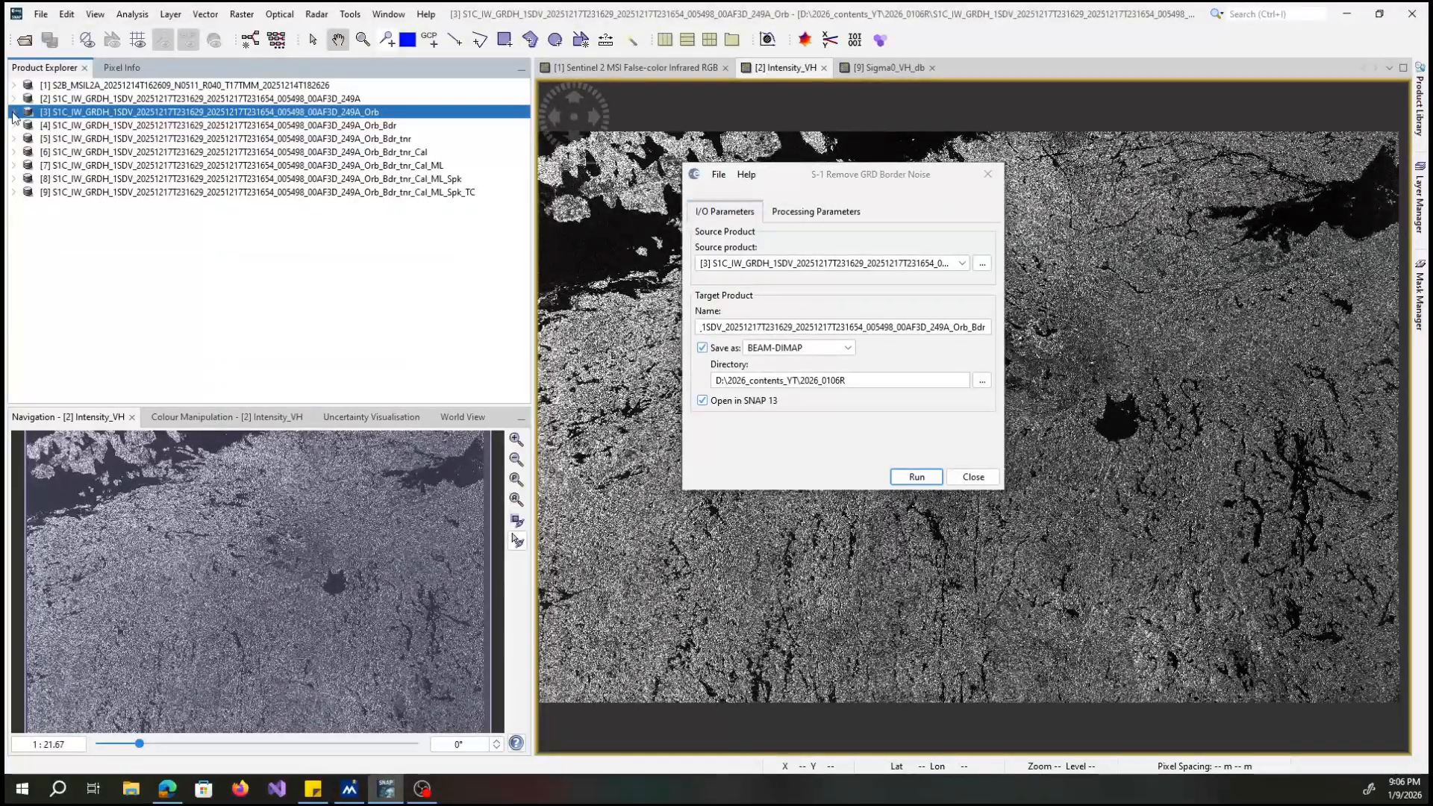
left_click(13, 125)
left_click(66, 125)
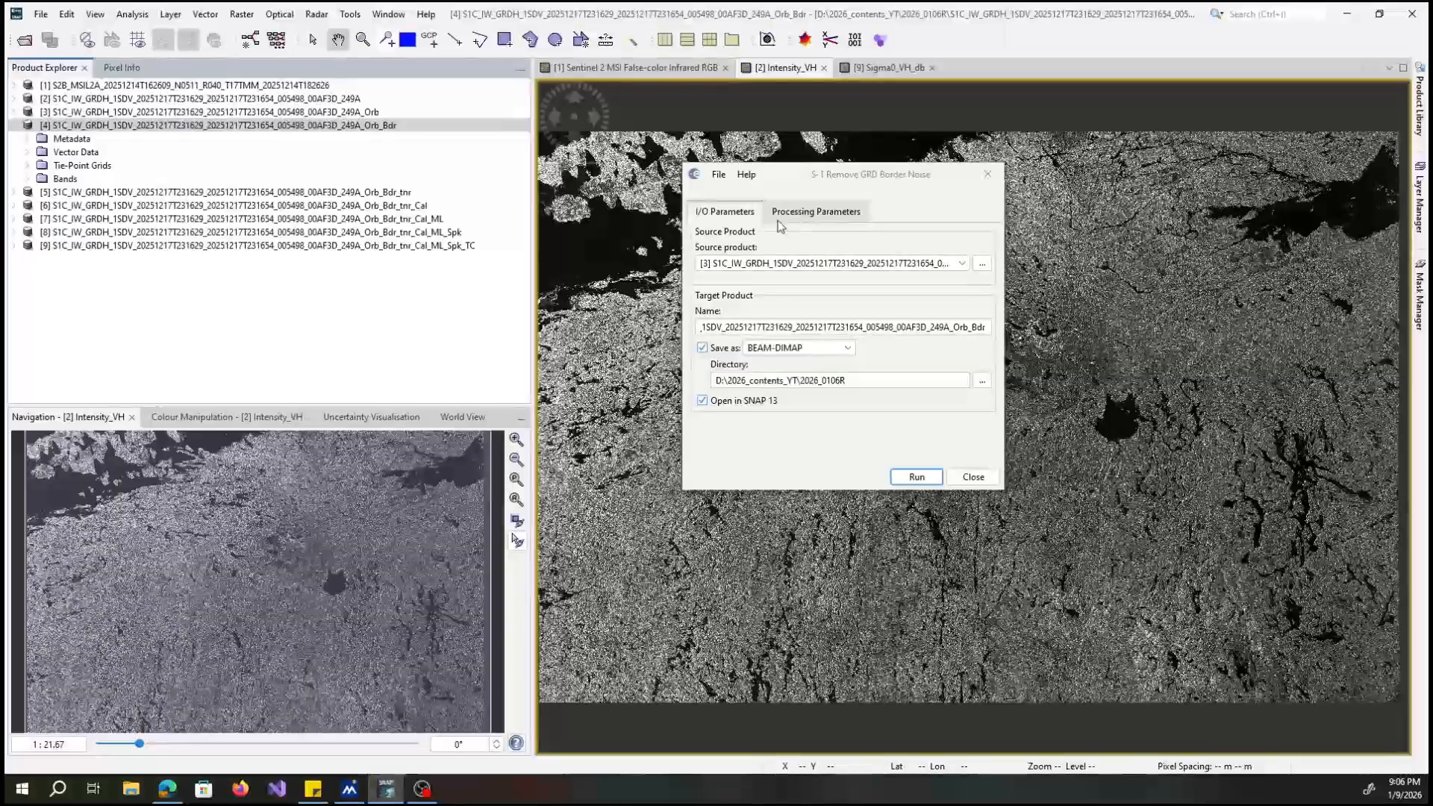
left_click(809, 217)
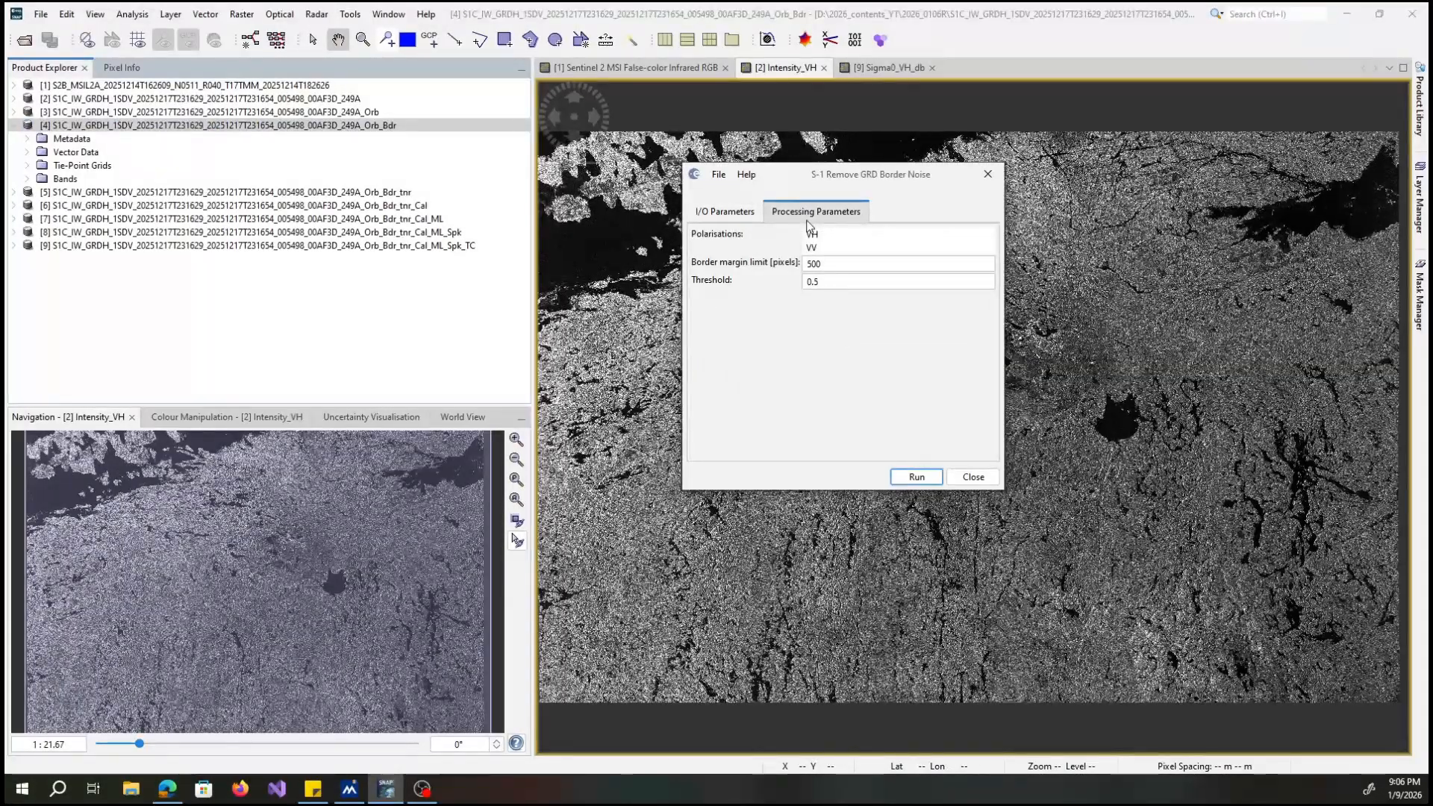
left_click(730, 213)
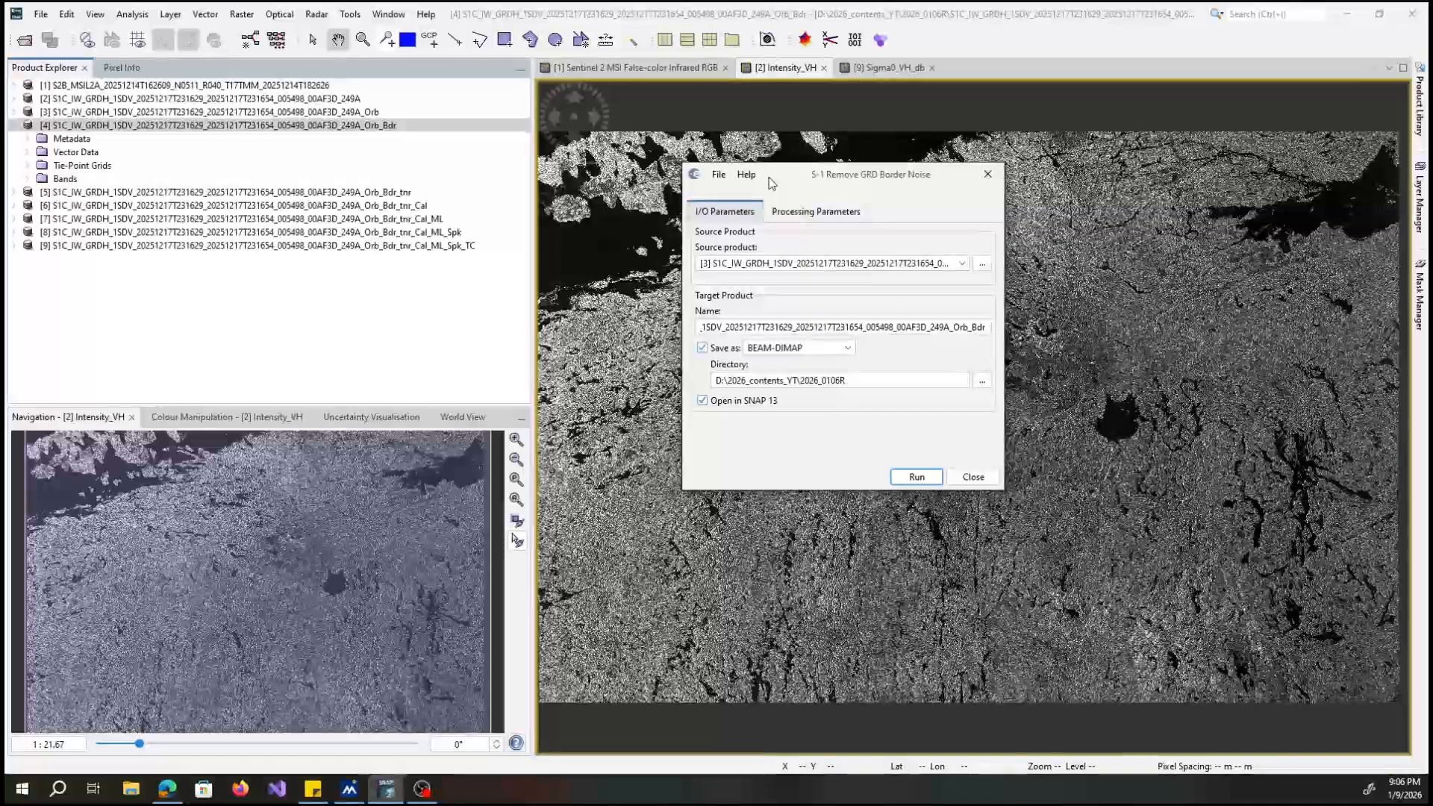
left_click_drag(769, 189, 706, 225)
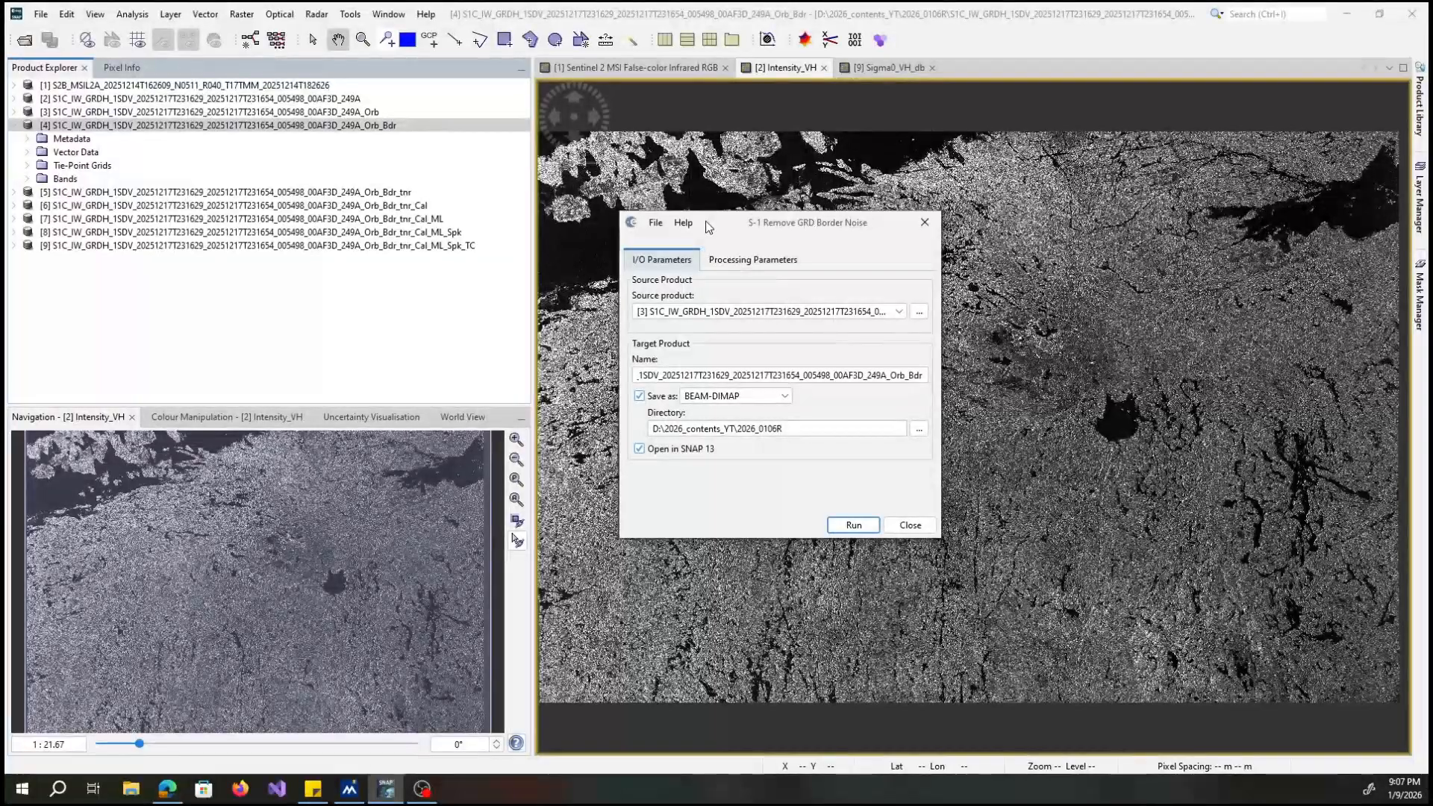
left_click(926, 223)
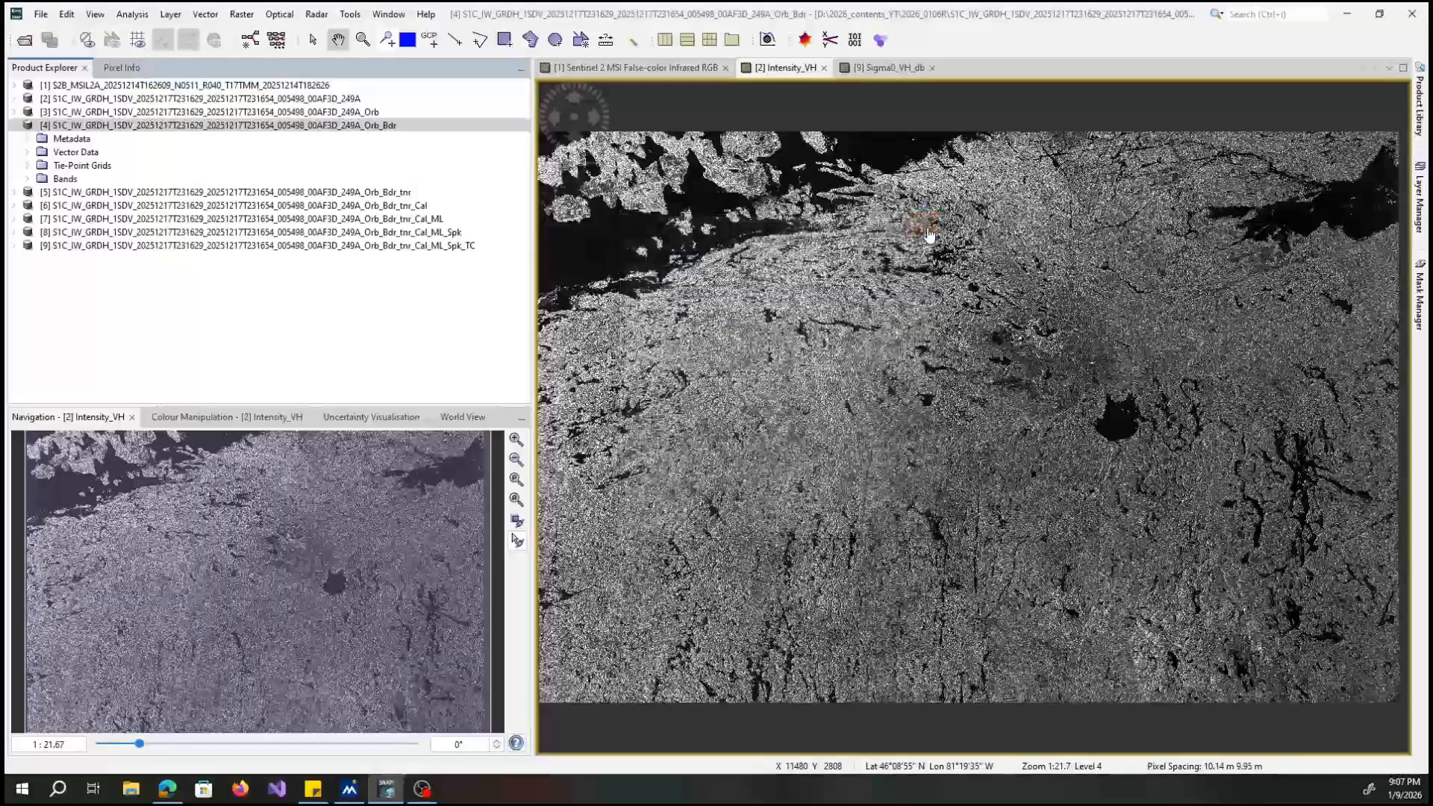
Collapse the product ending in _Orb_Bdr, expand the one ending in _Orb_Bdr_tnr and open S-1 Thermal Noise Removal for it.
left_click(14, 126)
left_click(16, 139)
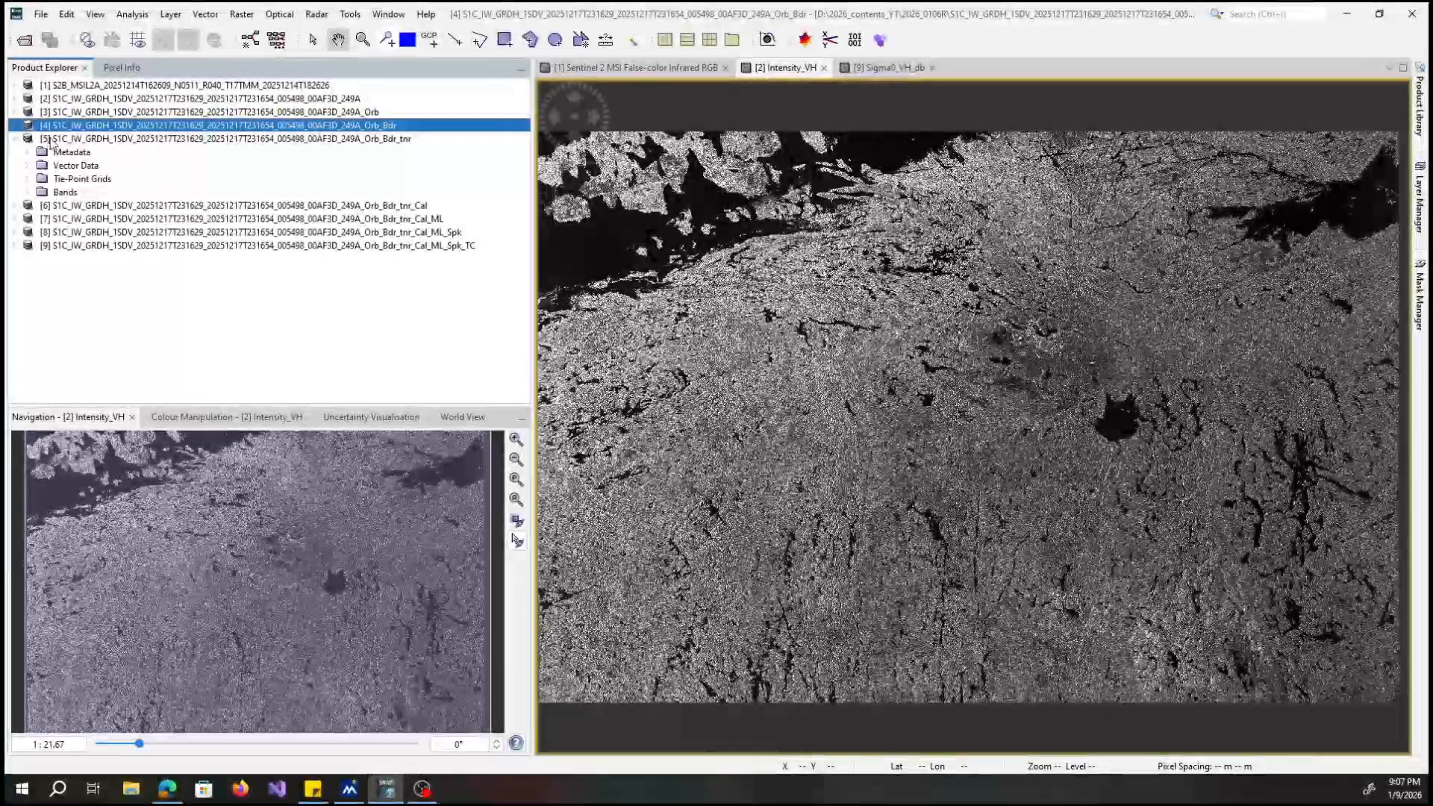
left_click(54, 140)
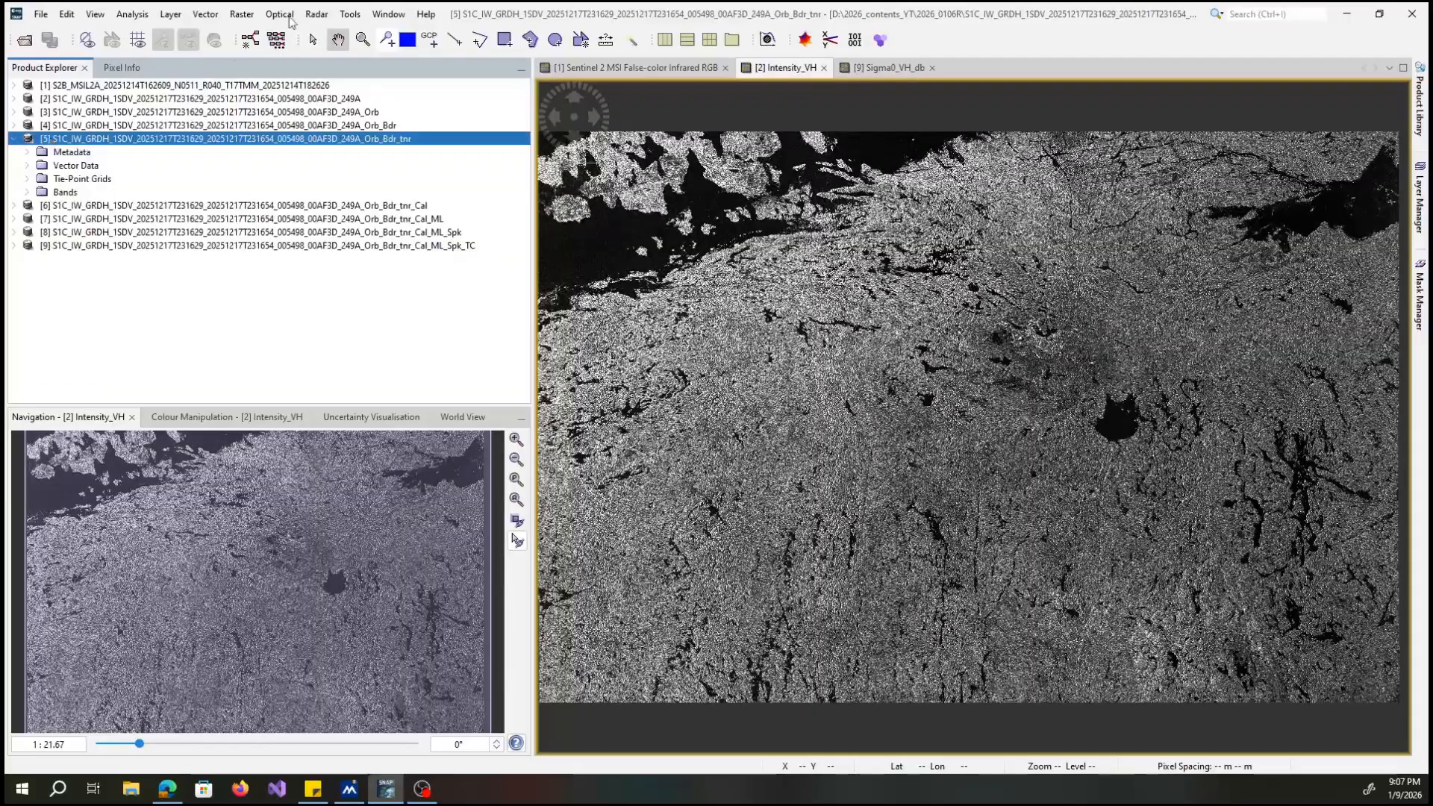
left_click(319, 14)
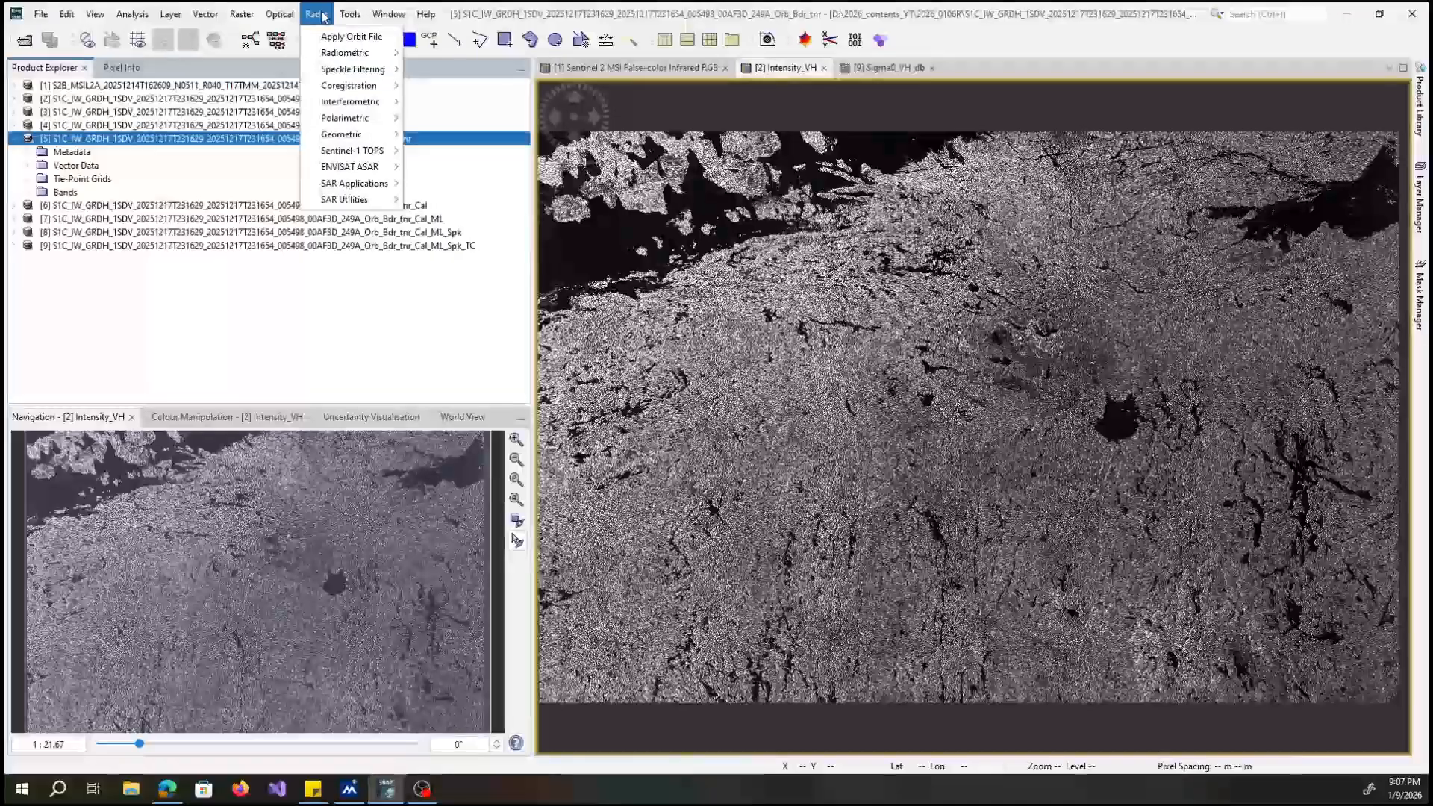
mouse_move(355, 65)
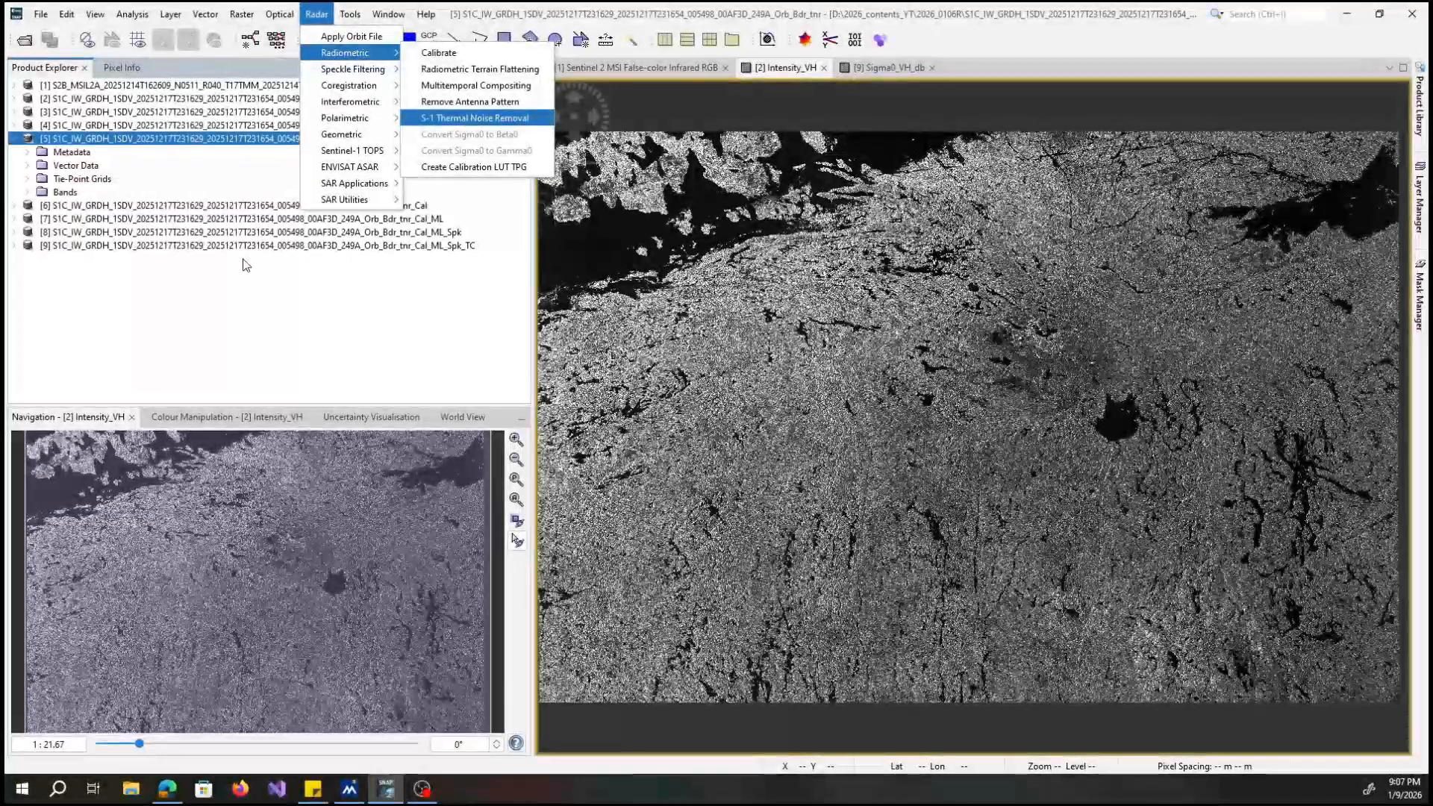
left_click(21, 371)
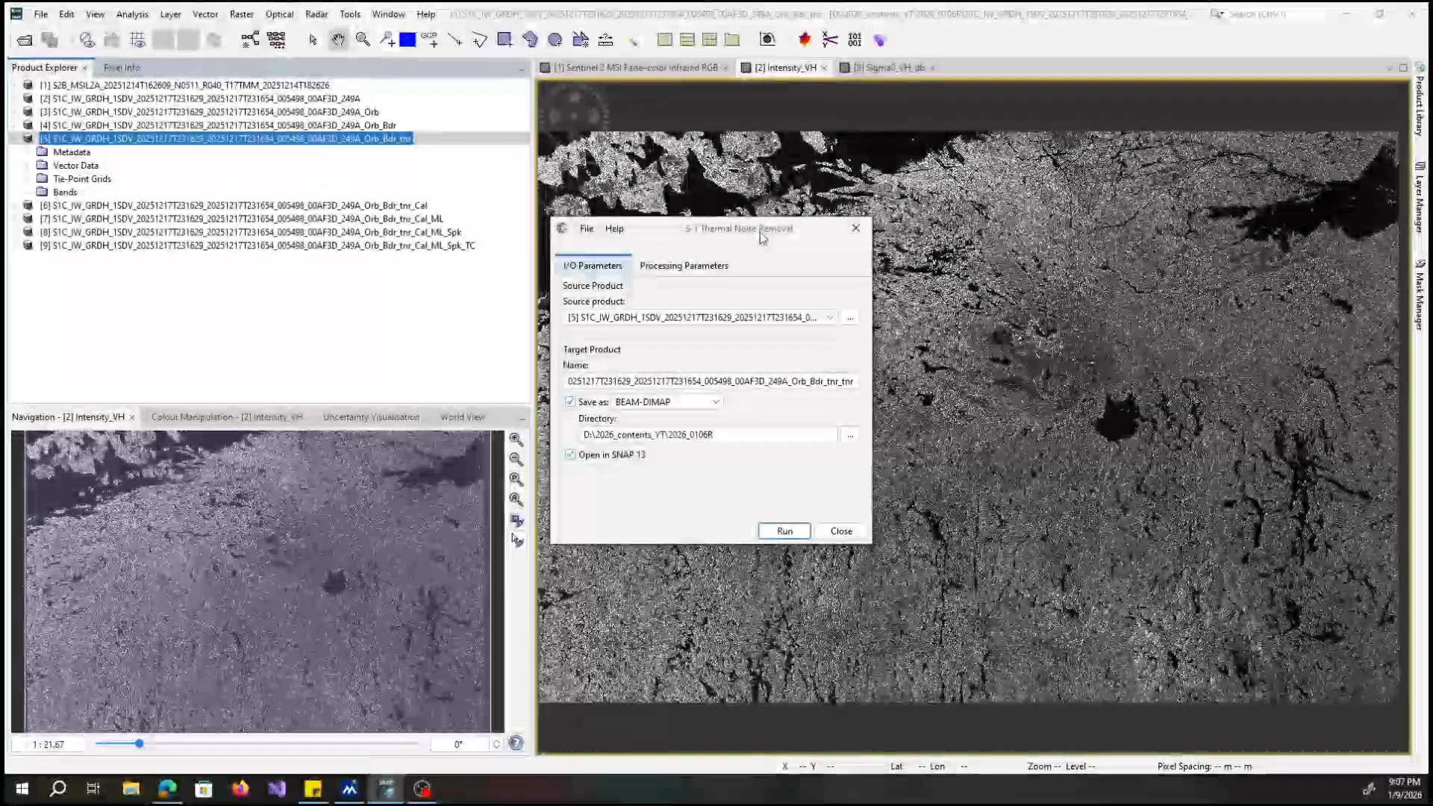
Review the thermal noise removal's processing and input/output parameters, and close the operator without running.
left_click(692, 270)
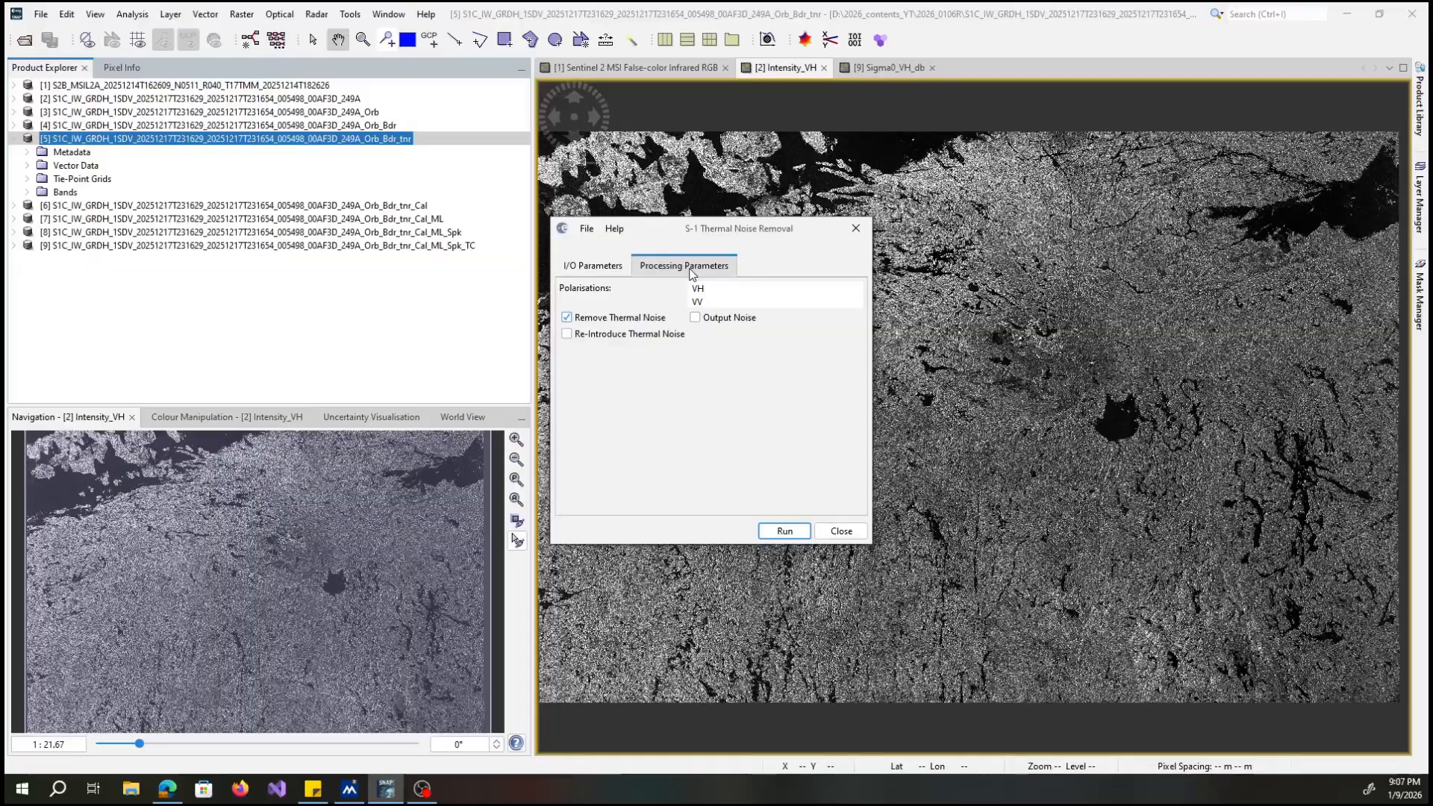
left_click(615, 268)
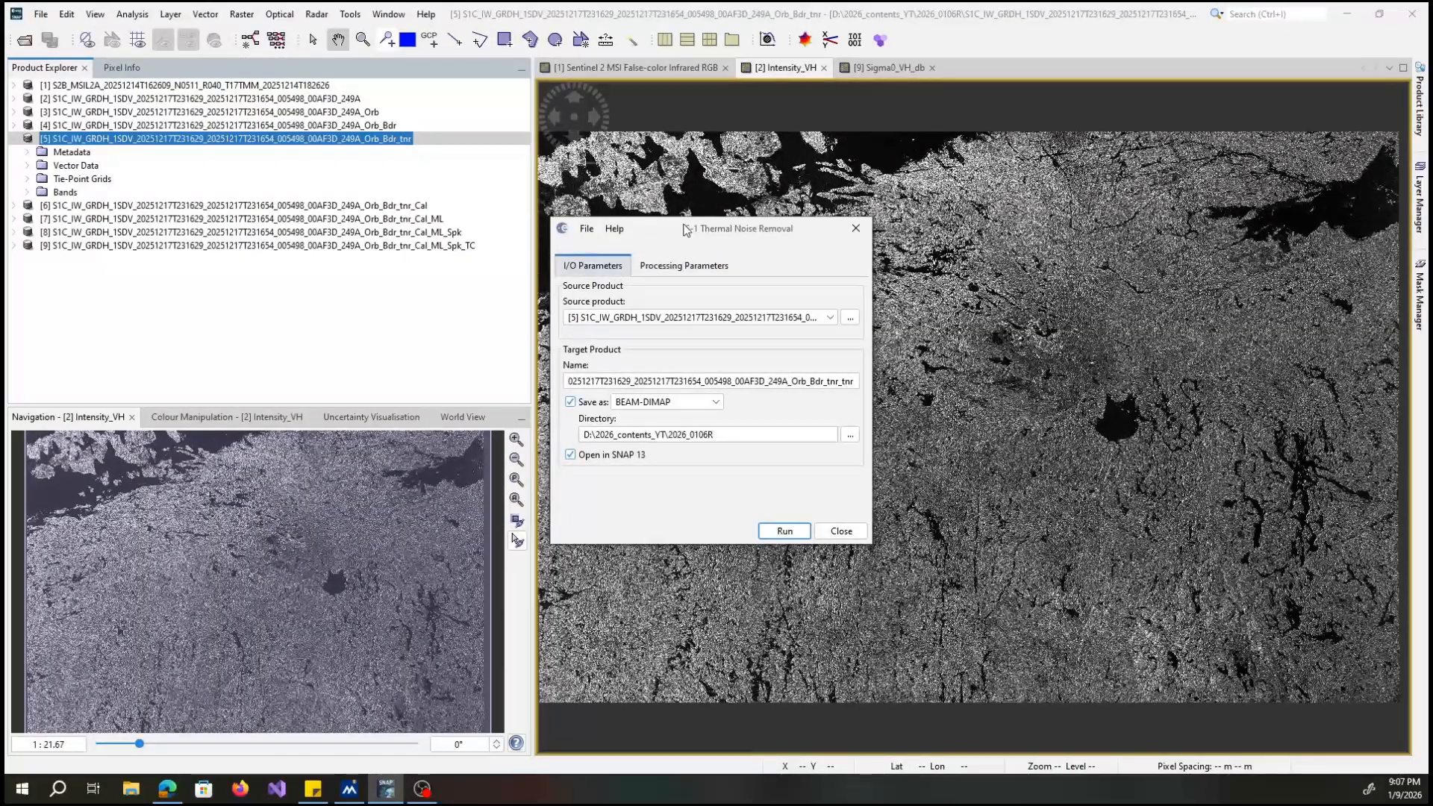
left_click_drag(685, 227, 665, 225)
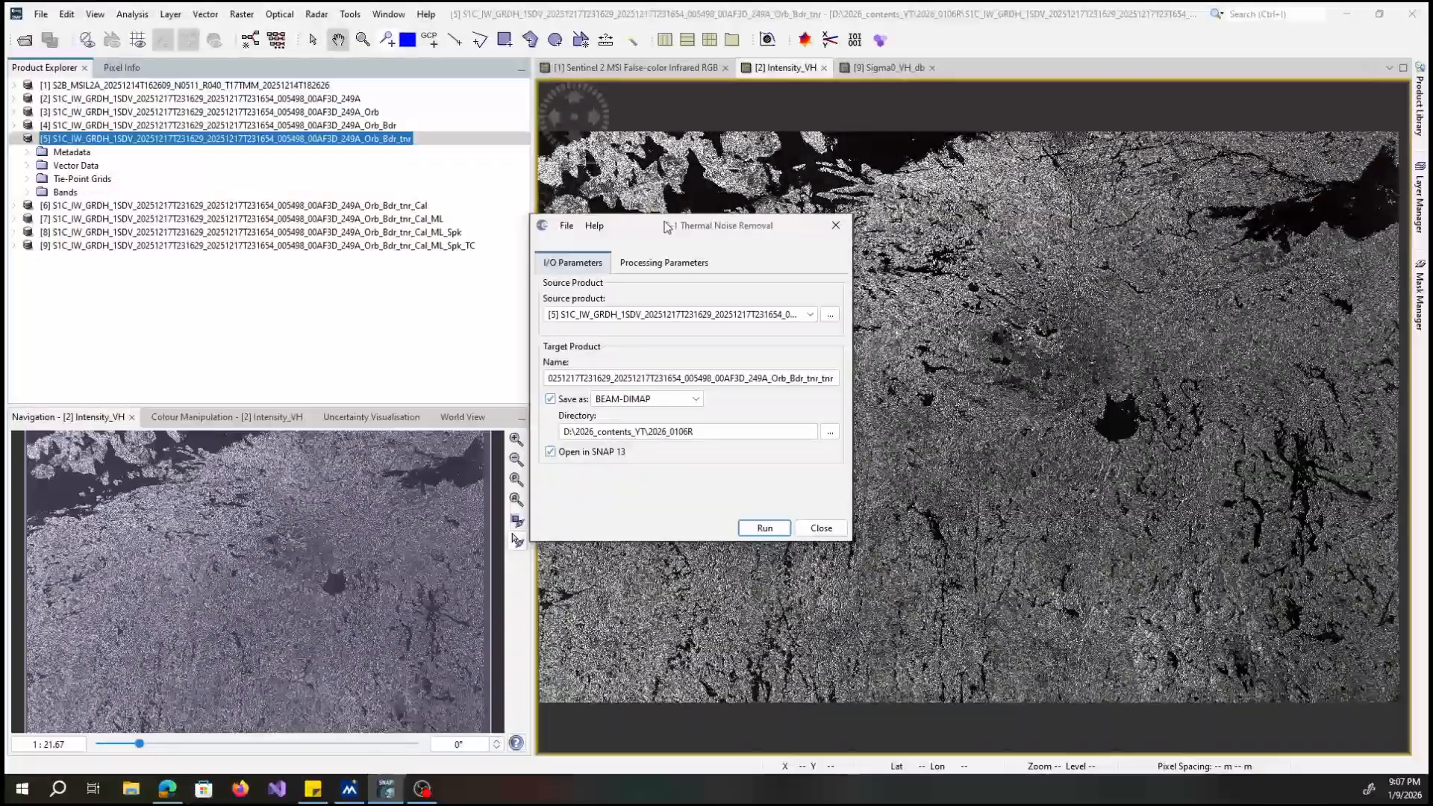
left_click_drag(667, 227, 666, 231)
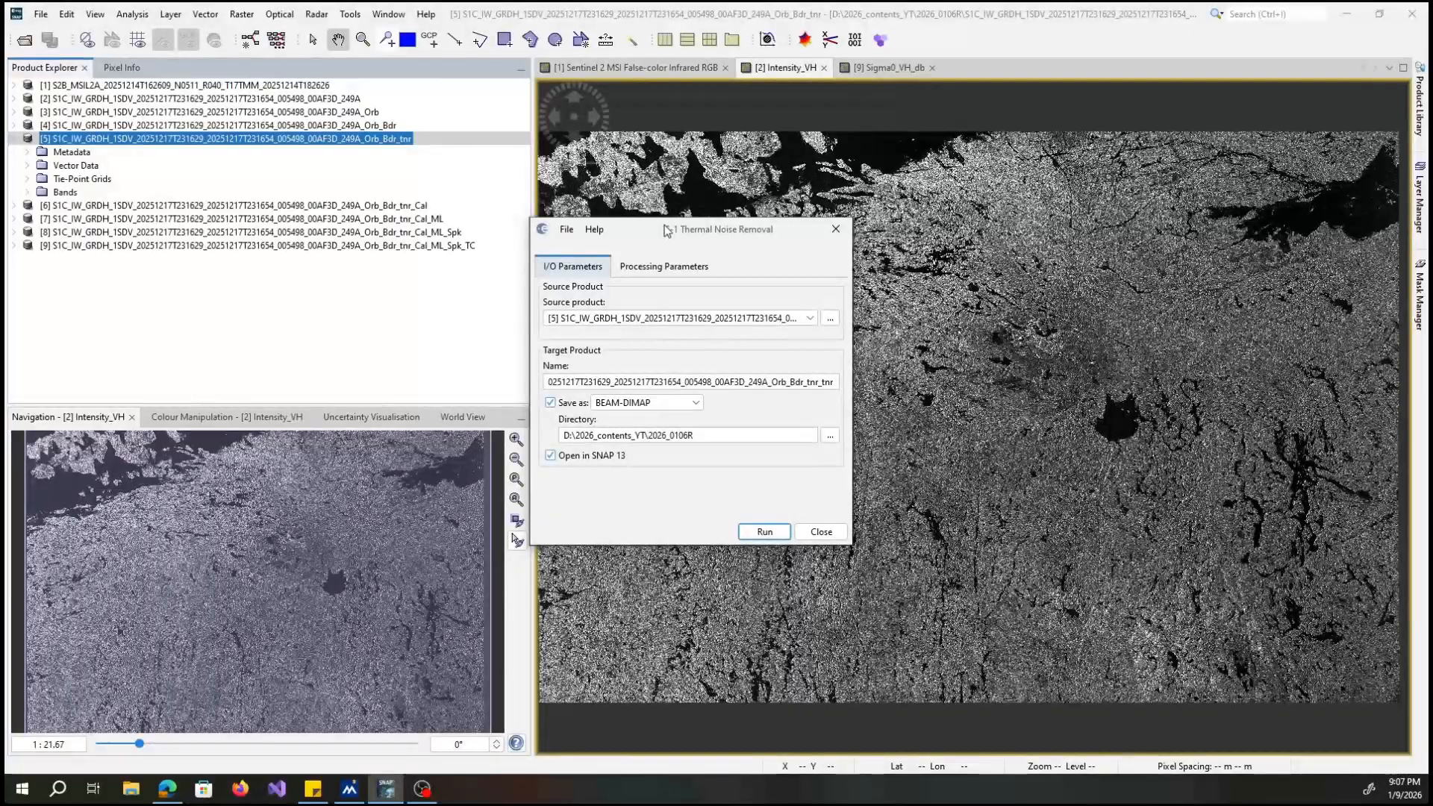
left_click(836, 229)
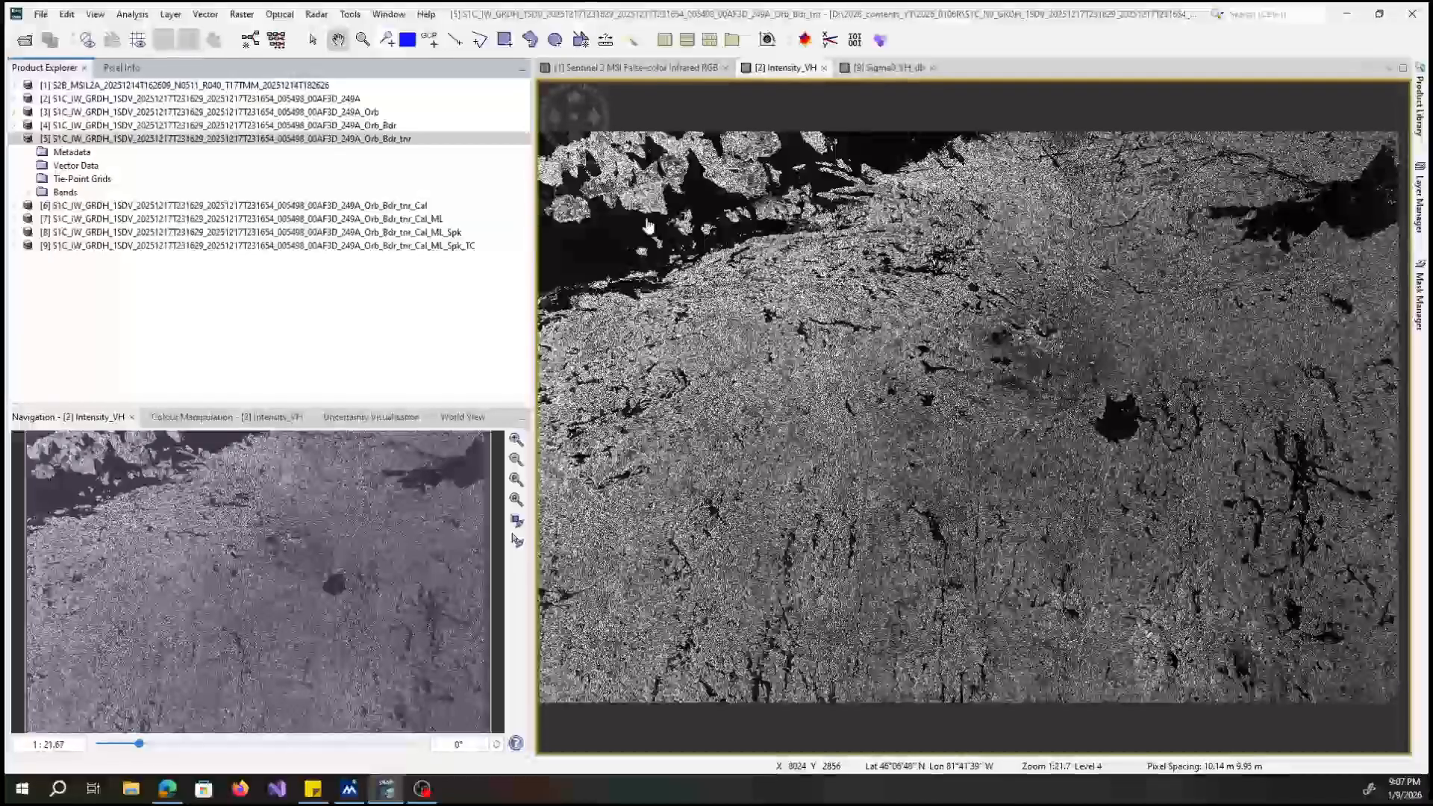
Collapse the product ending in _Orb_Bdr_tnr, open Calibrate for it and show the calibration's processing parameters.
double_click(187, 138)
left_click(316, 14)
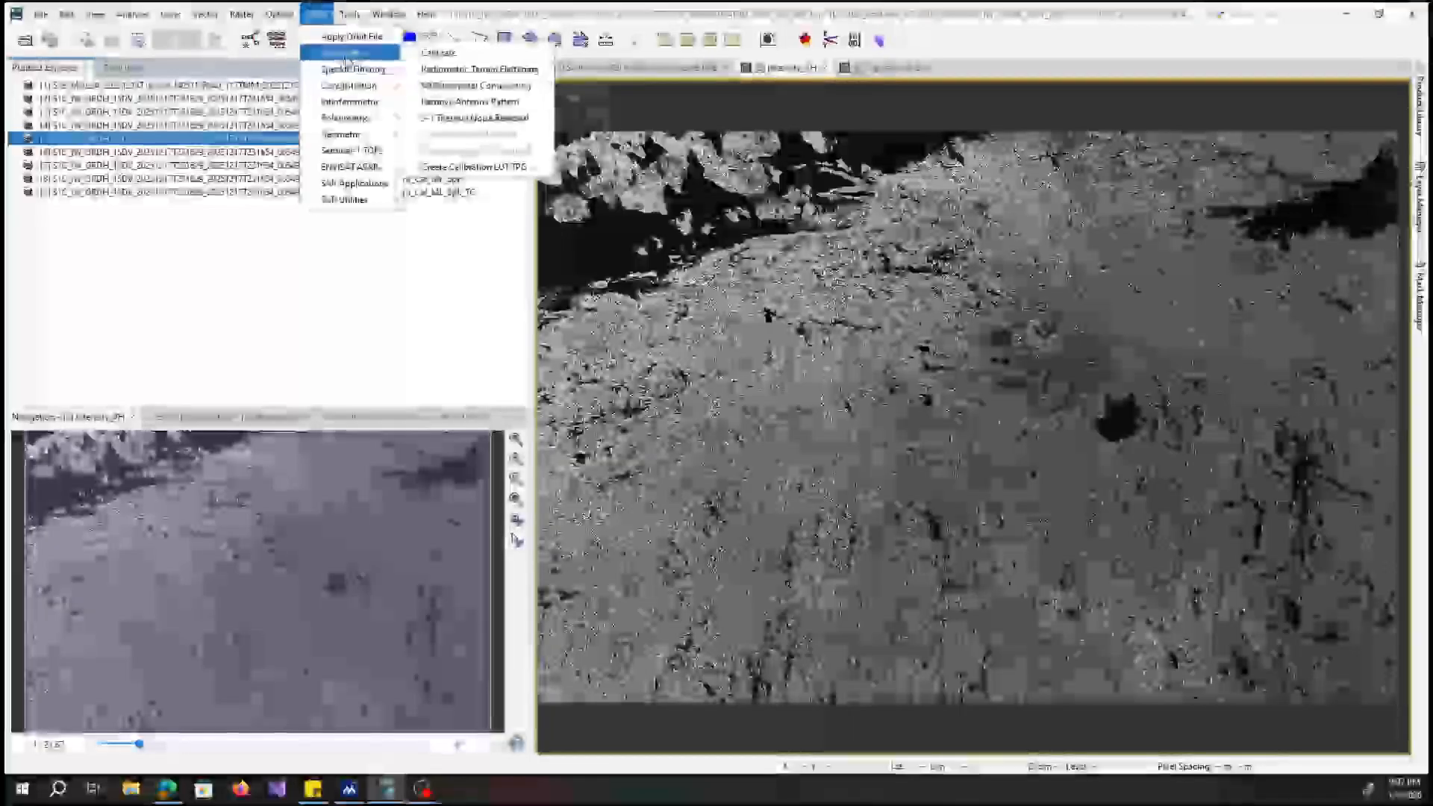
left_click(430, 53)
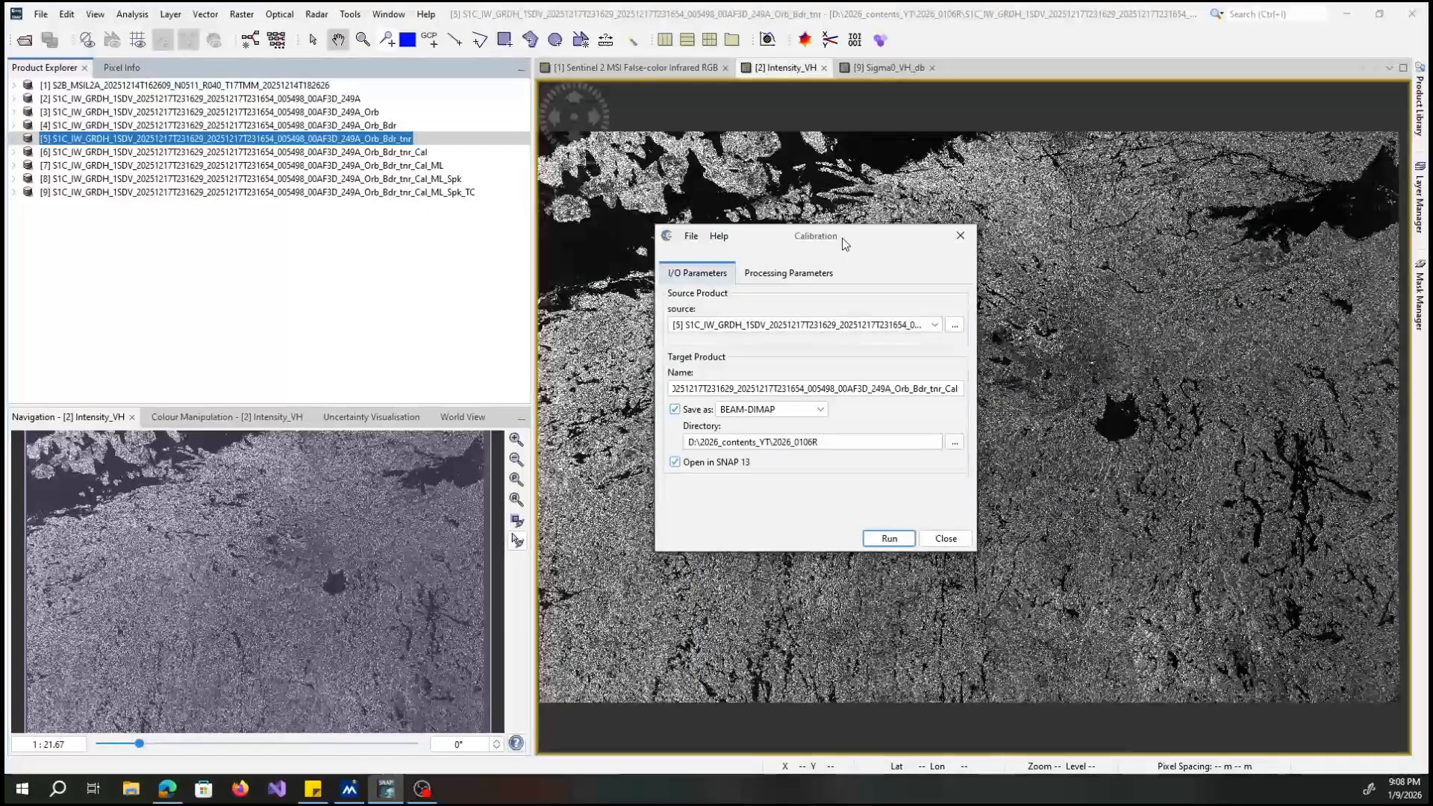
left_click(788, 273)
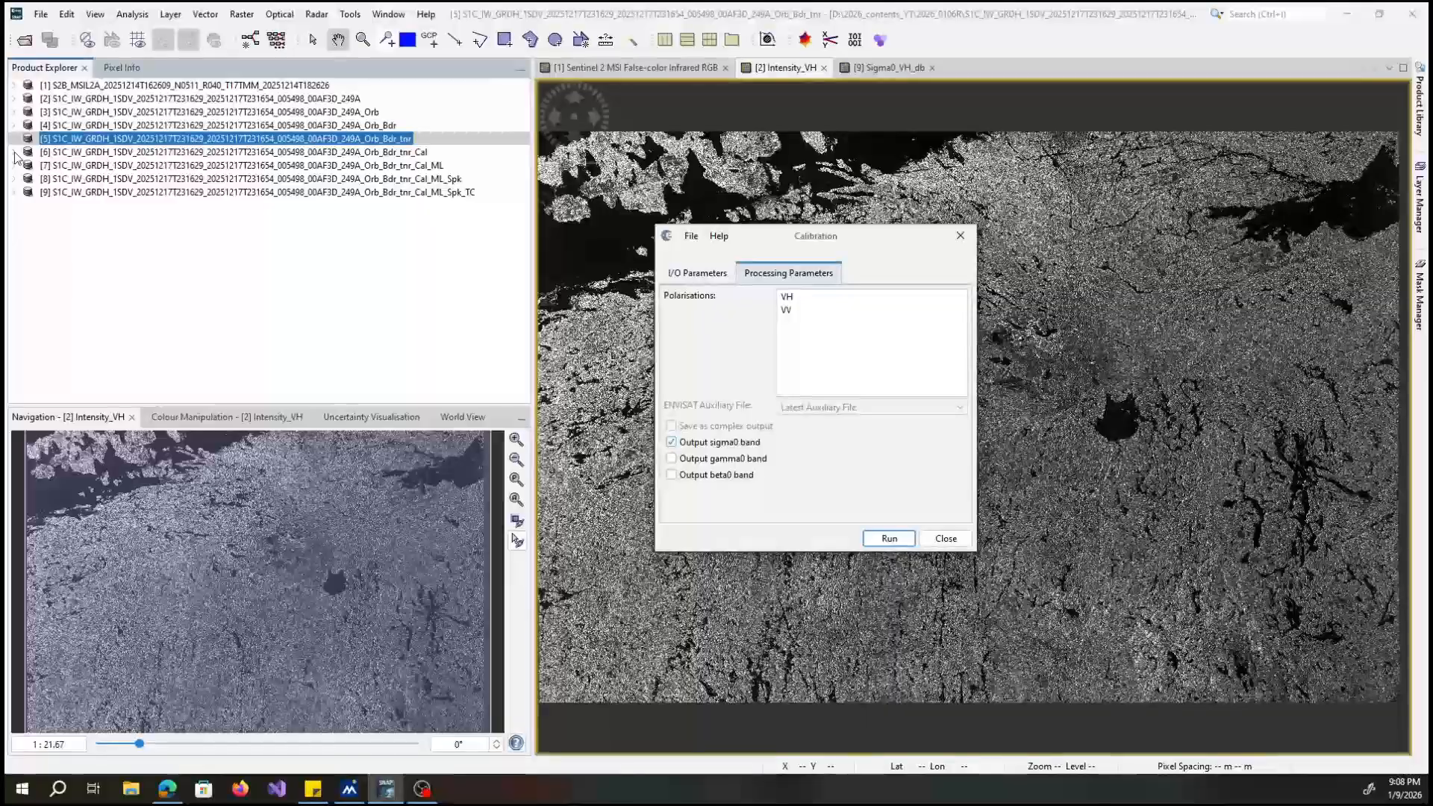
Expand the product ending in _tnr_Cal, review the calibration's input/output and processing parameters, and close the operator without running.
left_click(53, 153)
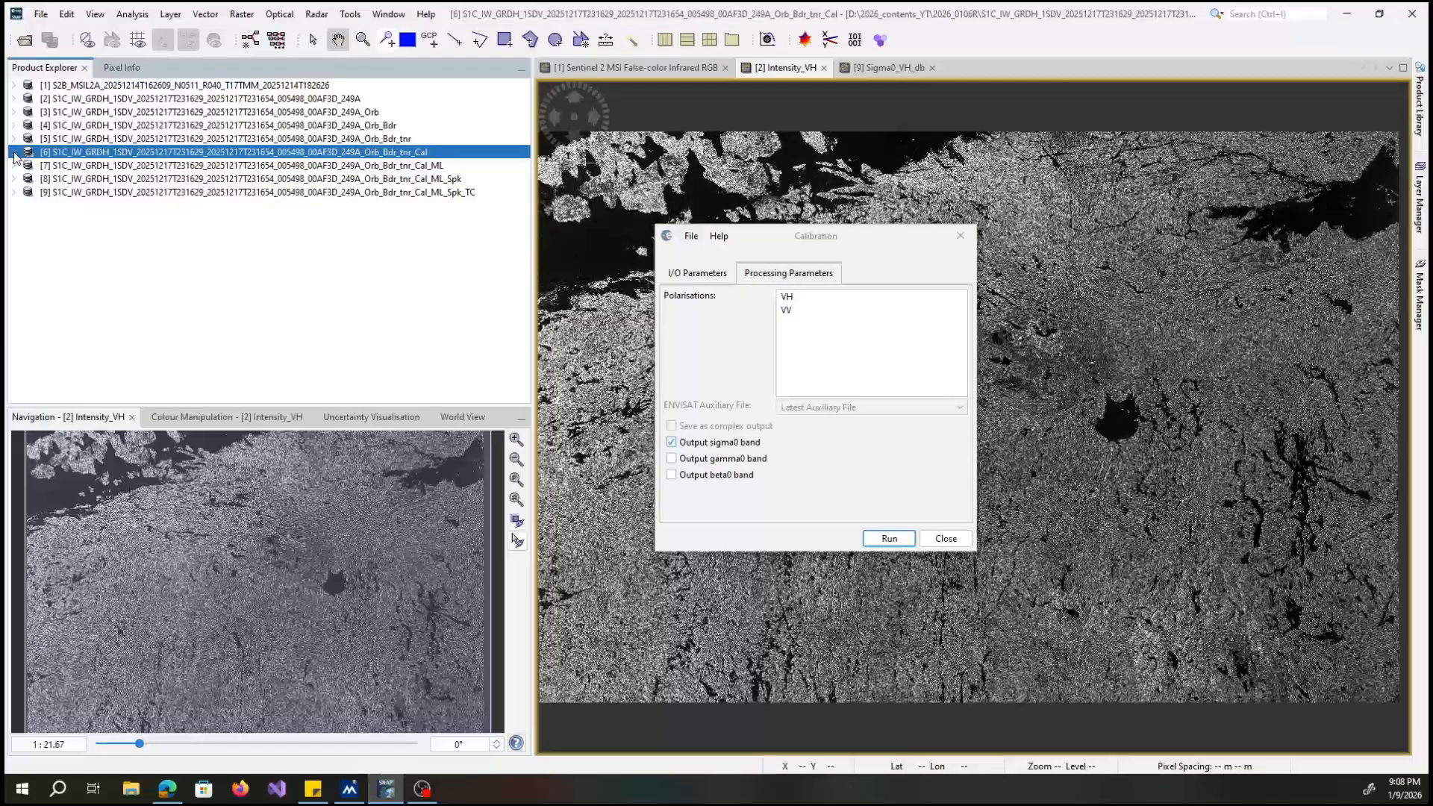
left_click(13, 152)
left_click(698, 273)
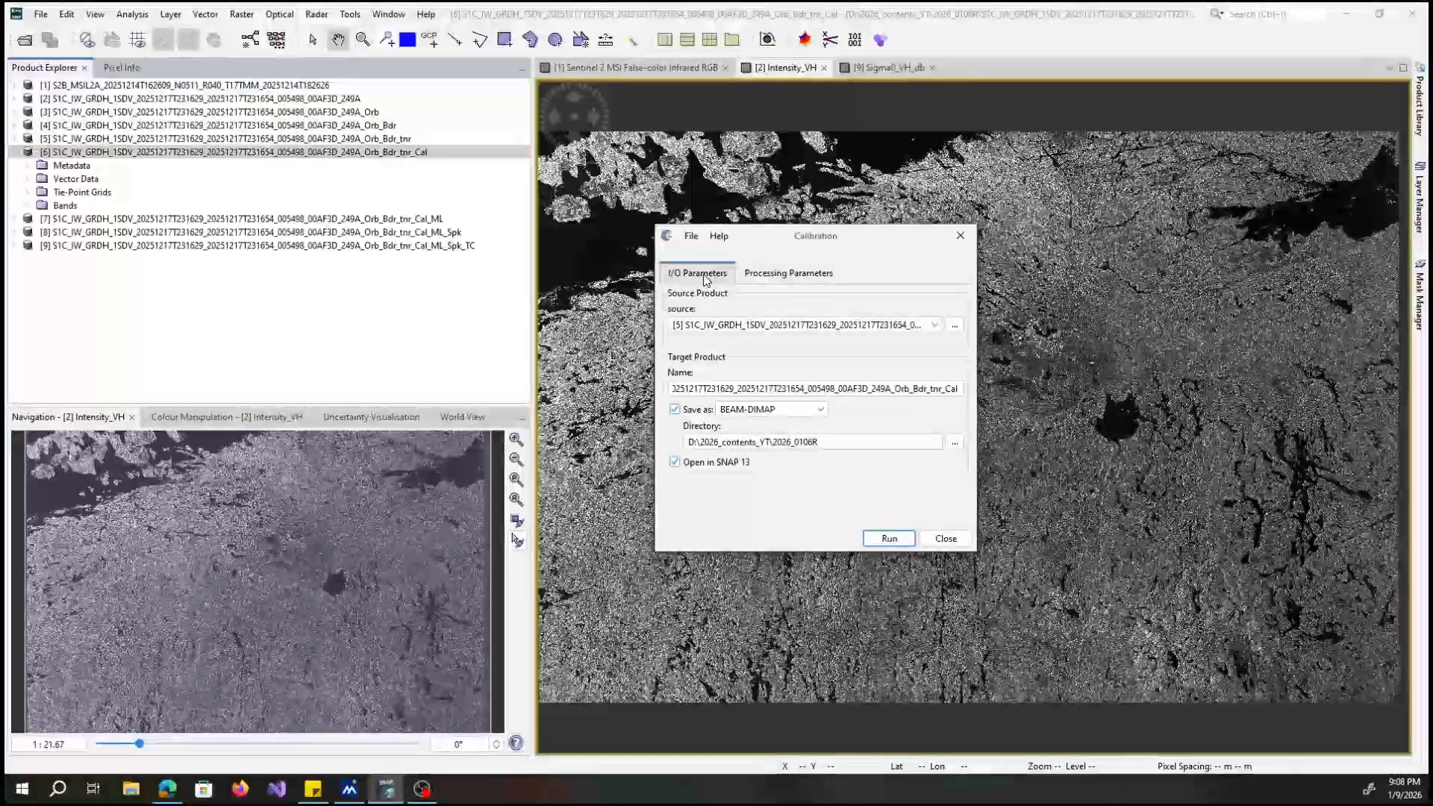
left_click(766, 278)
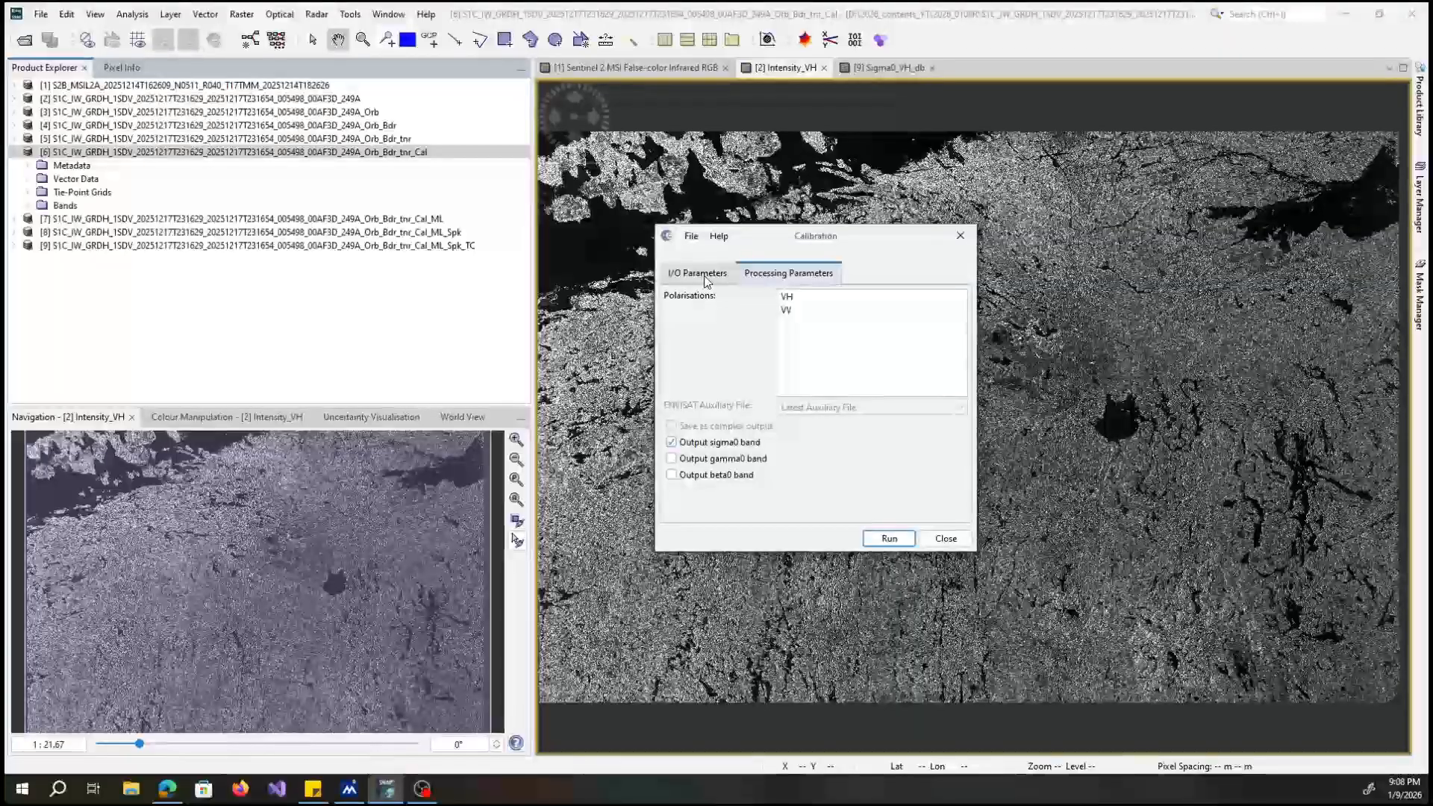
left_click(705, 276)
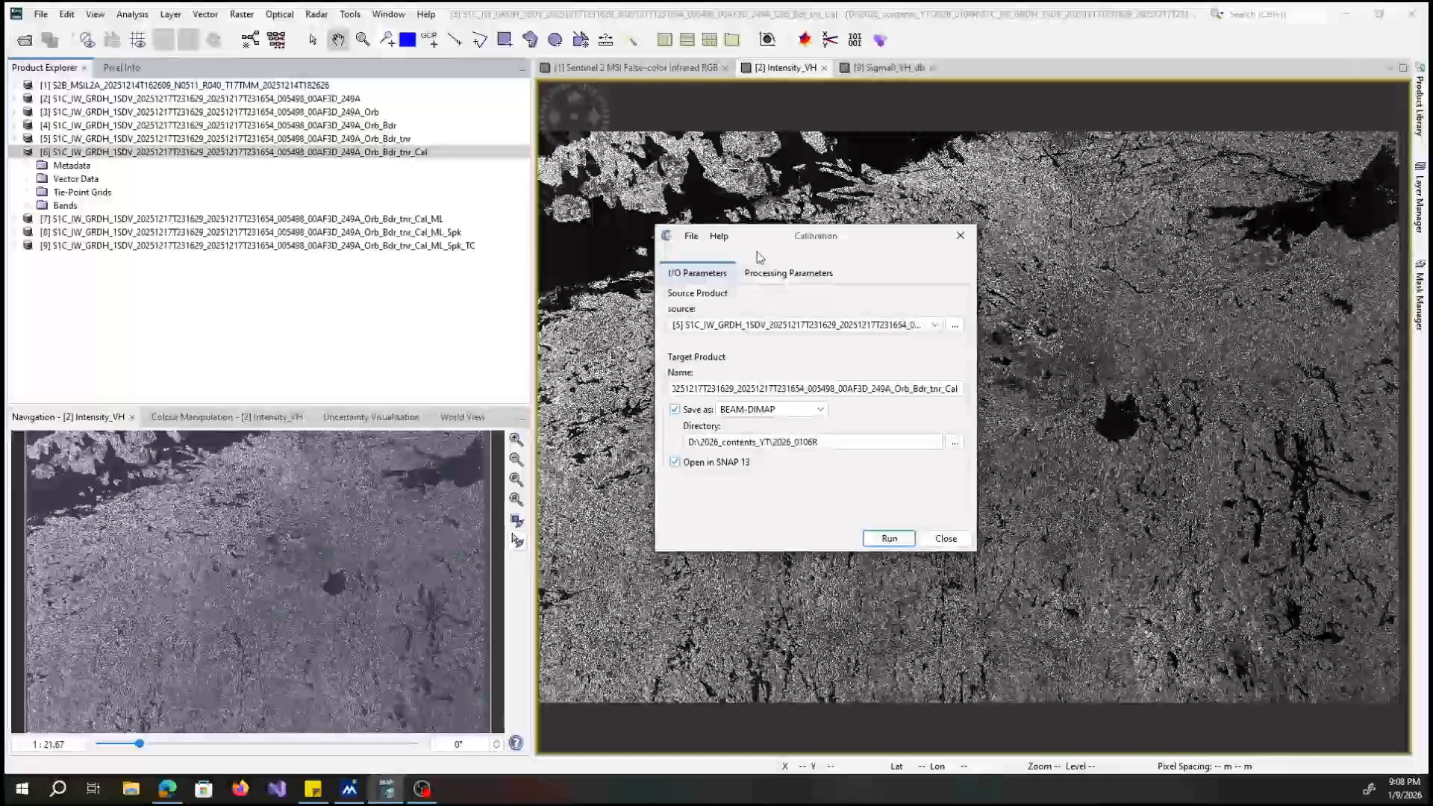
left_click(765, 277)
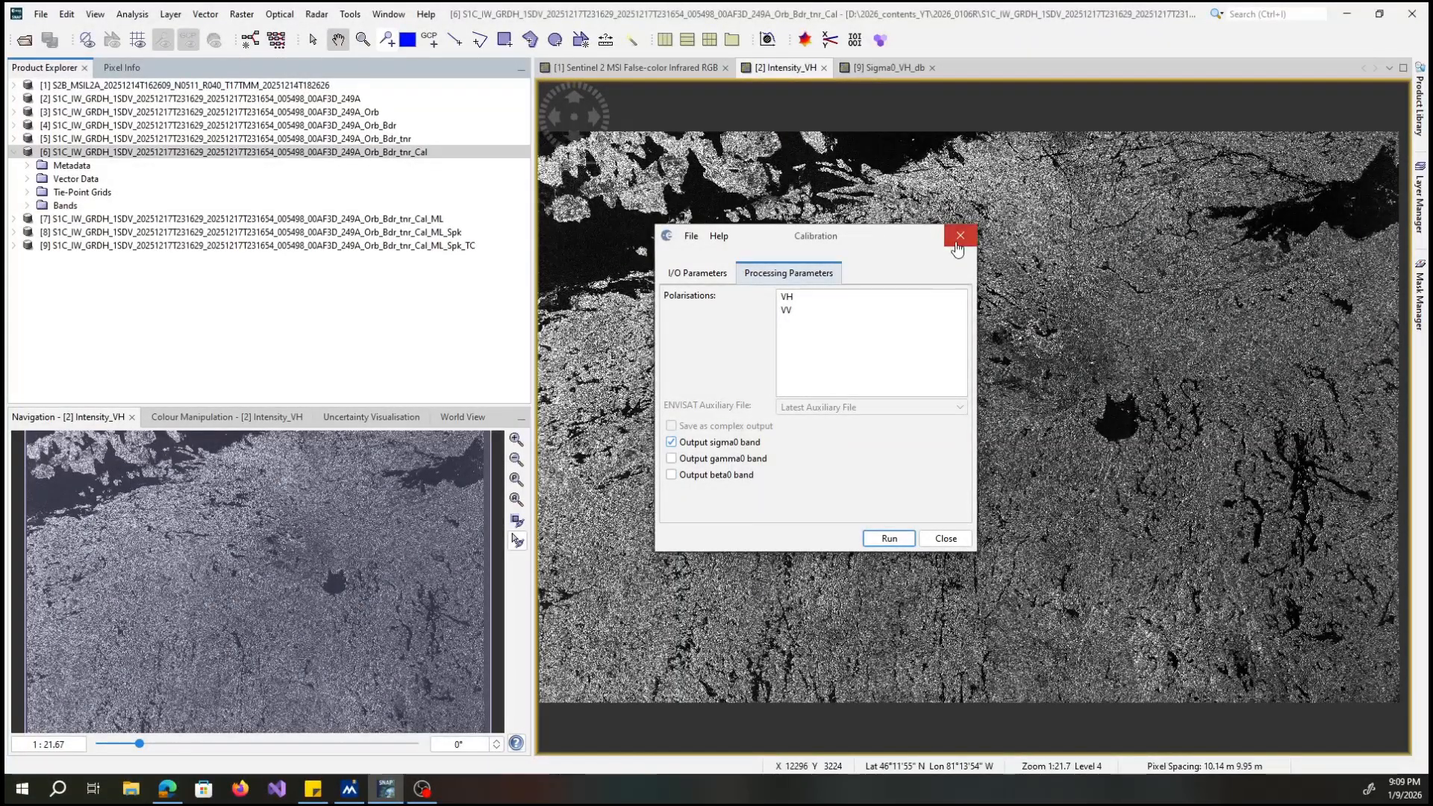
left_click(958, 237)
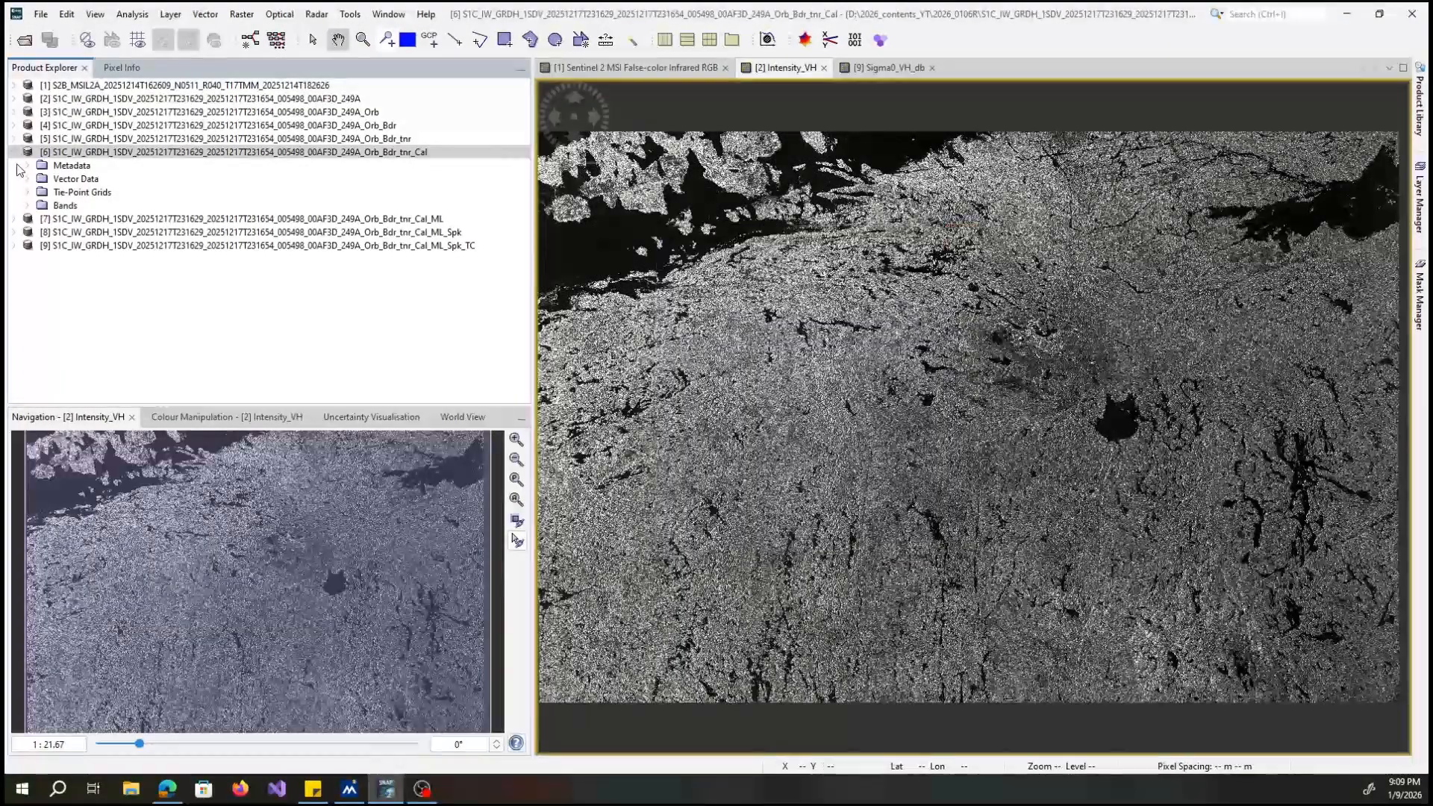
Expand only the product ending in _Cal_ML, review the processing parameters of Multilooking for it, and close the operator without running.
left_click(16, 151)
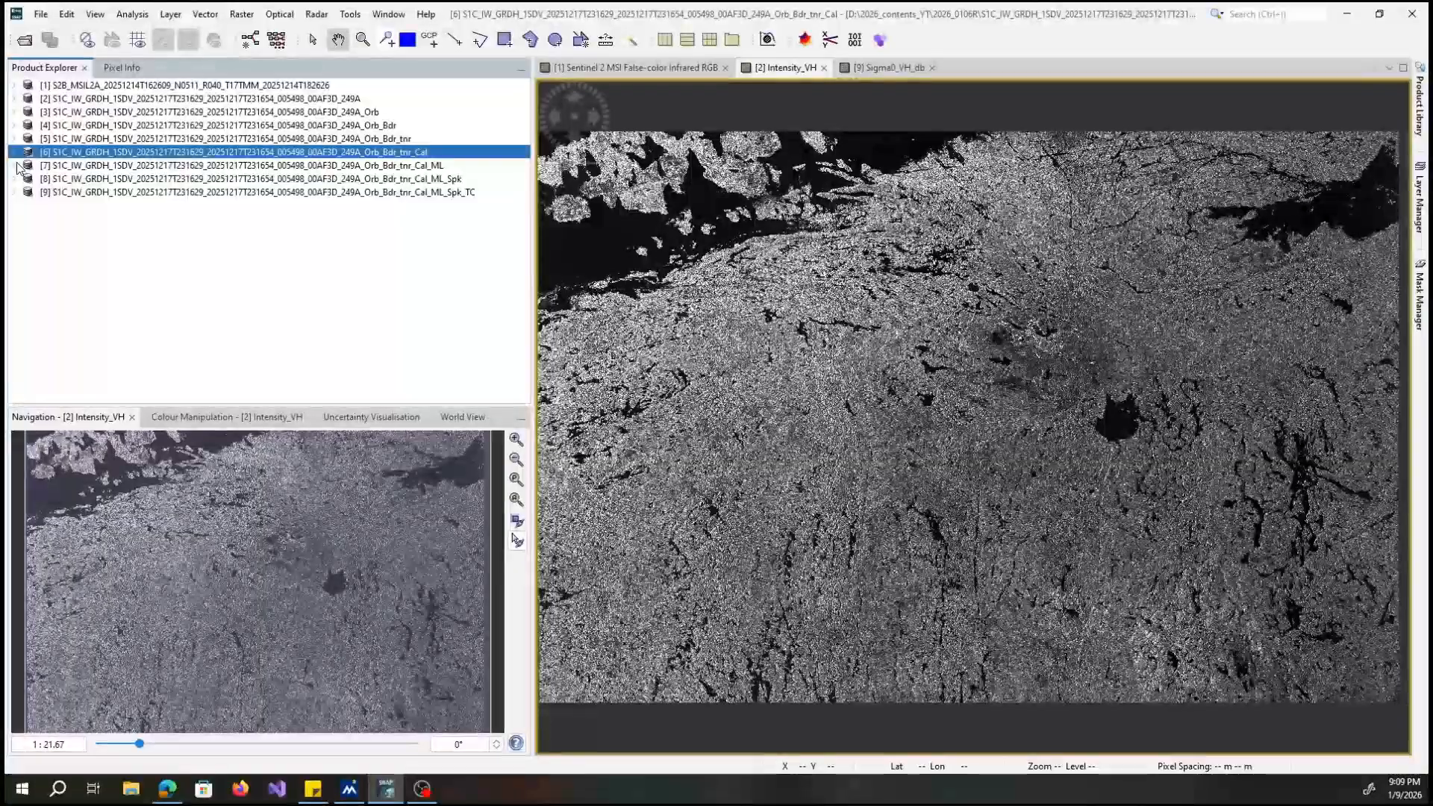
left_click(16, 165)
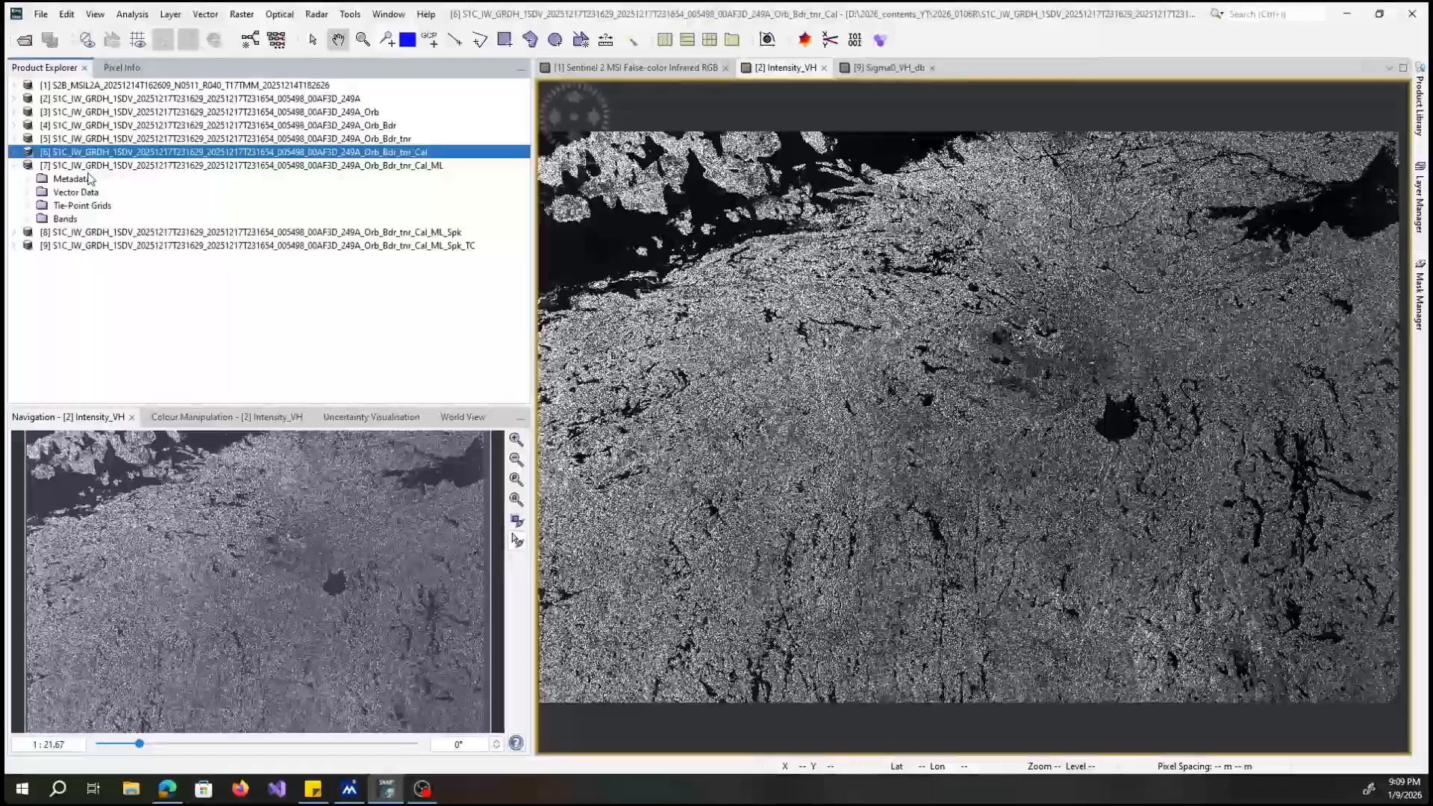
left_click(93, 166)
left_click(317, 14)
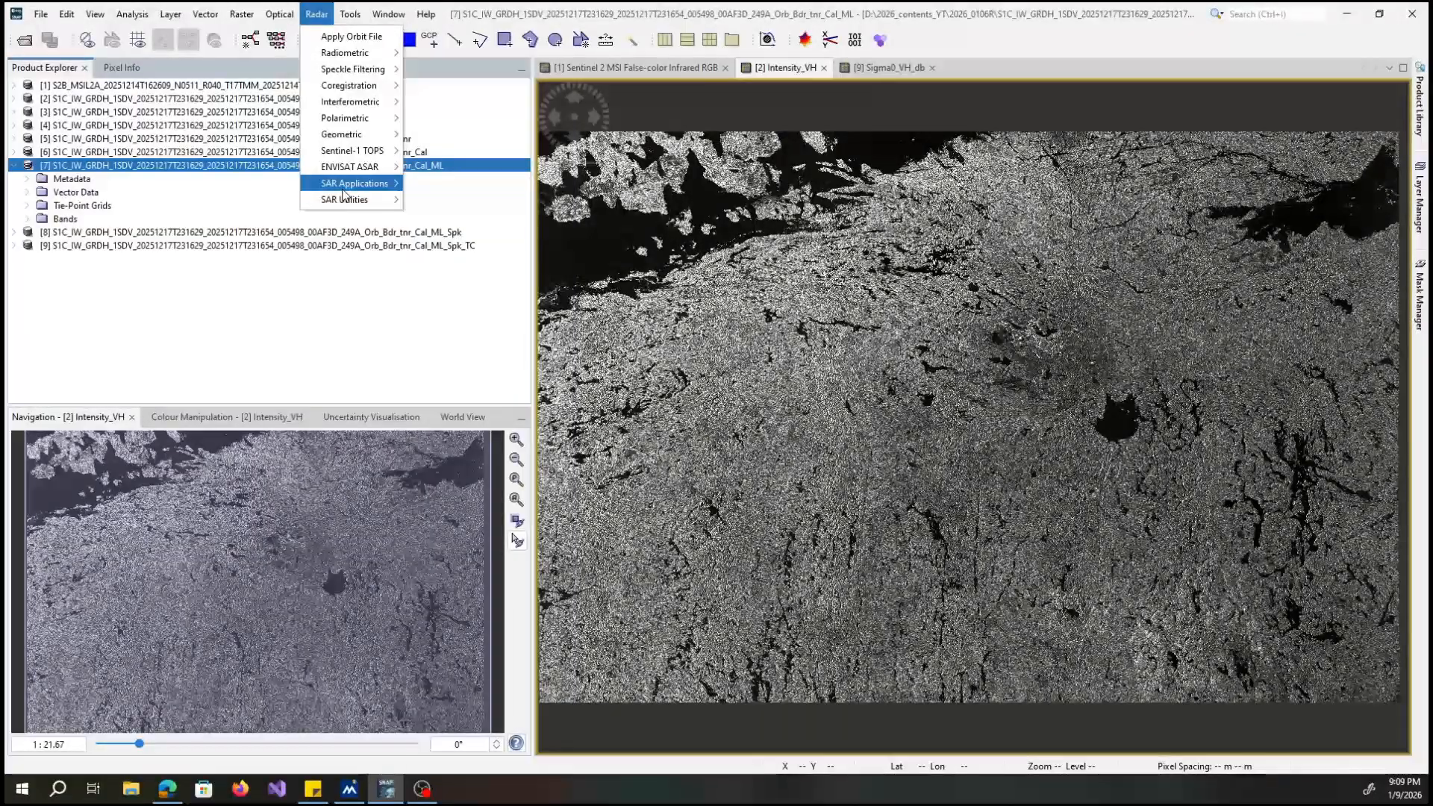
mouse_move(344, 198)
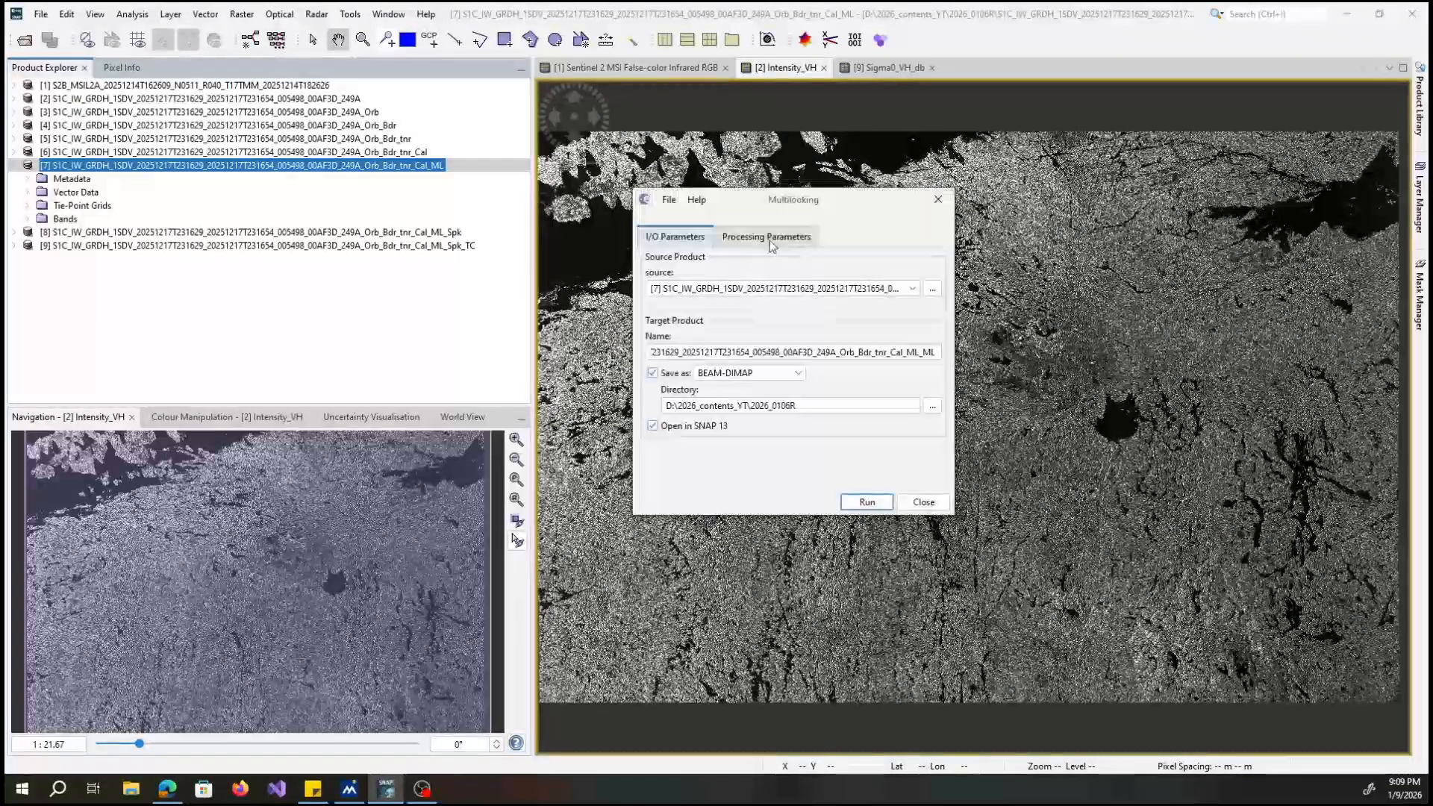
left_click(769, 237)
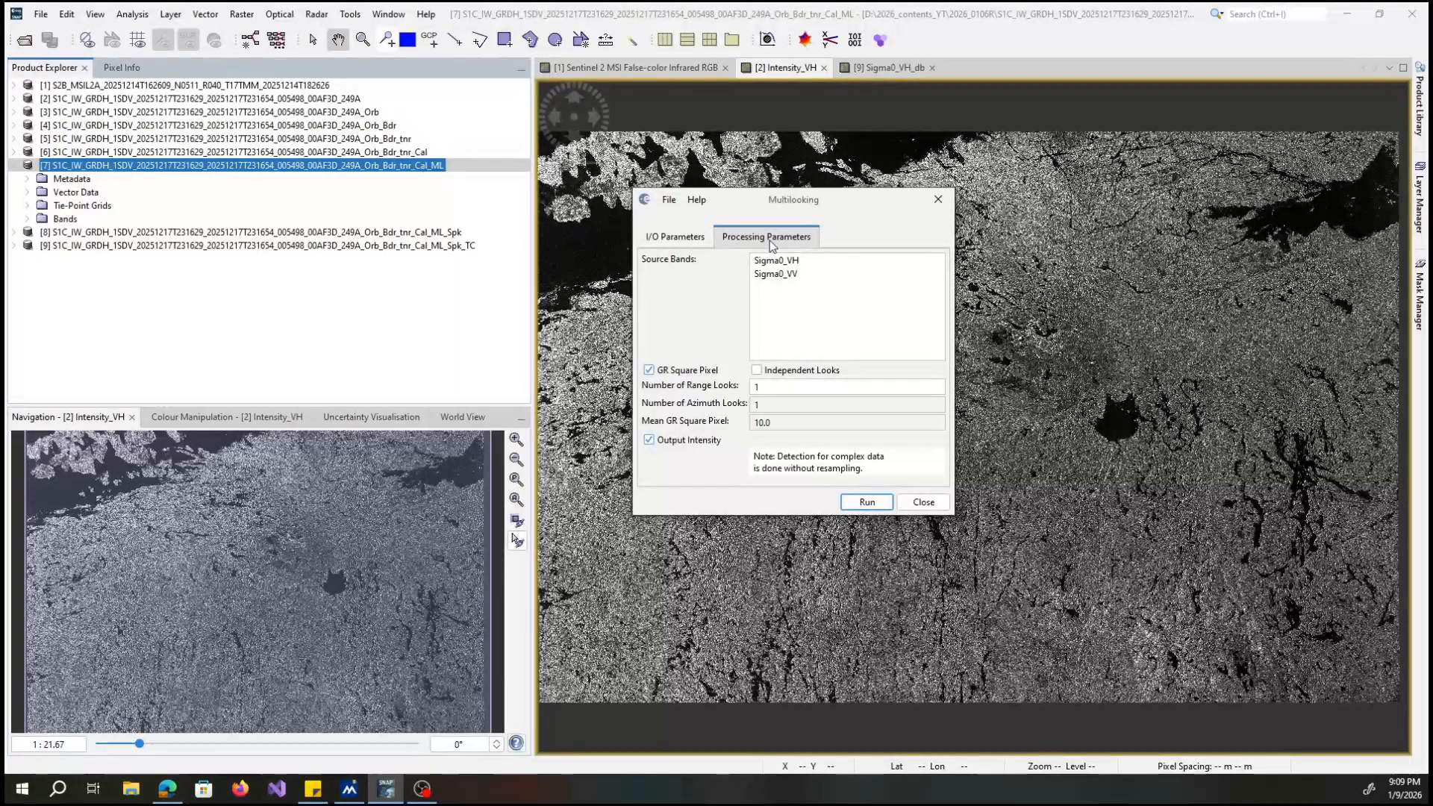
left_click(937, 207)
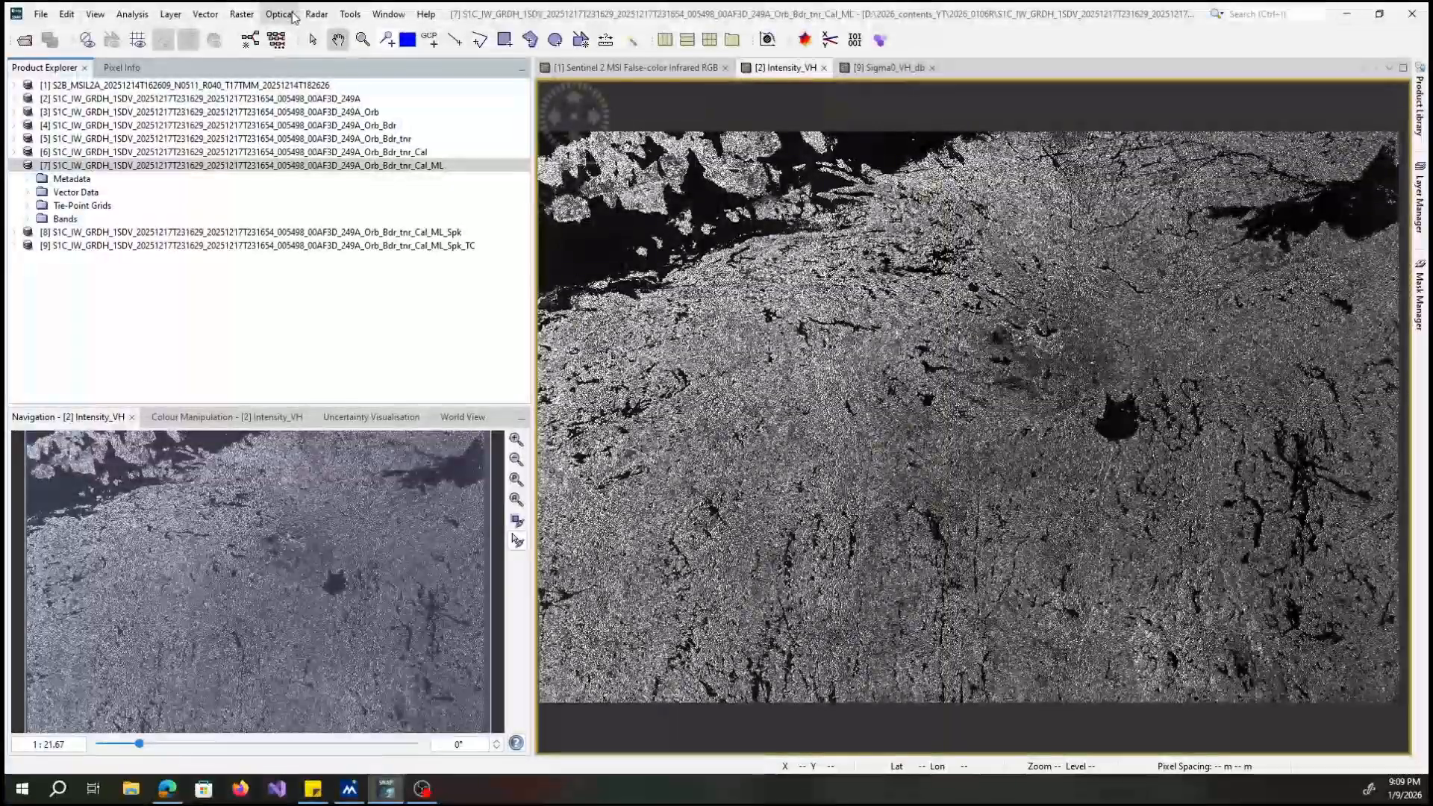
Collapse the product ending in _Cal_ML, expand the one ending in _ML_Spk and open Single Product Speckle Filter for it.
left_click(14, 166)
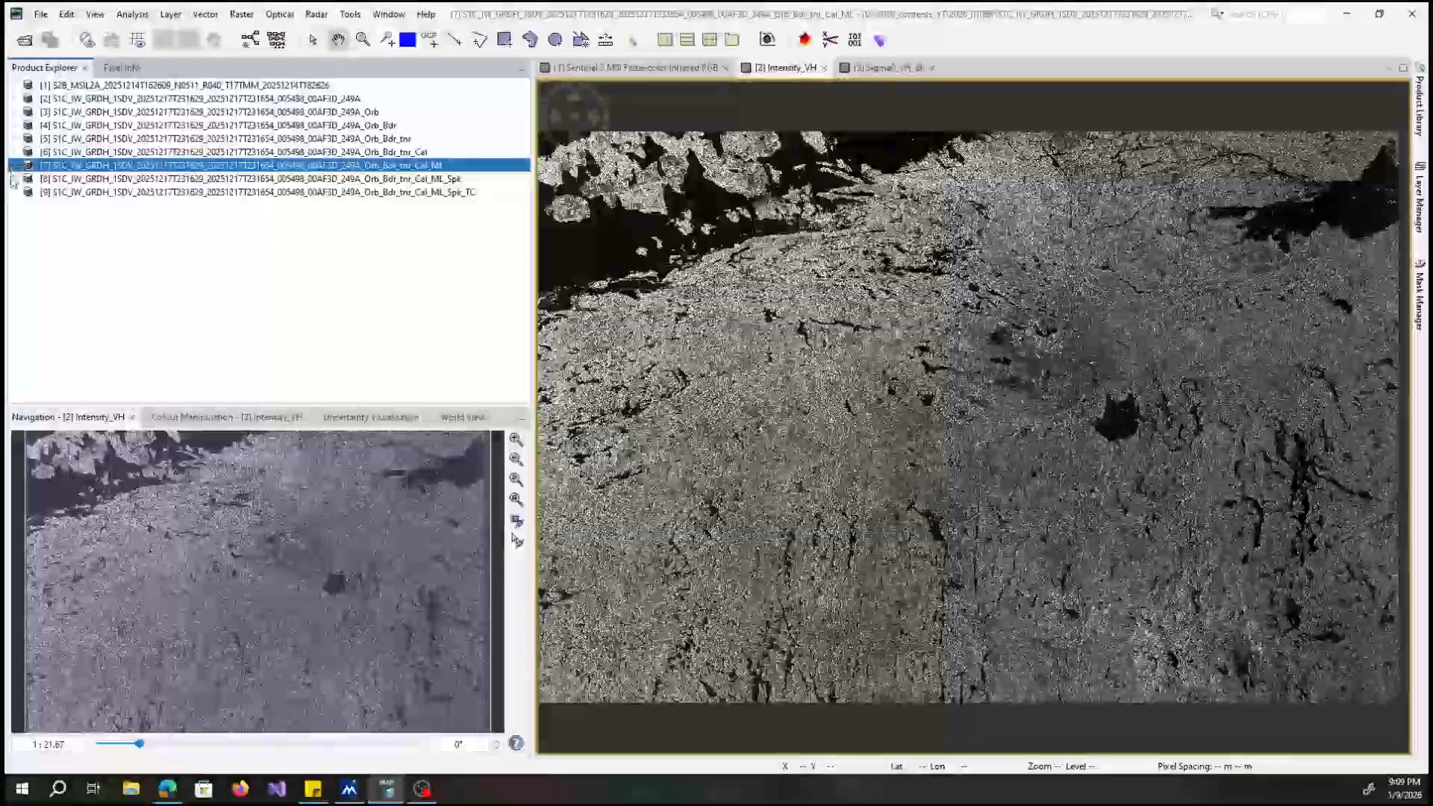
left_click(14, 179)
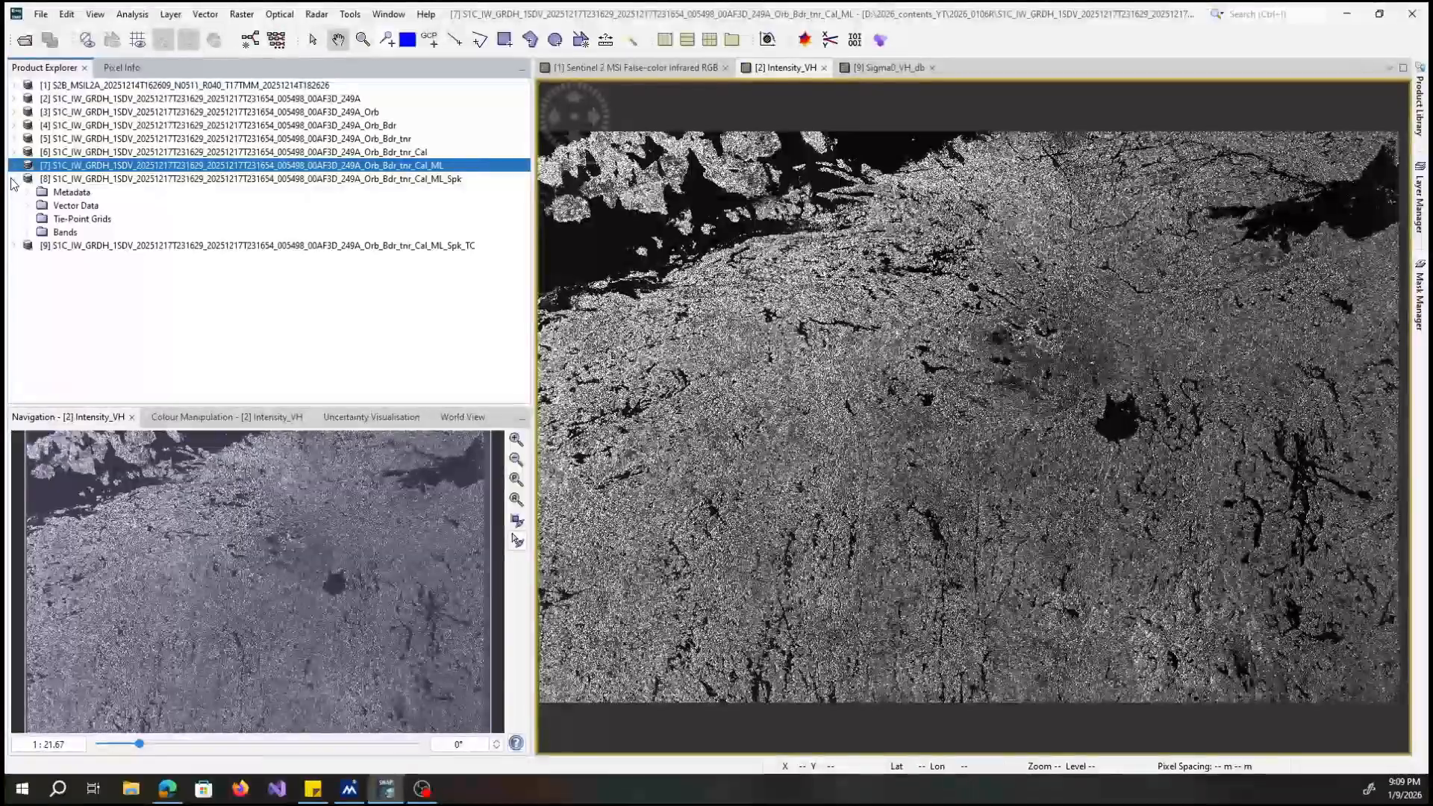
left_click(118, 180)
left_click(316, 14)
mouse_move(377, 69)
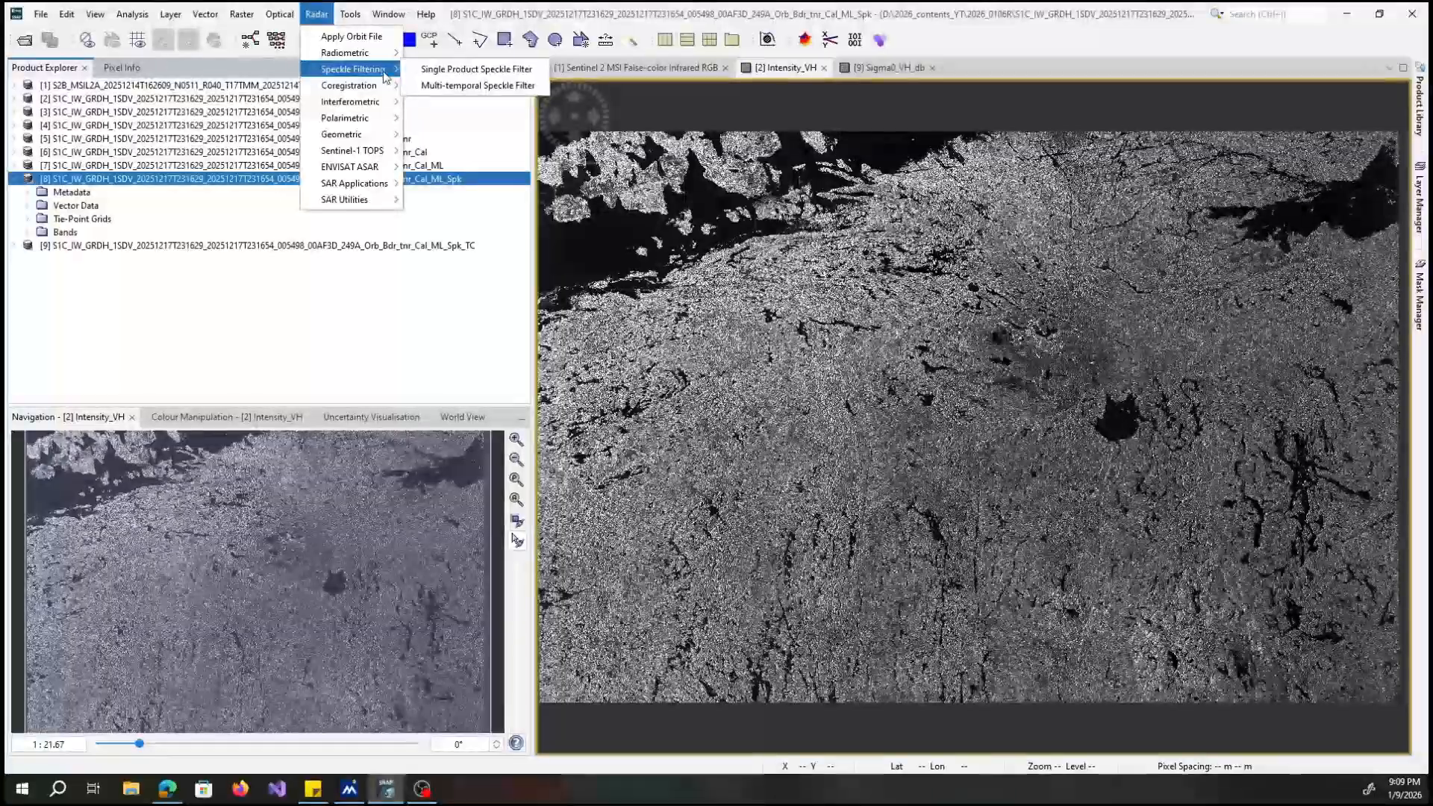
left_click(424, 72)
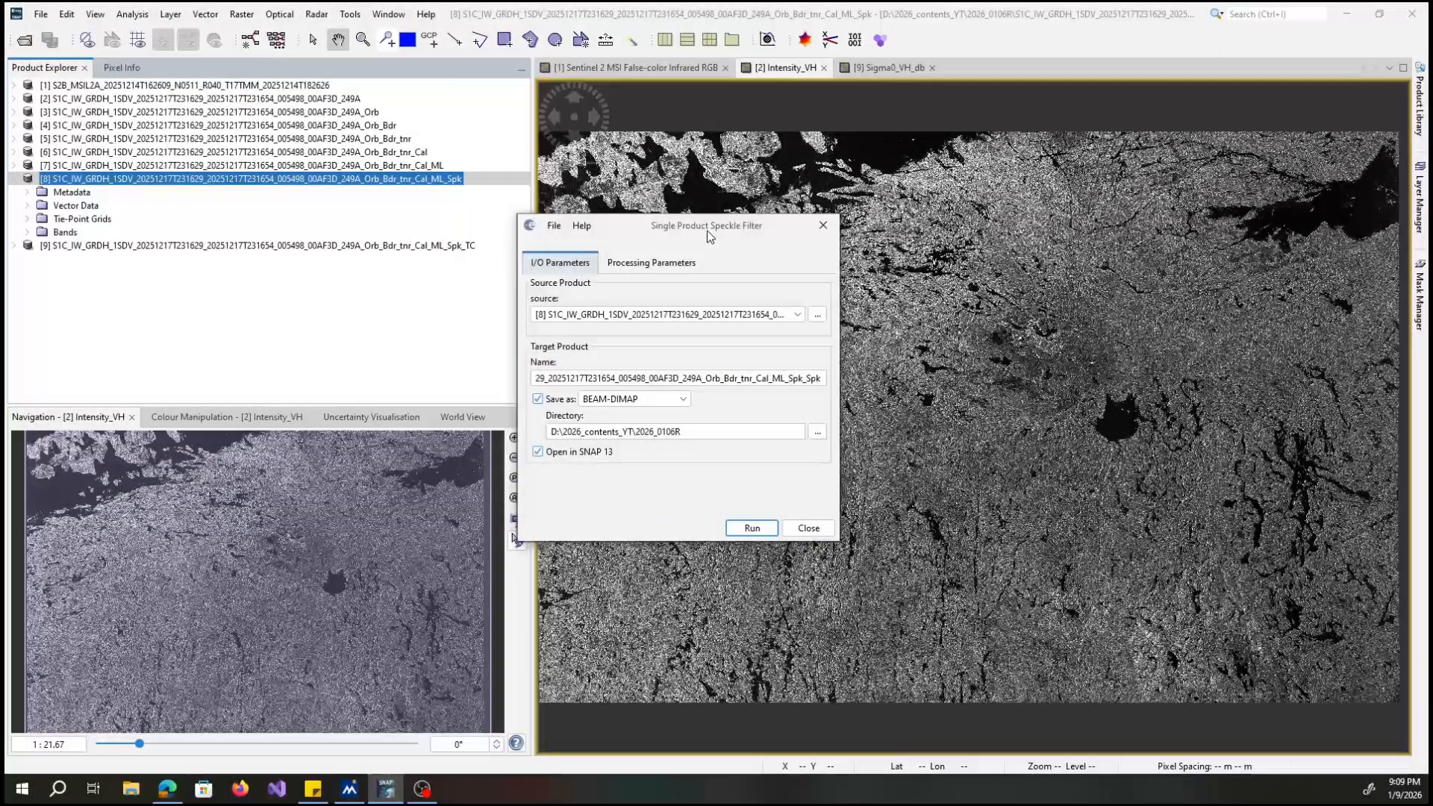
Review the speckle filter's processing parameters, including the available filter types and window size.
left_click(712, 236)
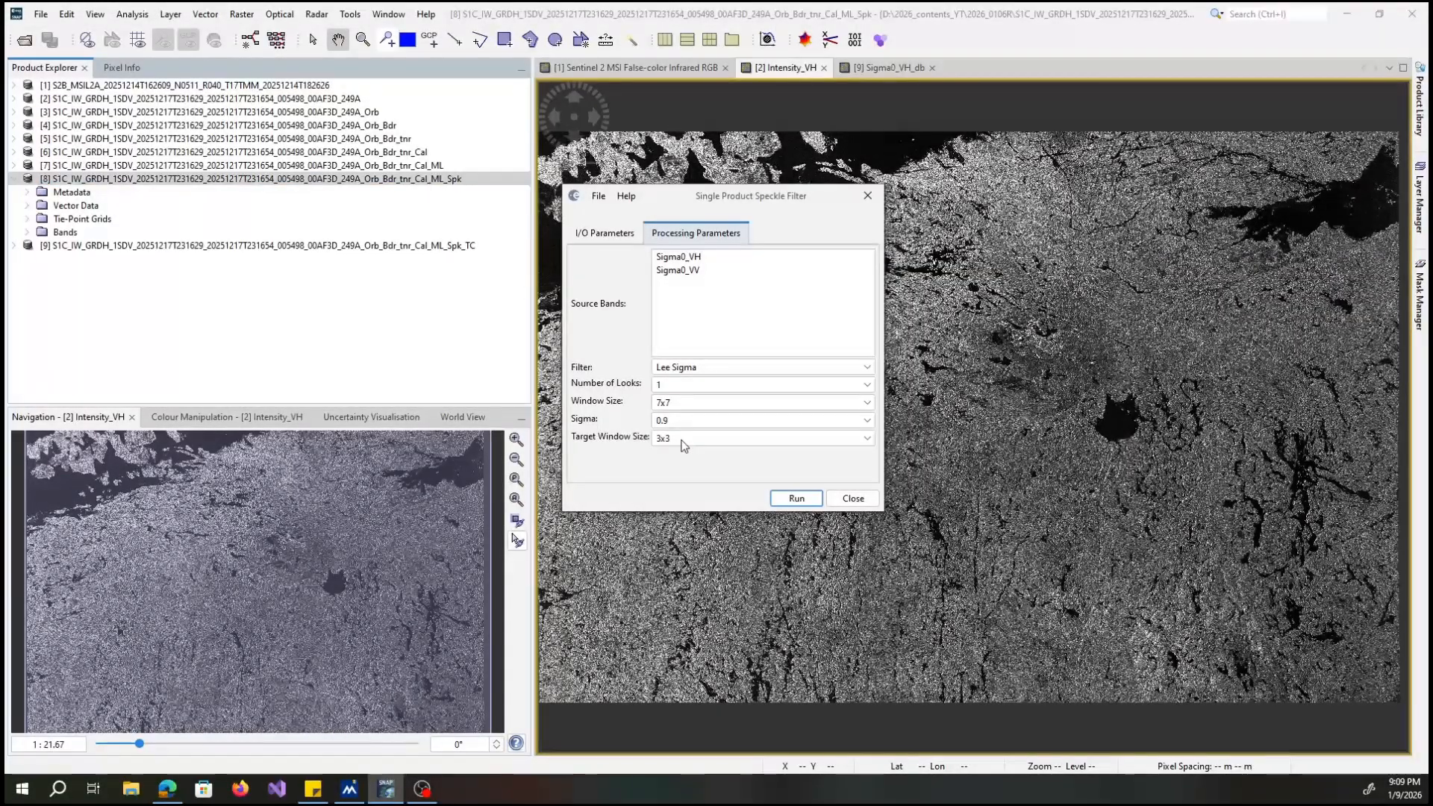
left_click(736, 375)
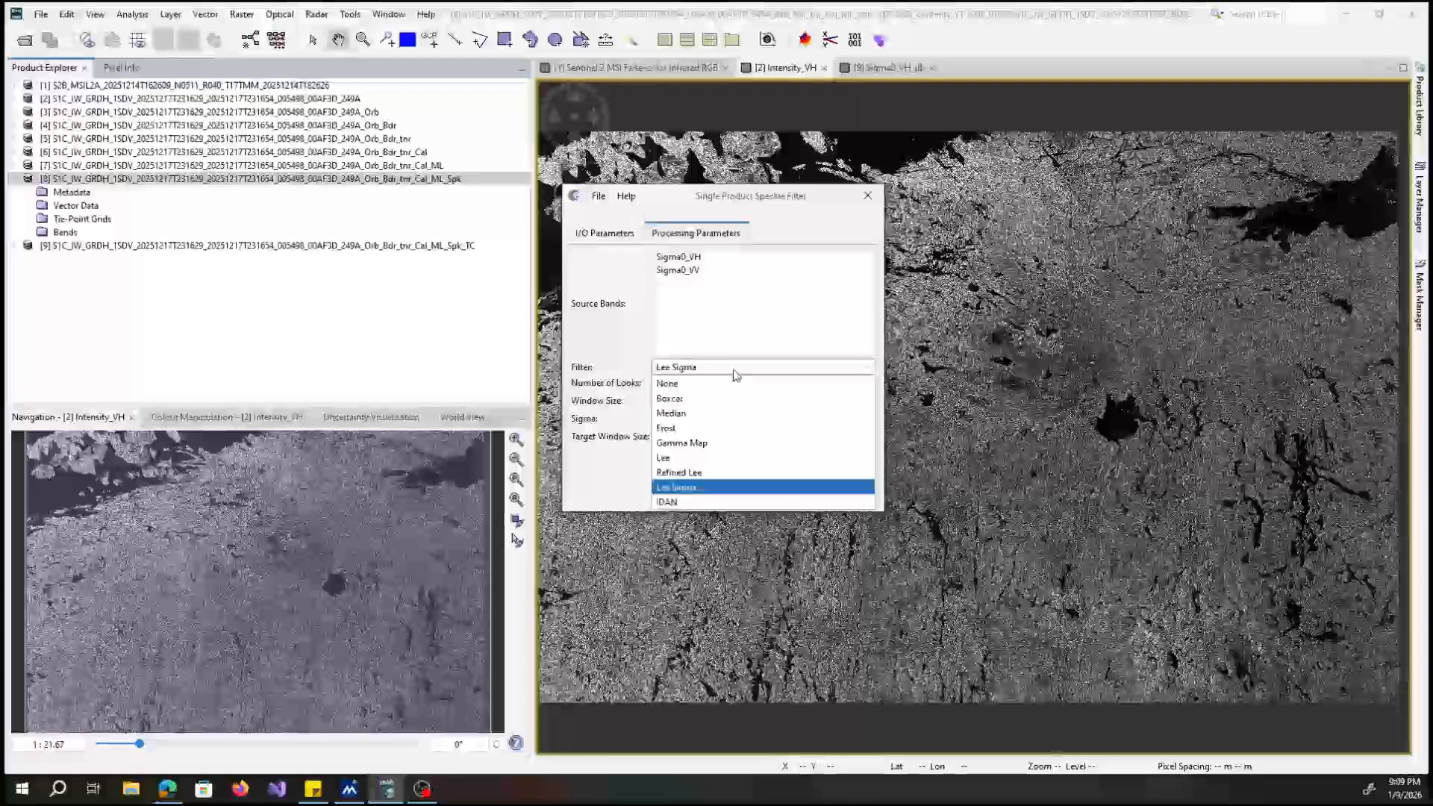
left_click(737, 375)
left_click(681, 404)
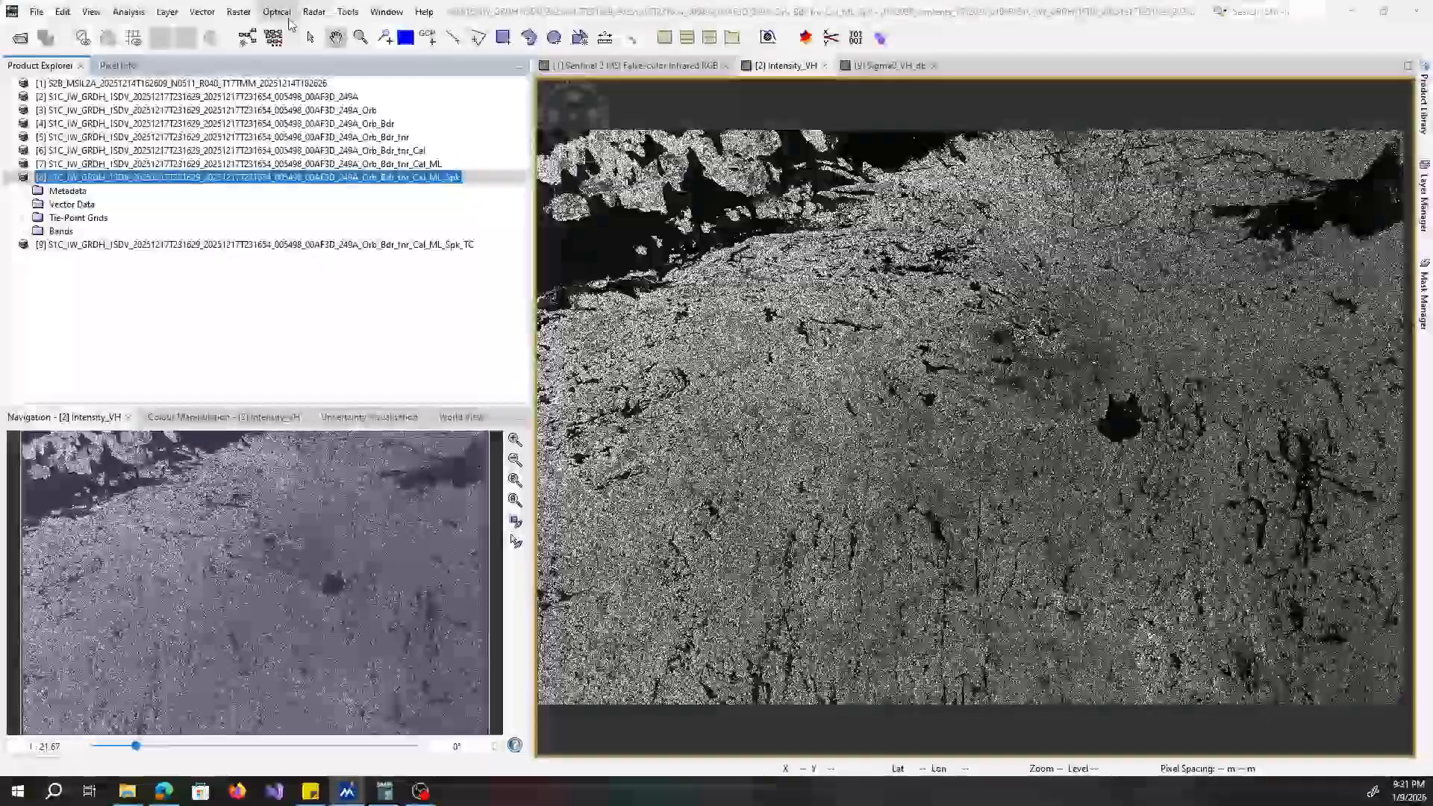
Open Single Product Speckle Filter for the product ending in _ML_Spk and bring up its processing parameters.
left_click(313, 12)
mouse_move(332, 85)
mouse_move(377, 70)
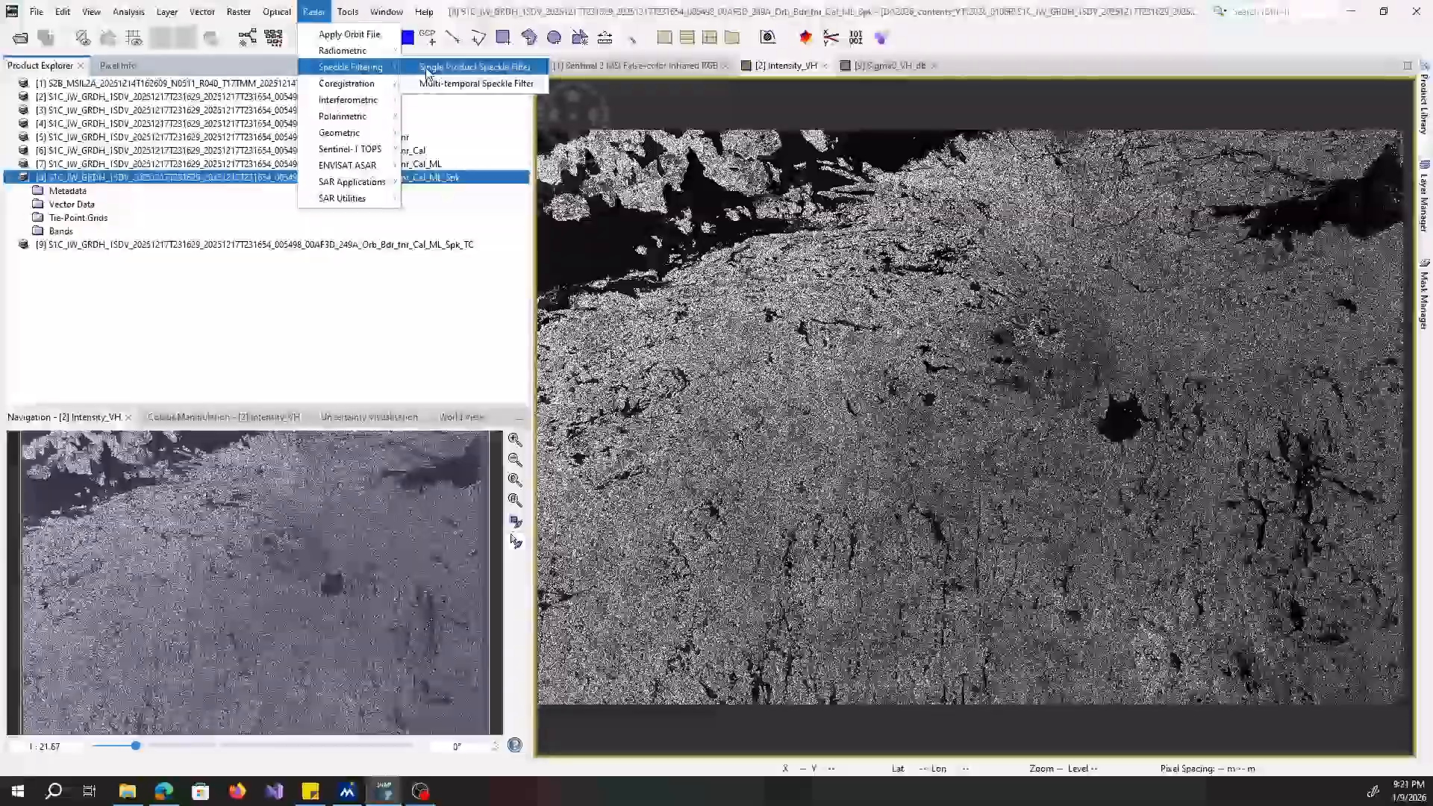
left_click(426, 71)
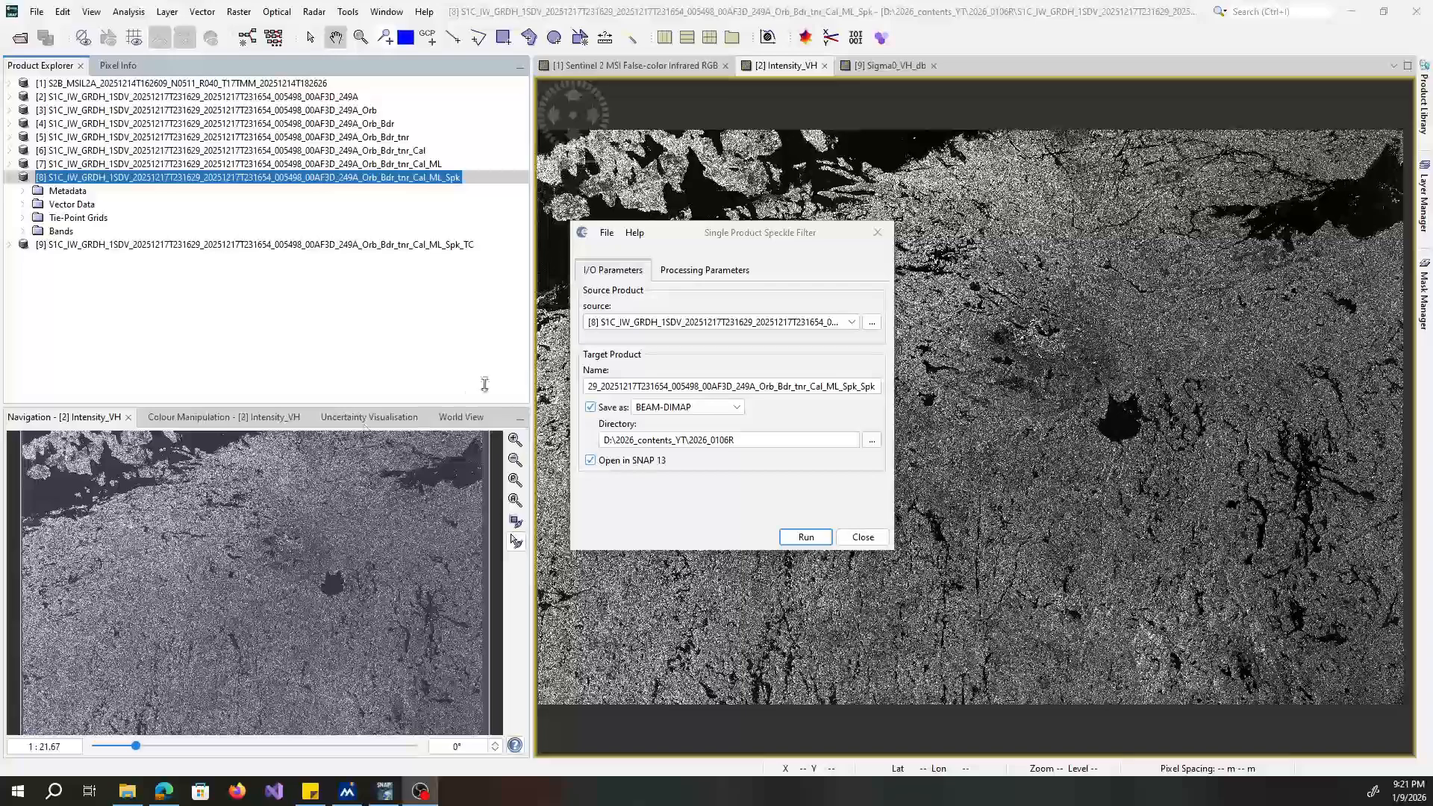
left_click(688, 276)
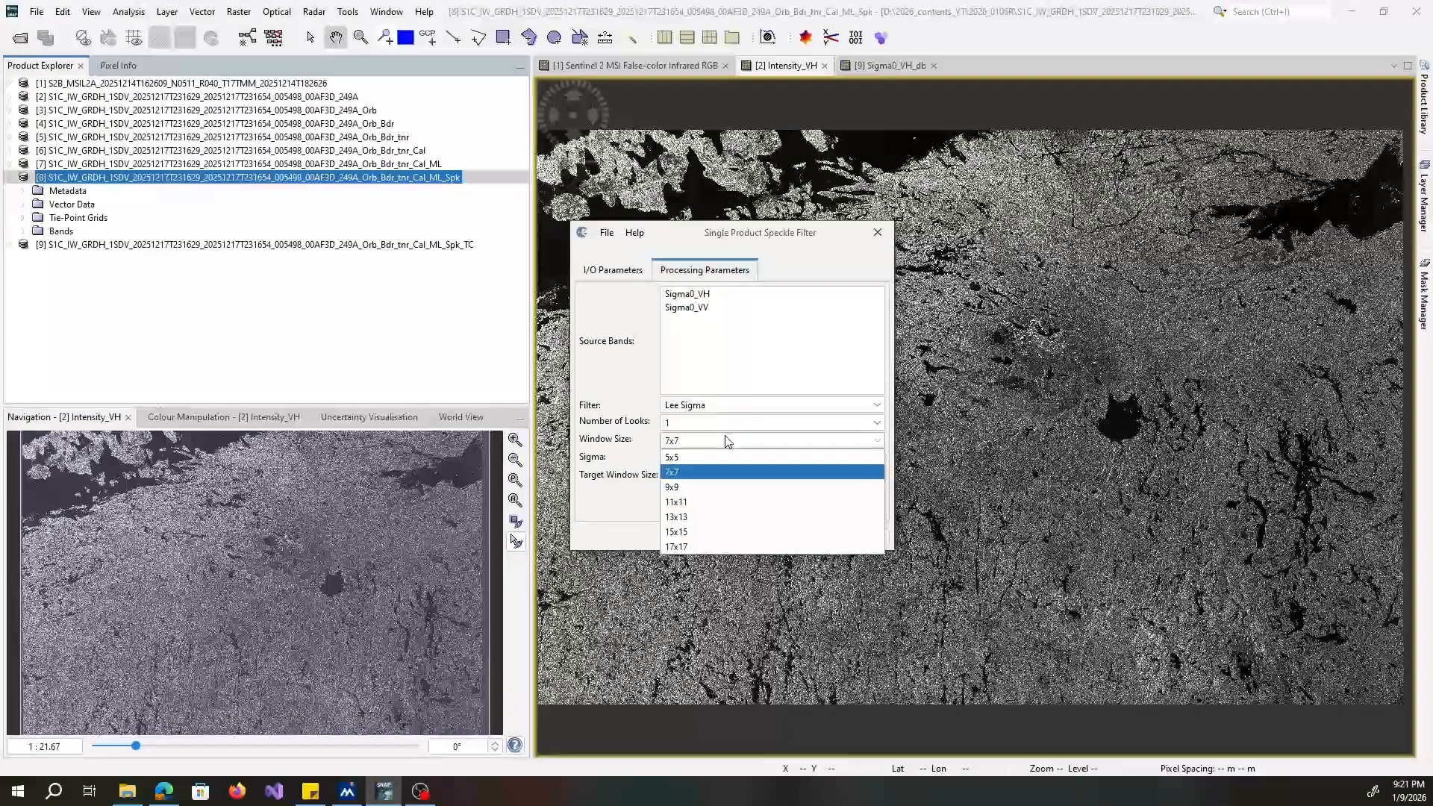
Set the speckle filter's window size to 5x5, and change the filter type to Lee.
left_click(719, 458)
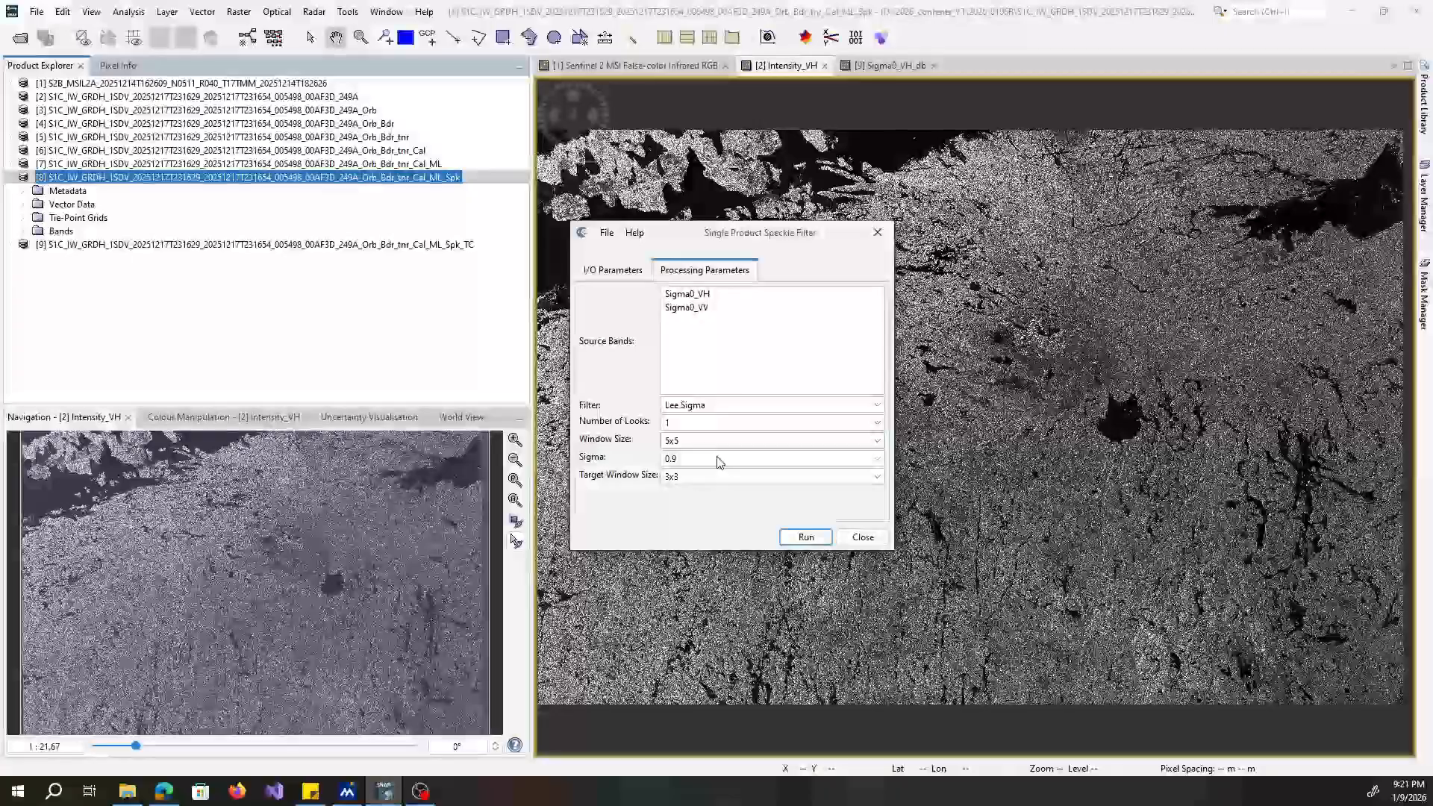
left_click(870, 401)
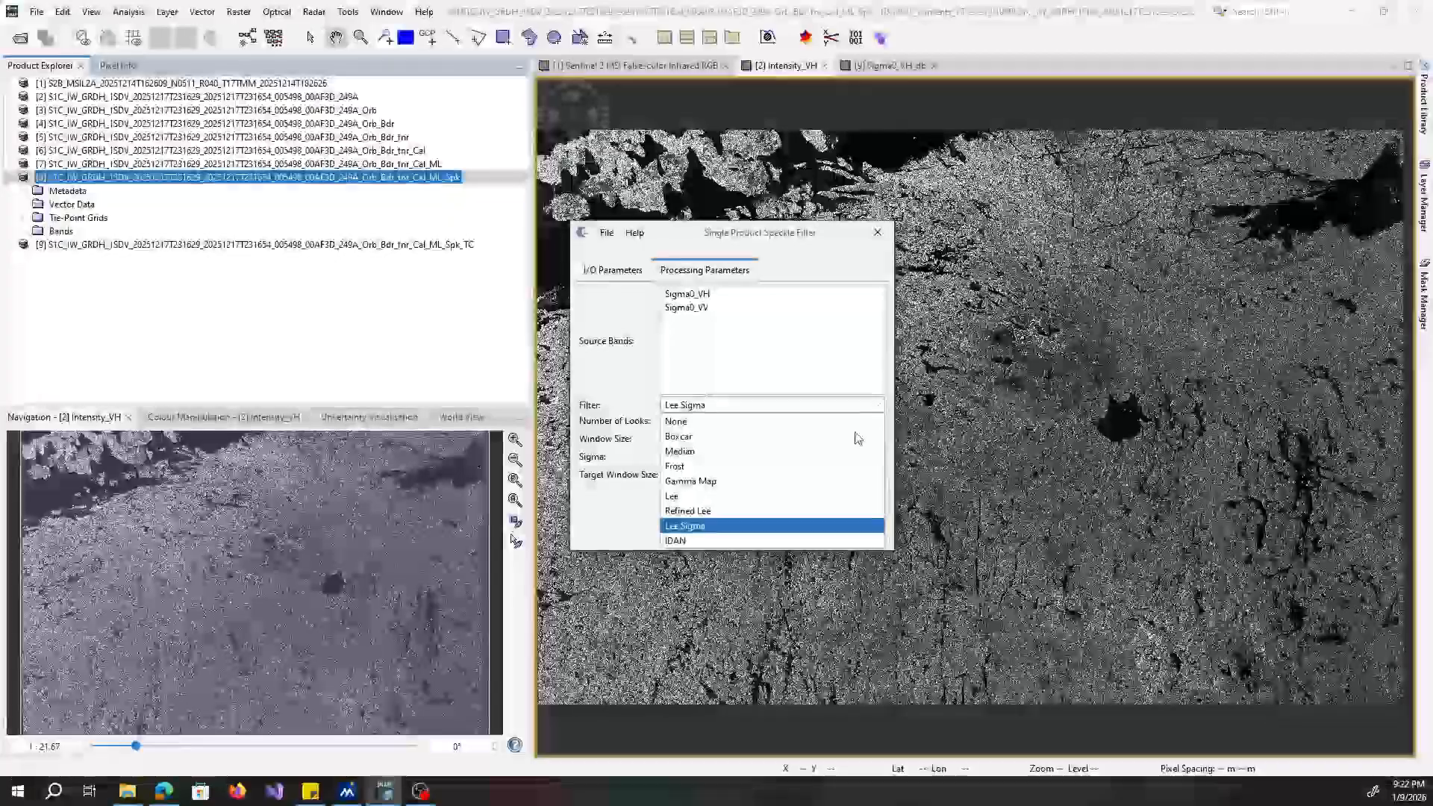
left_click(836, 496)
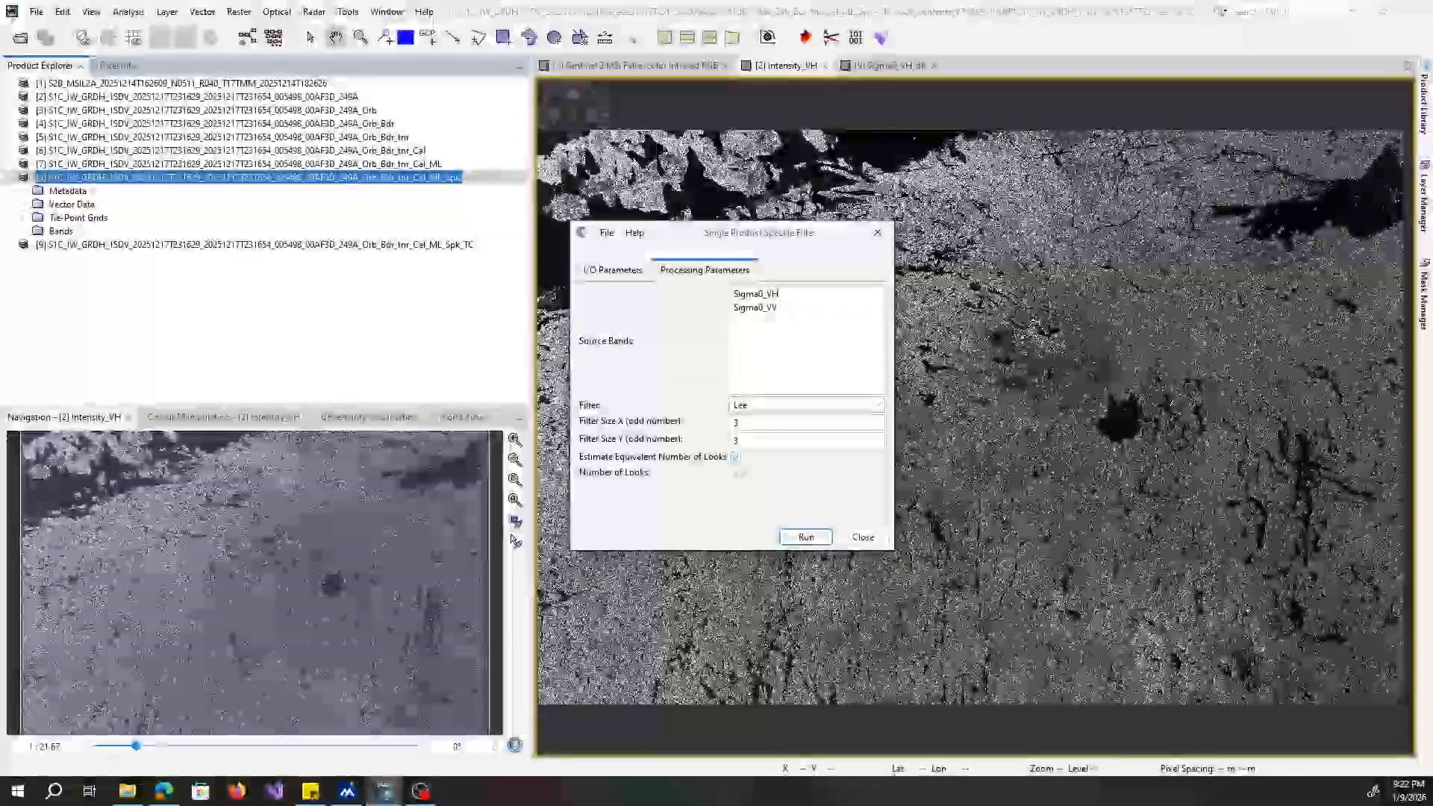
Switch to the SNAP Online Help in the browser, skim the Speckle Filter page, and return to SNAP.
key("alt+Tab")
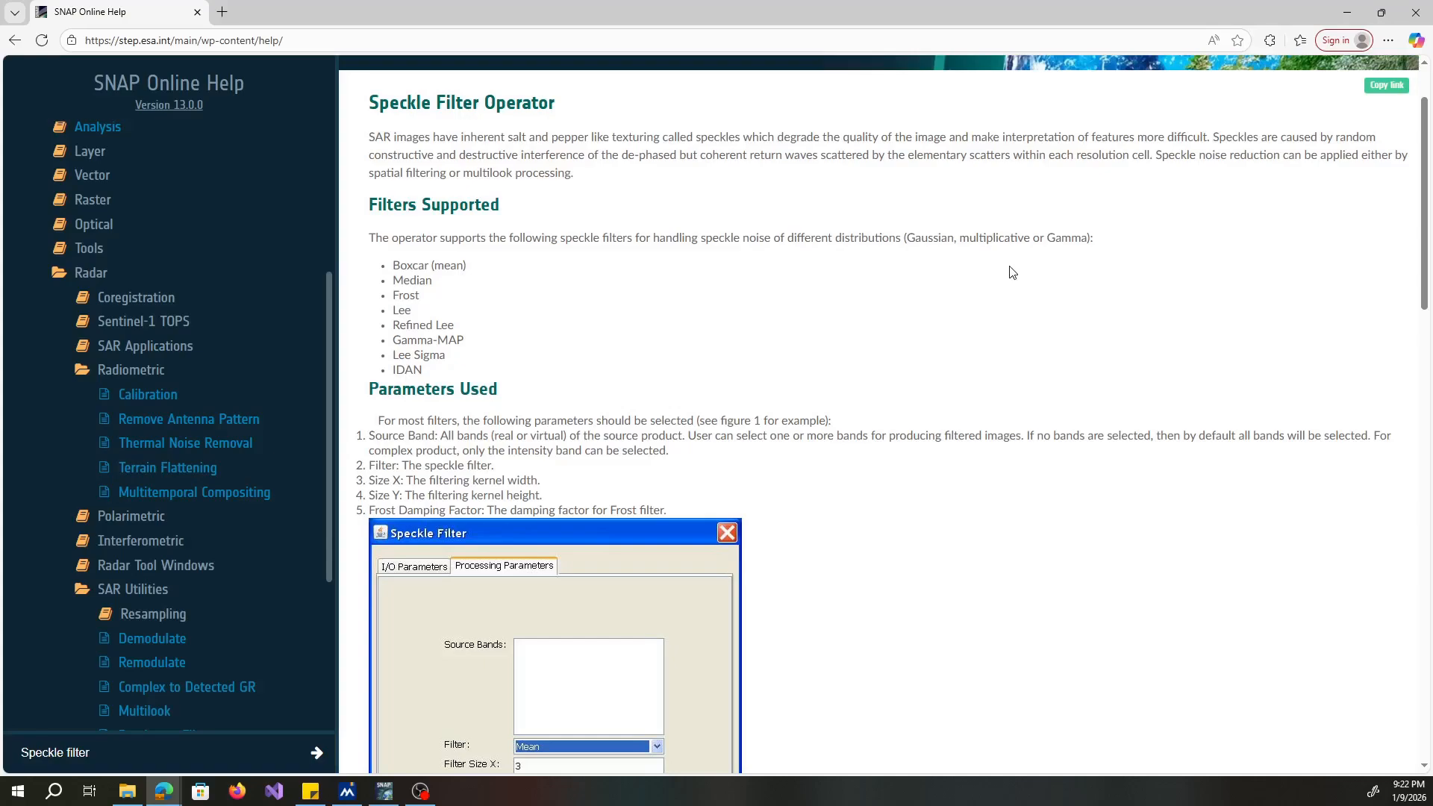
left_click_drag(1424, 142, 1430, 534)
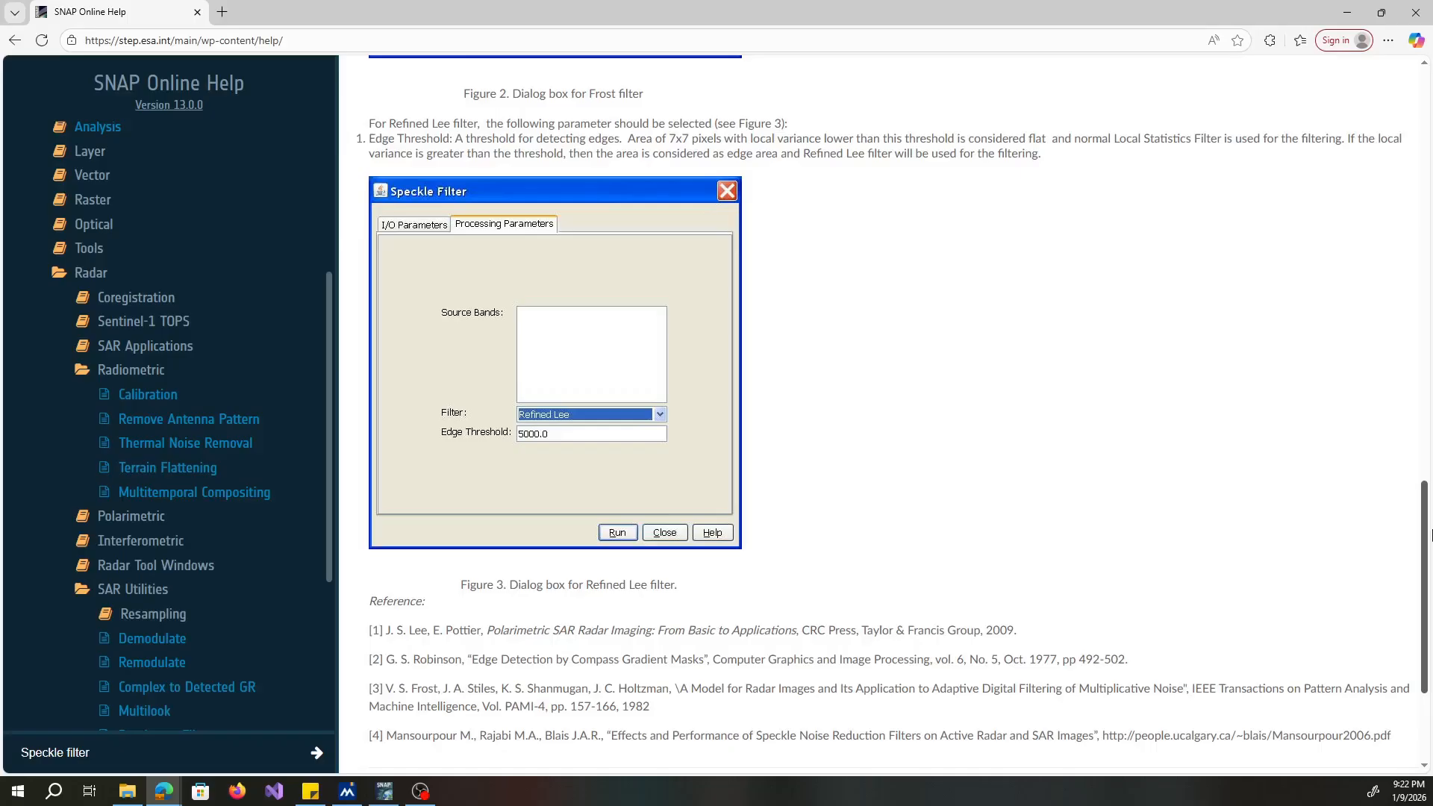
left_click_drag(1432, 536, 1428, 104)
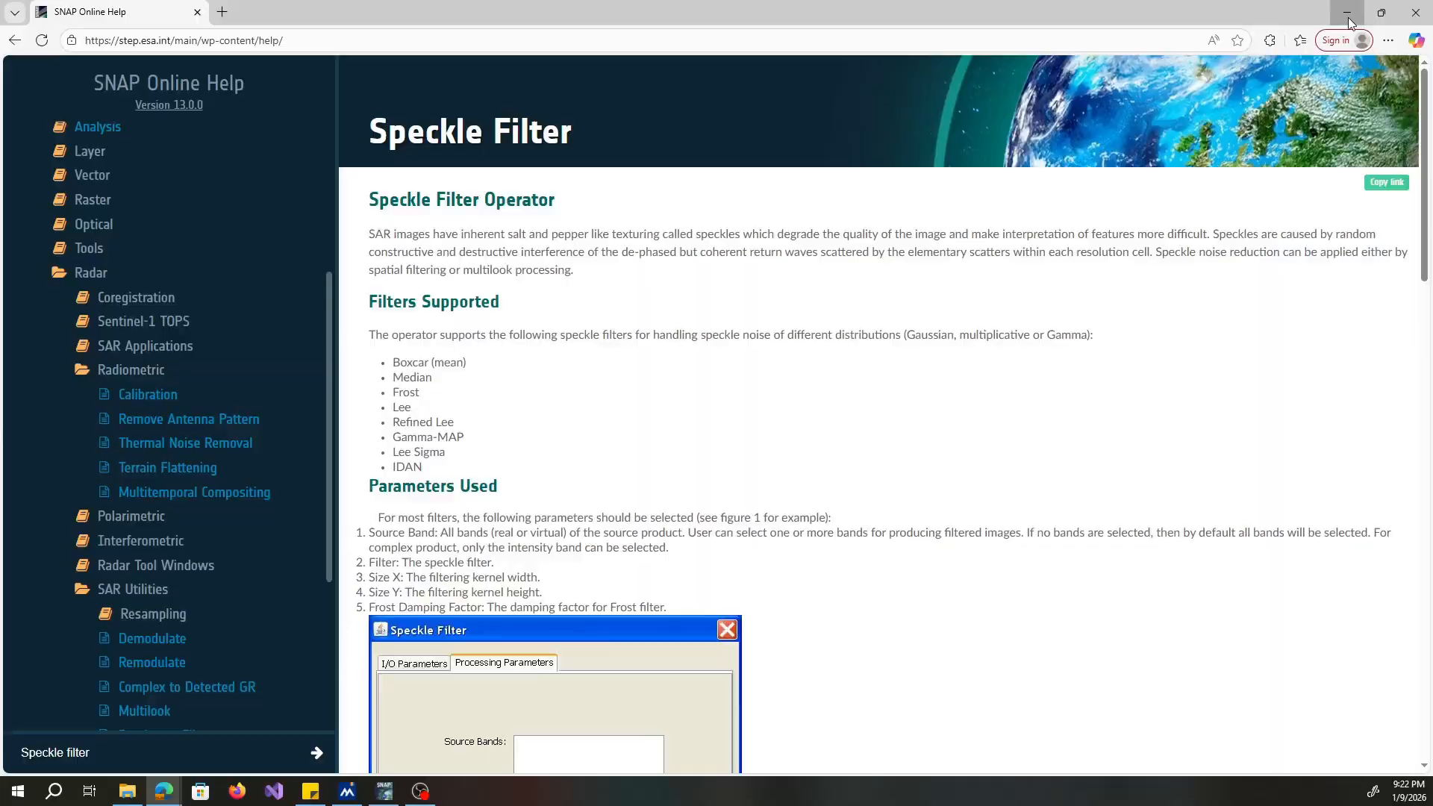
left_click(1348, 14)
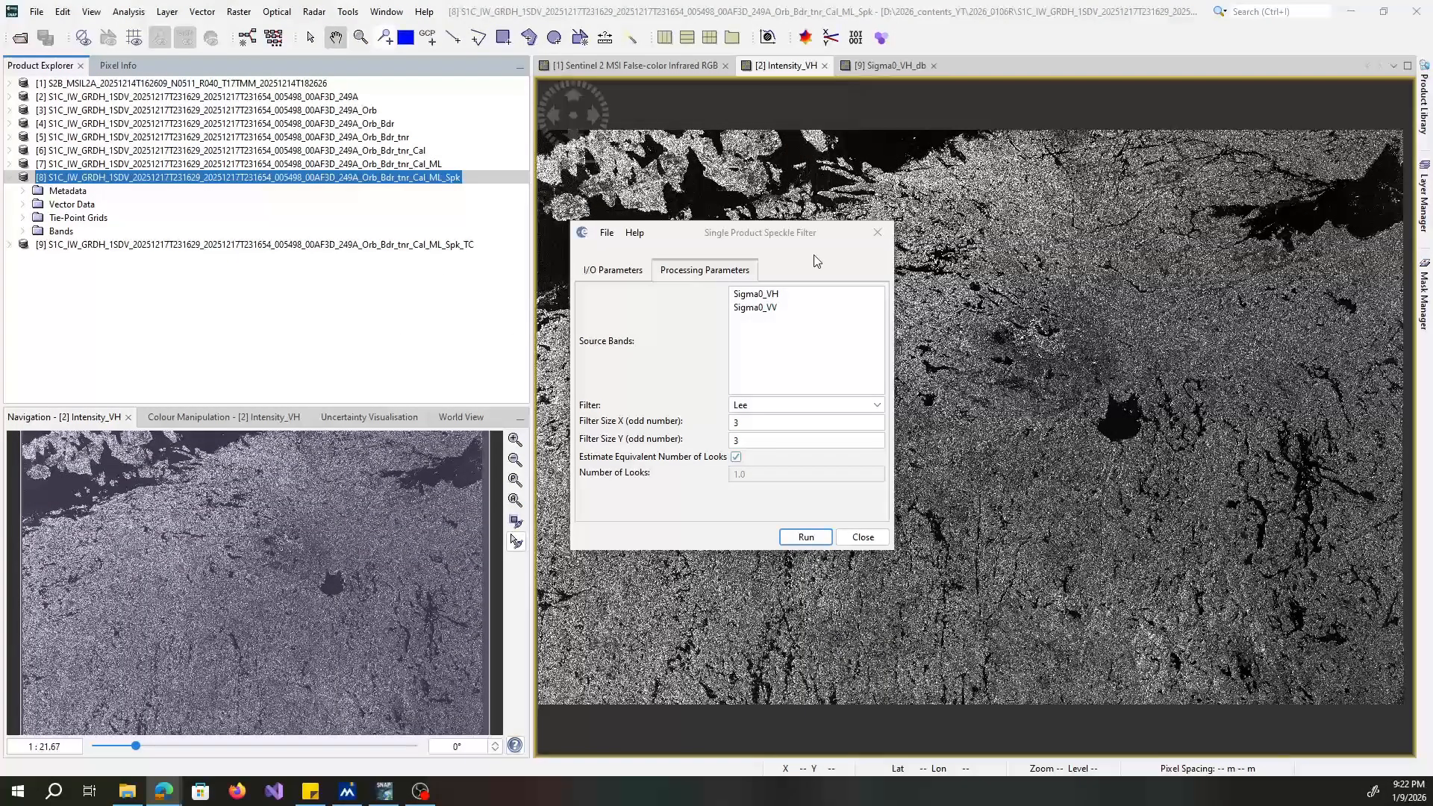
Select Refined Lee as the filter to compare its parameters, and switch back to Lee.
left_click(877, 406)
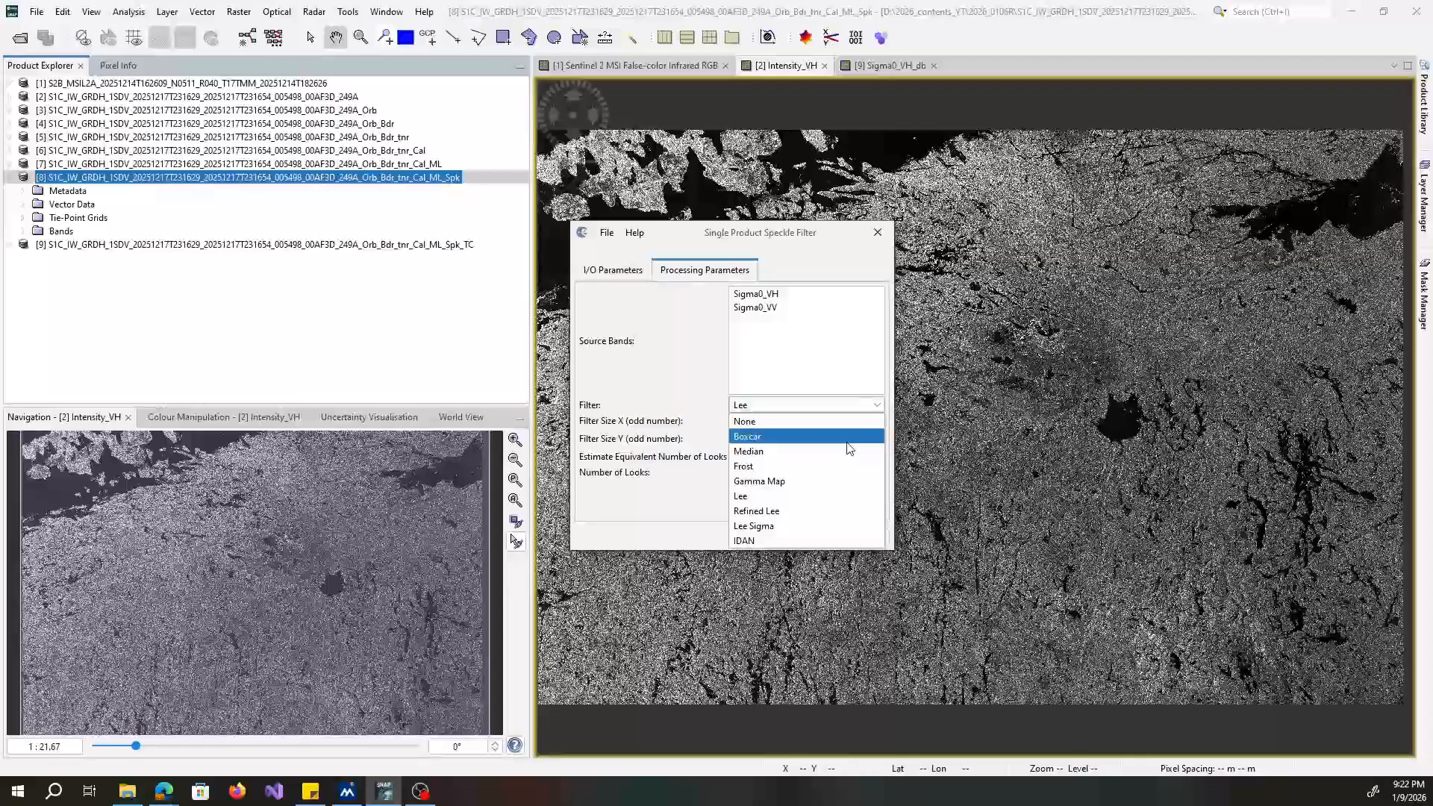
left_click(838, 512)
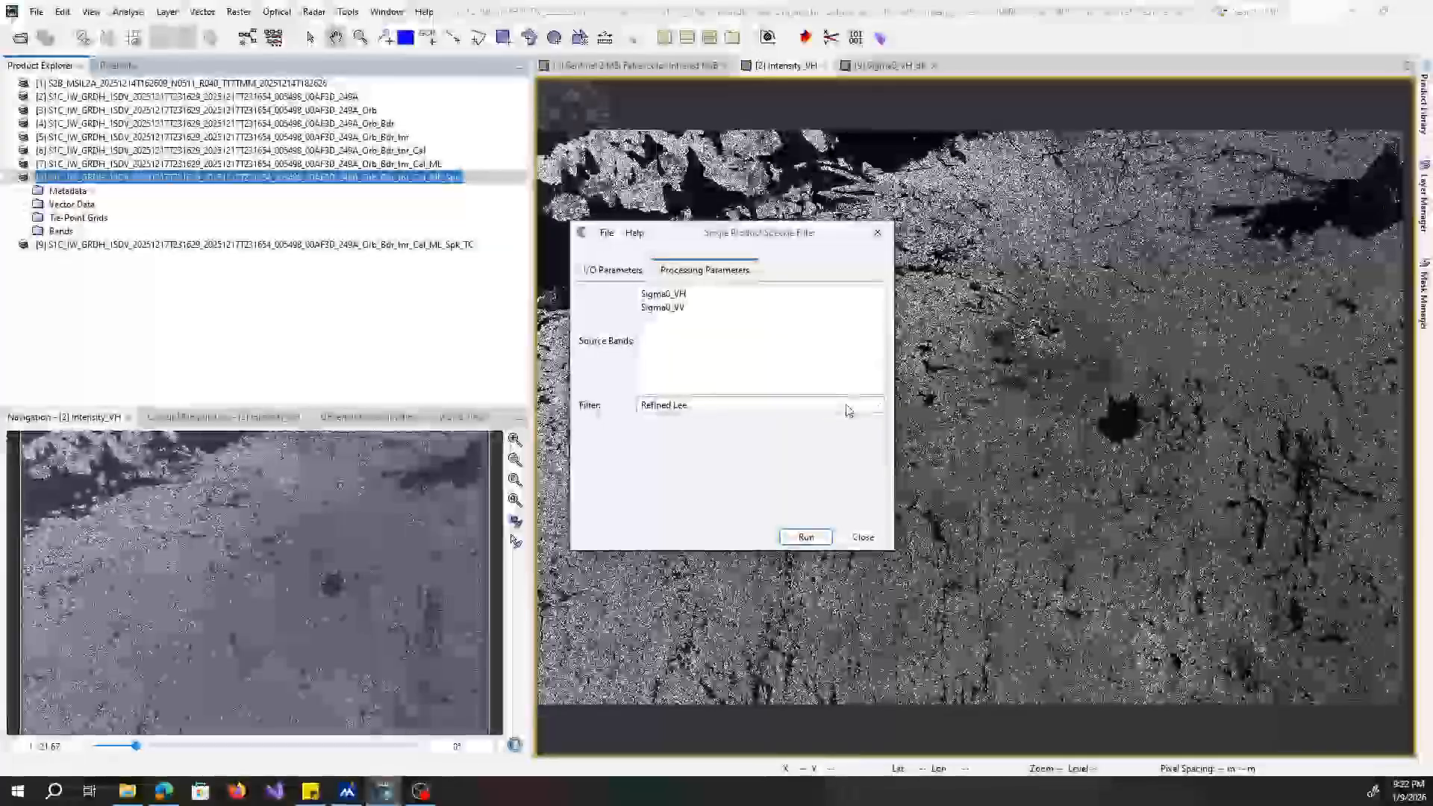
left_click(849, 409)
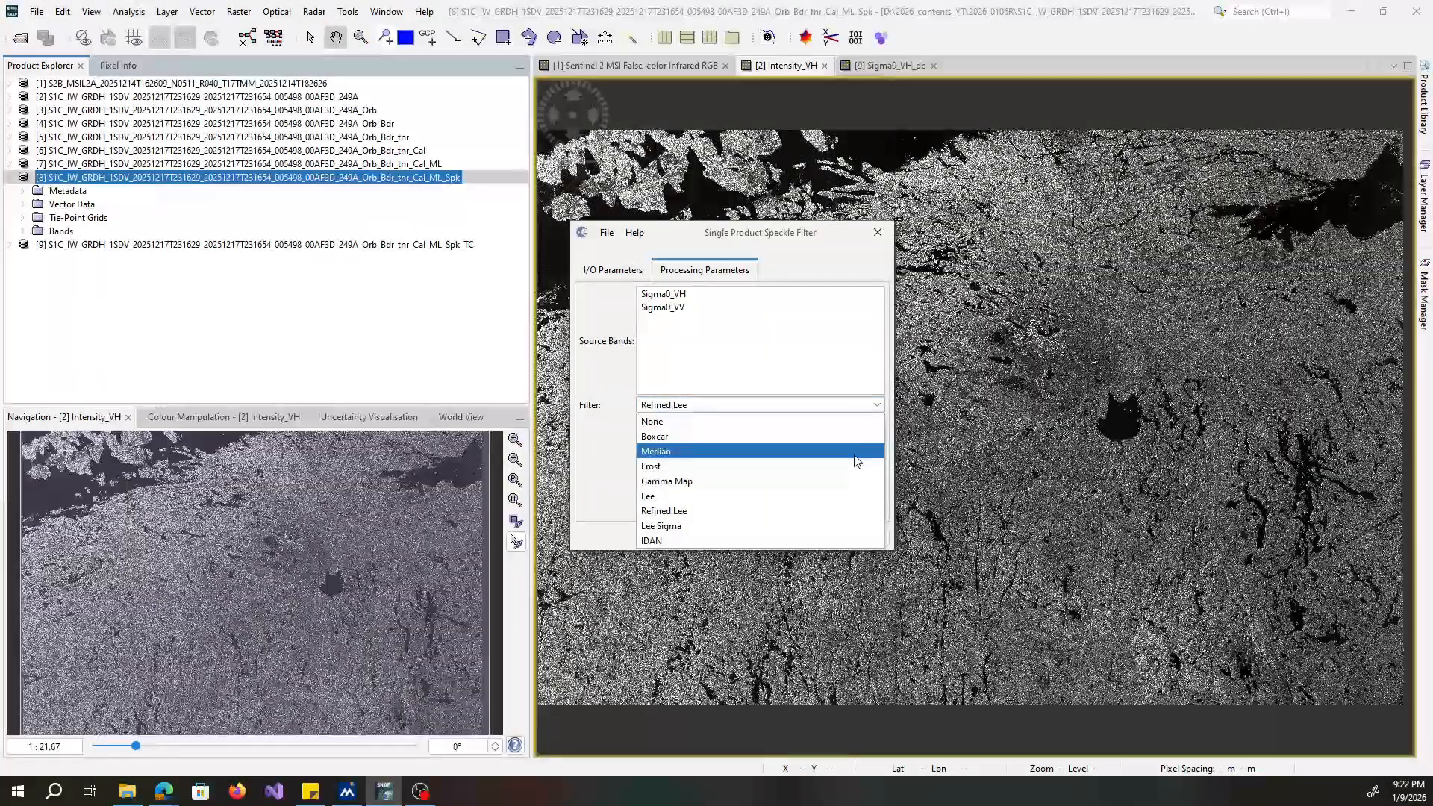
left_click(847, 504)
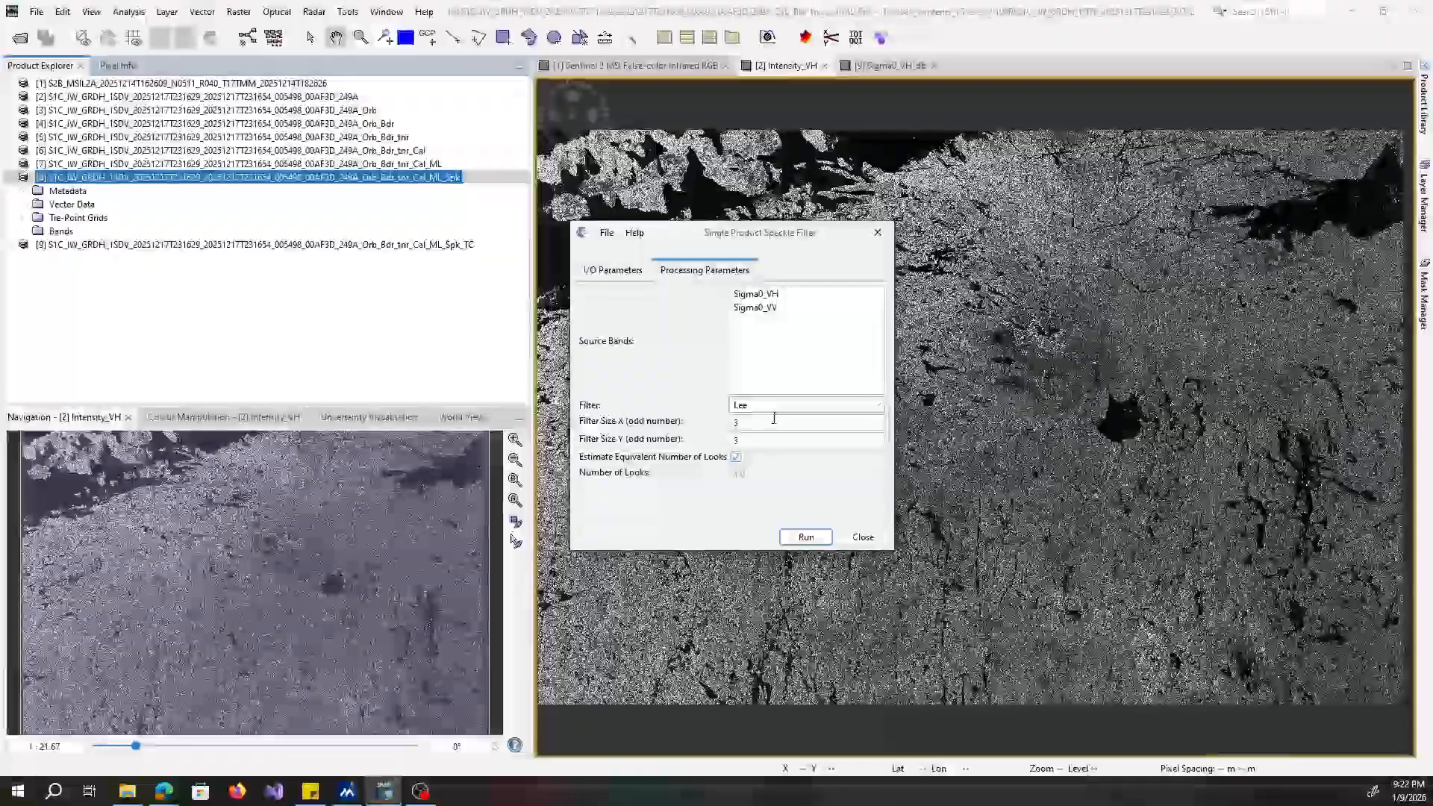
Set the Lee filter's X and Y sizes to 5 and close the speckle filter without running it.
left_click(774, 420)
key("BackSpace")
type("5")
left_click(772, 440)
key("BackSpace")
type("5")
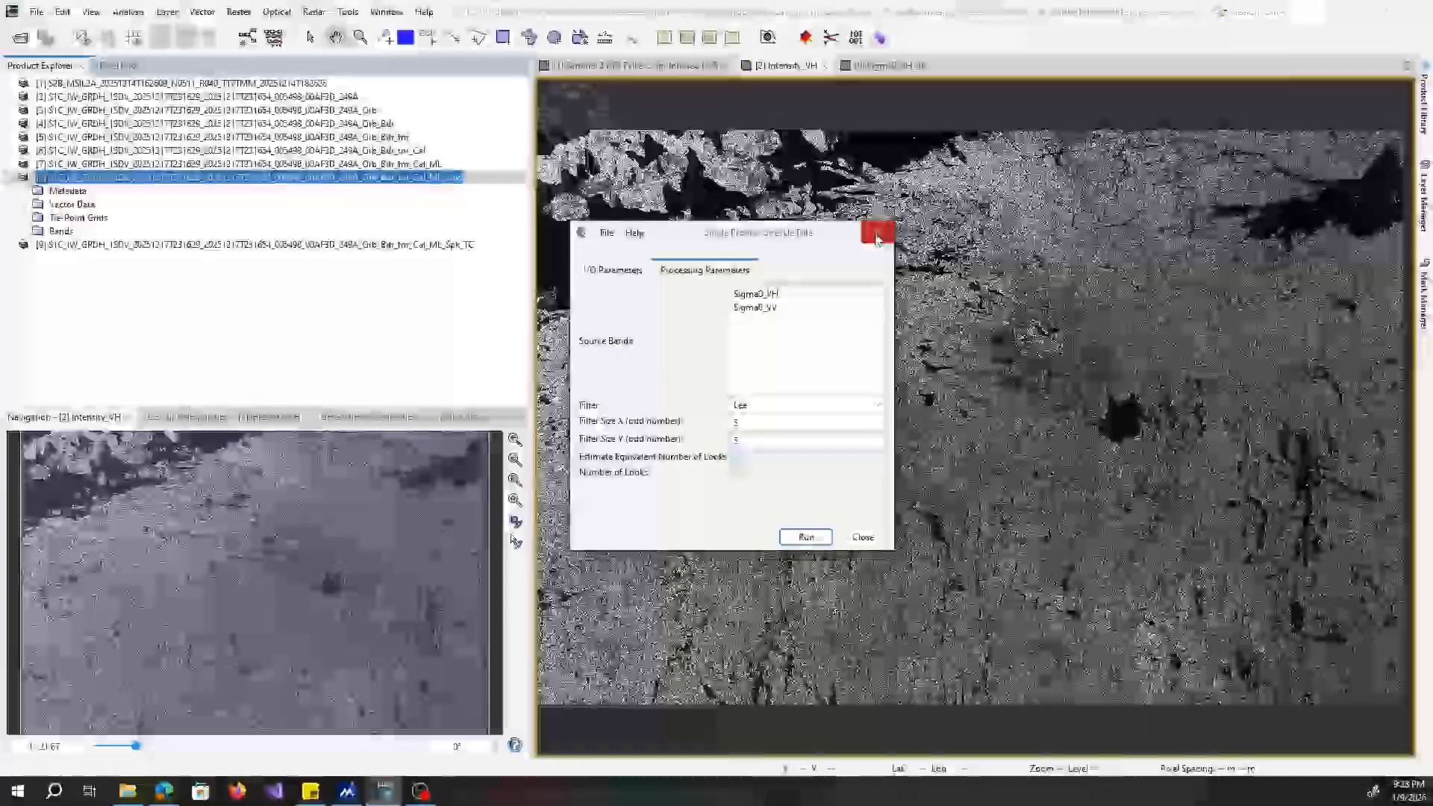
left_click(877, 232)
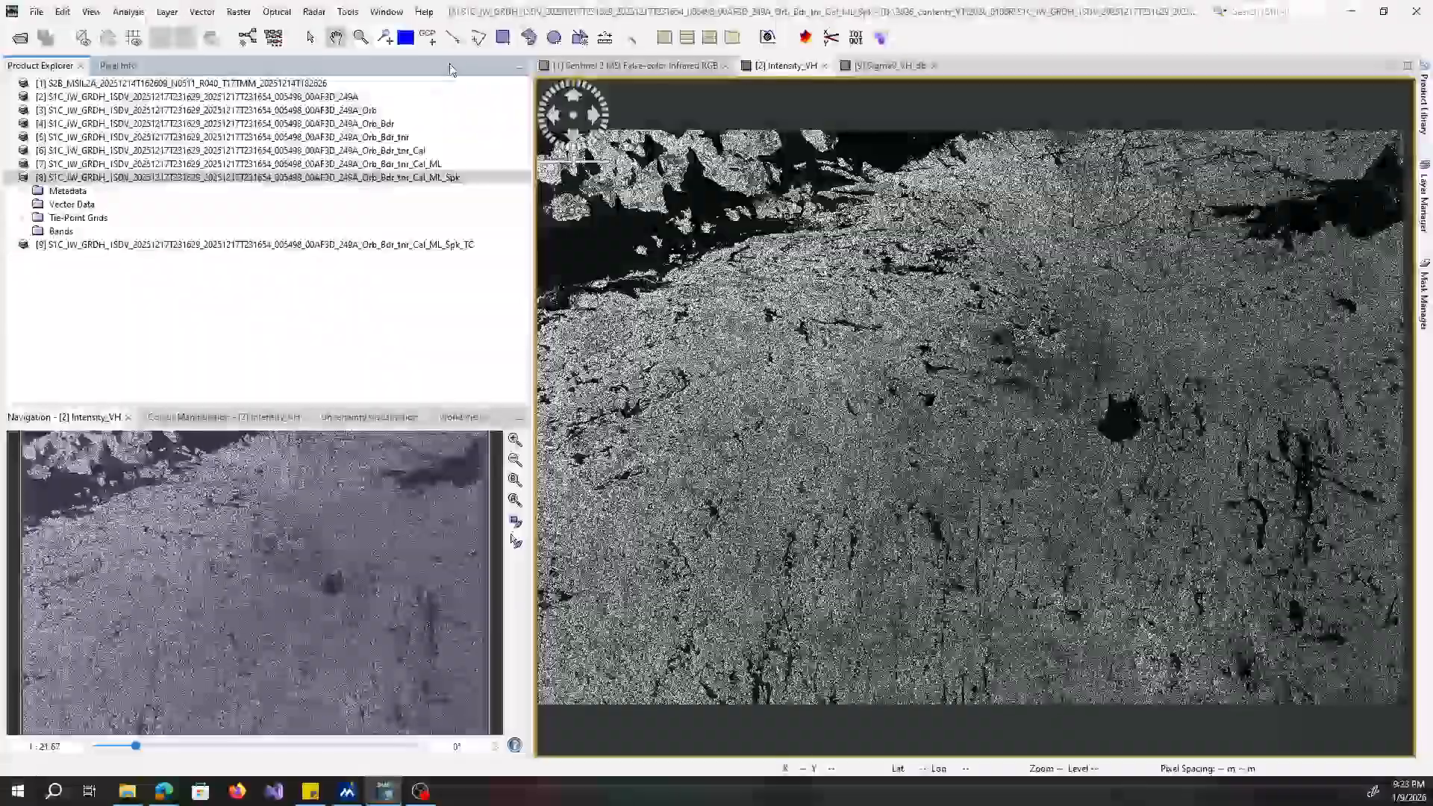
Open Multi-temporal Speckle Filter, review its filter and window size options, and close it without running.
left_click(313, 12)
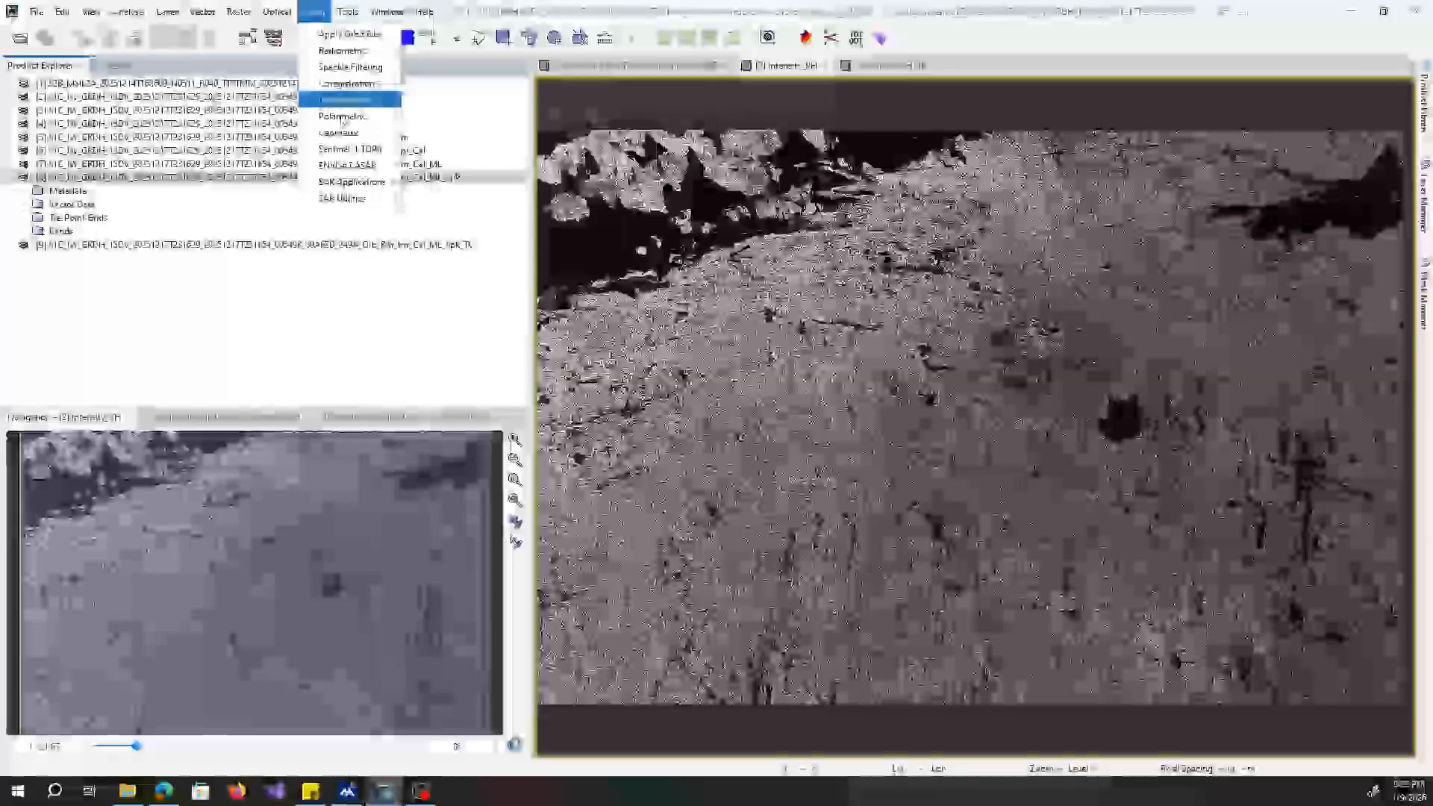
mouse_move(383, 71)
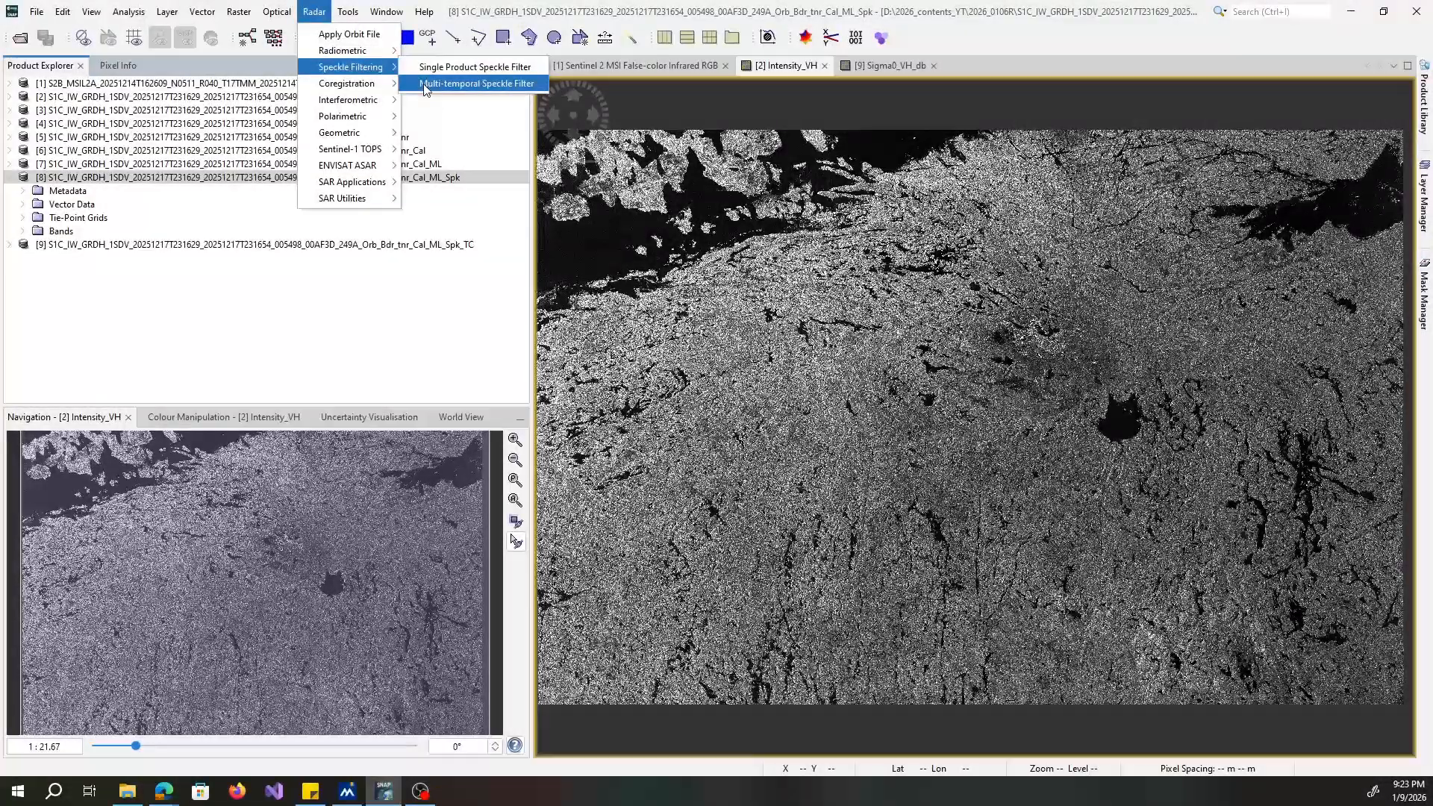
left_click(426, 84)
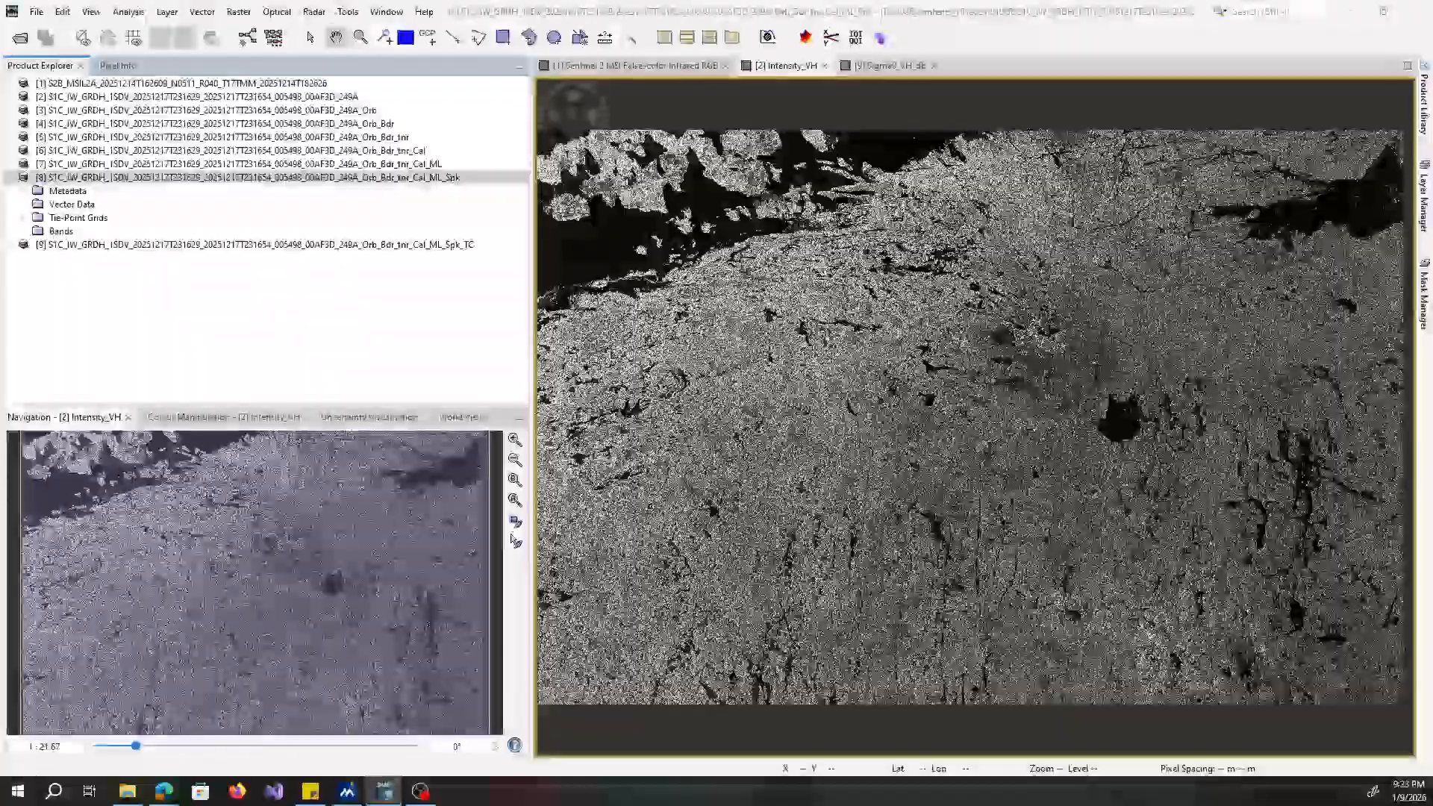
left_click_drag(536, 288, 671, 214)
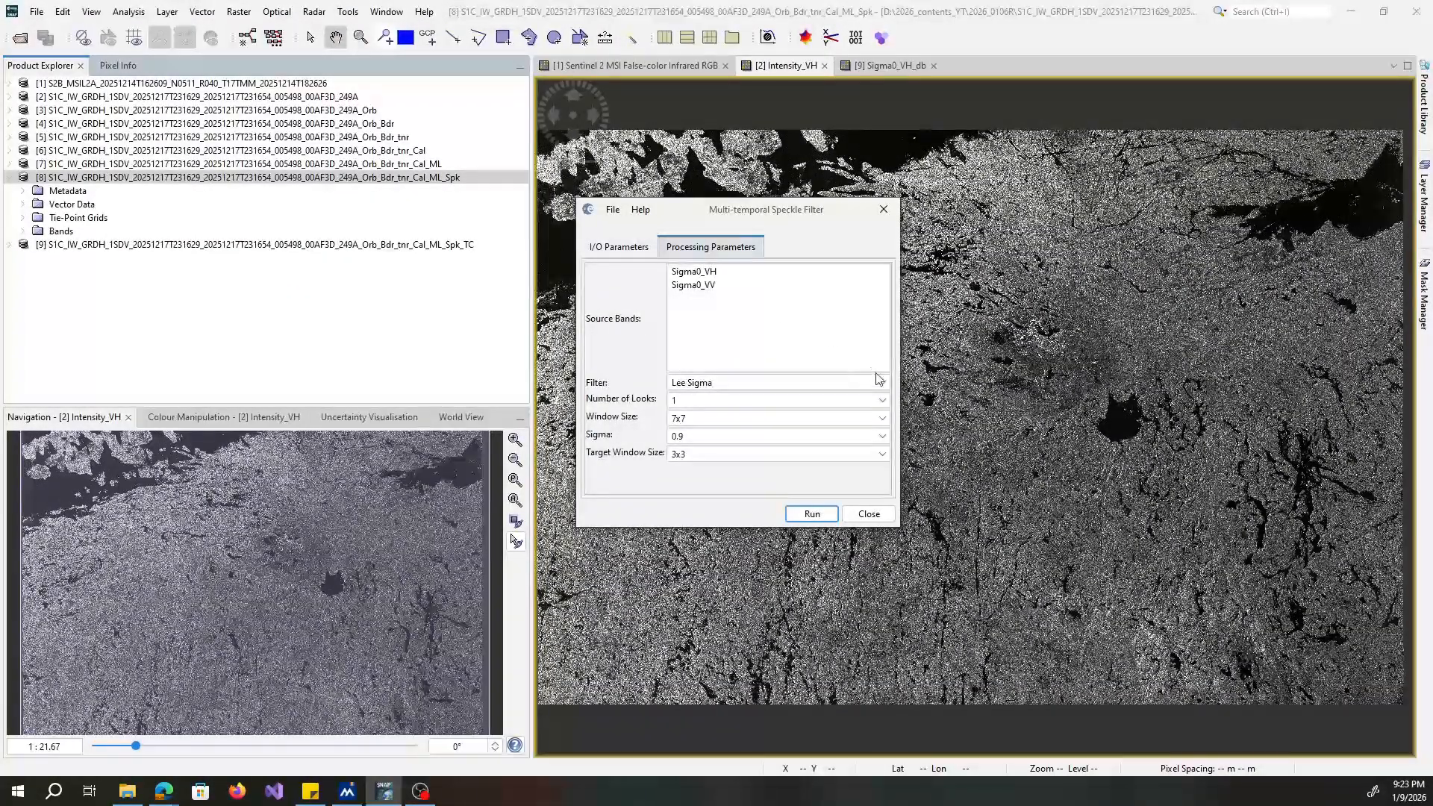
left_click(884, 385)
left_click(884, 385)
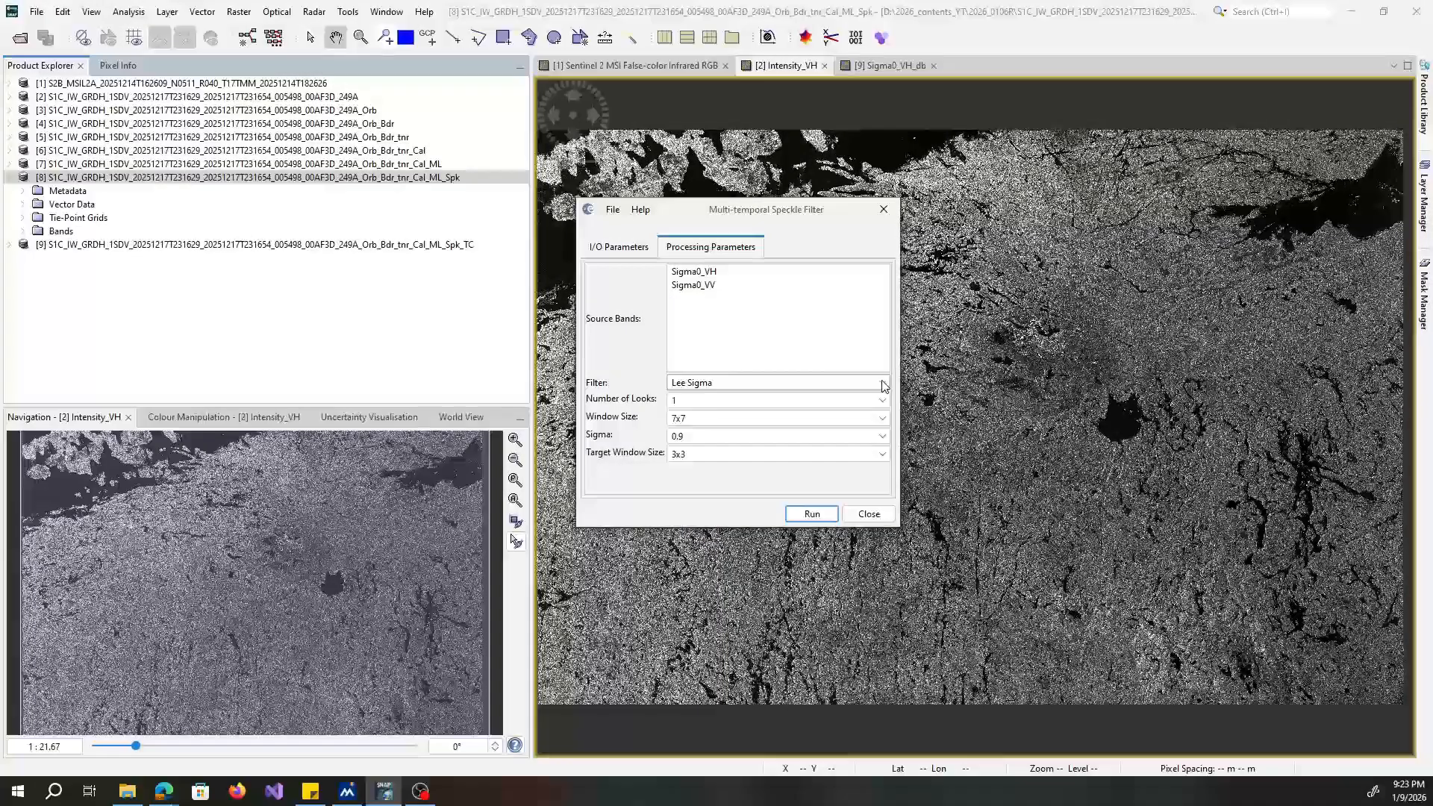
left_click(882, 418)
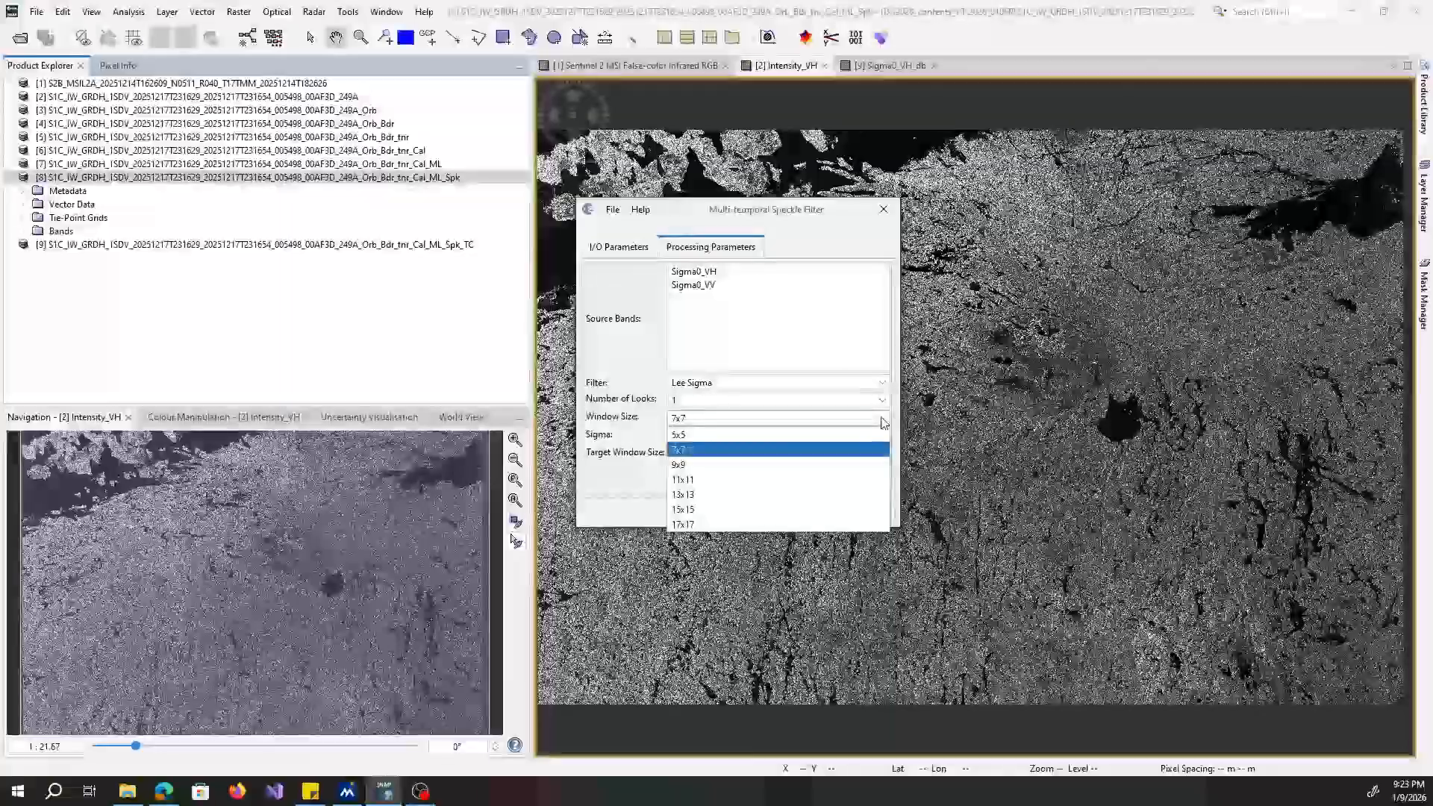
left_click(885, 209)
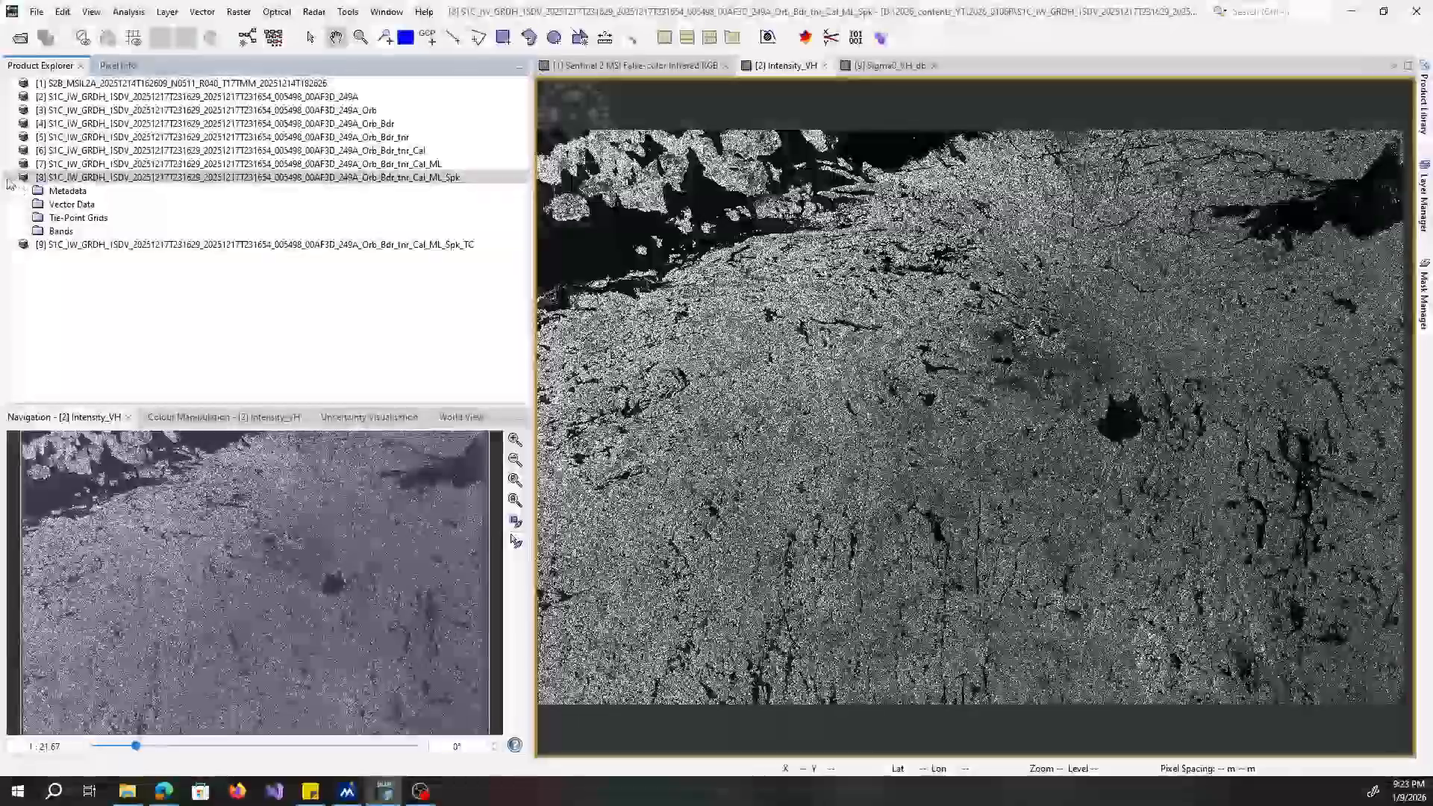
Collapse the product ending in _ML_Spk, and expand and select the one ending in _Spk_TC.
left_click(9, 178)
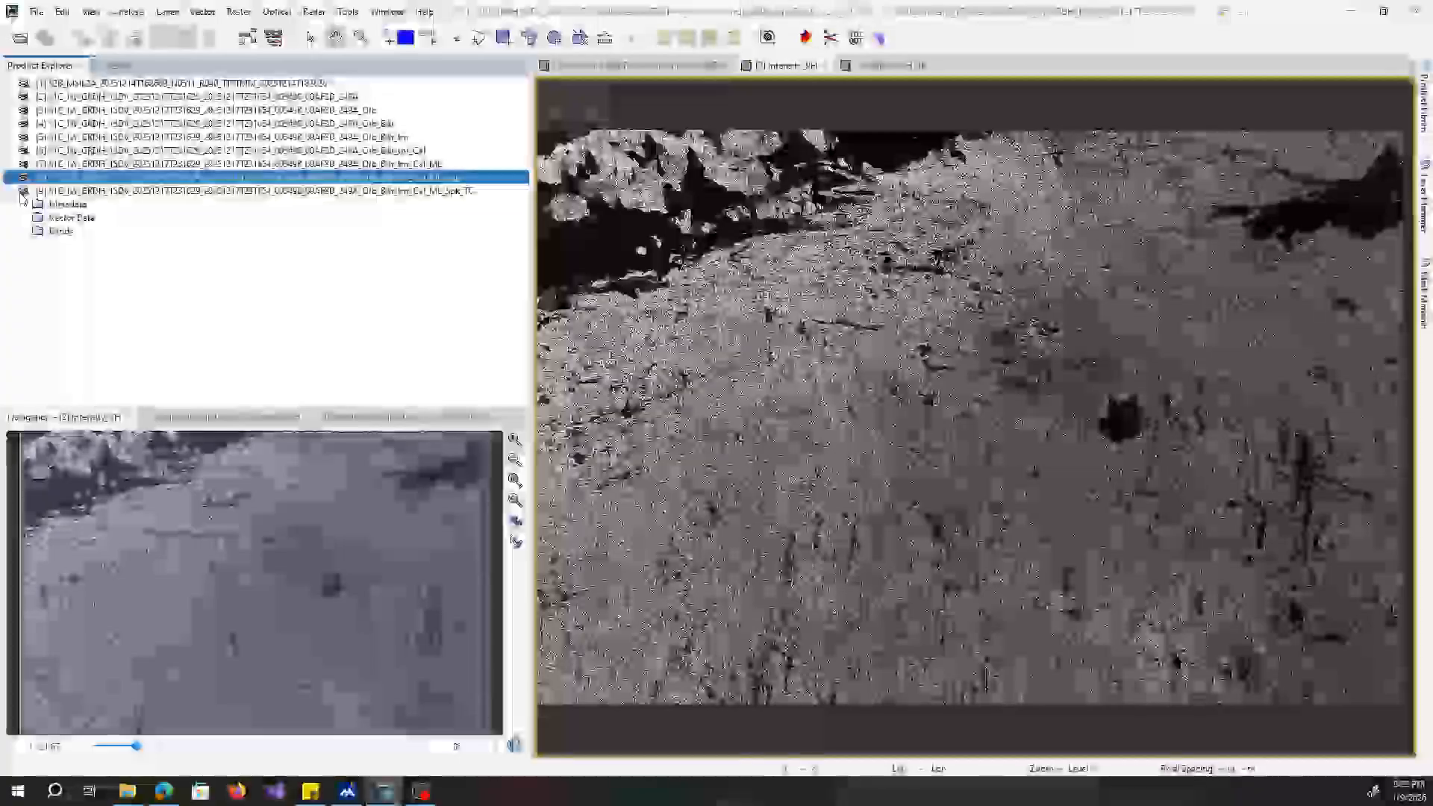
left_click(13, 193)
left_click(43, 193)
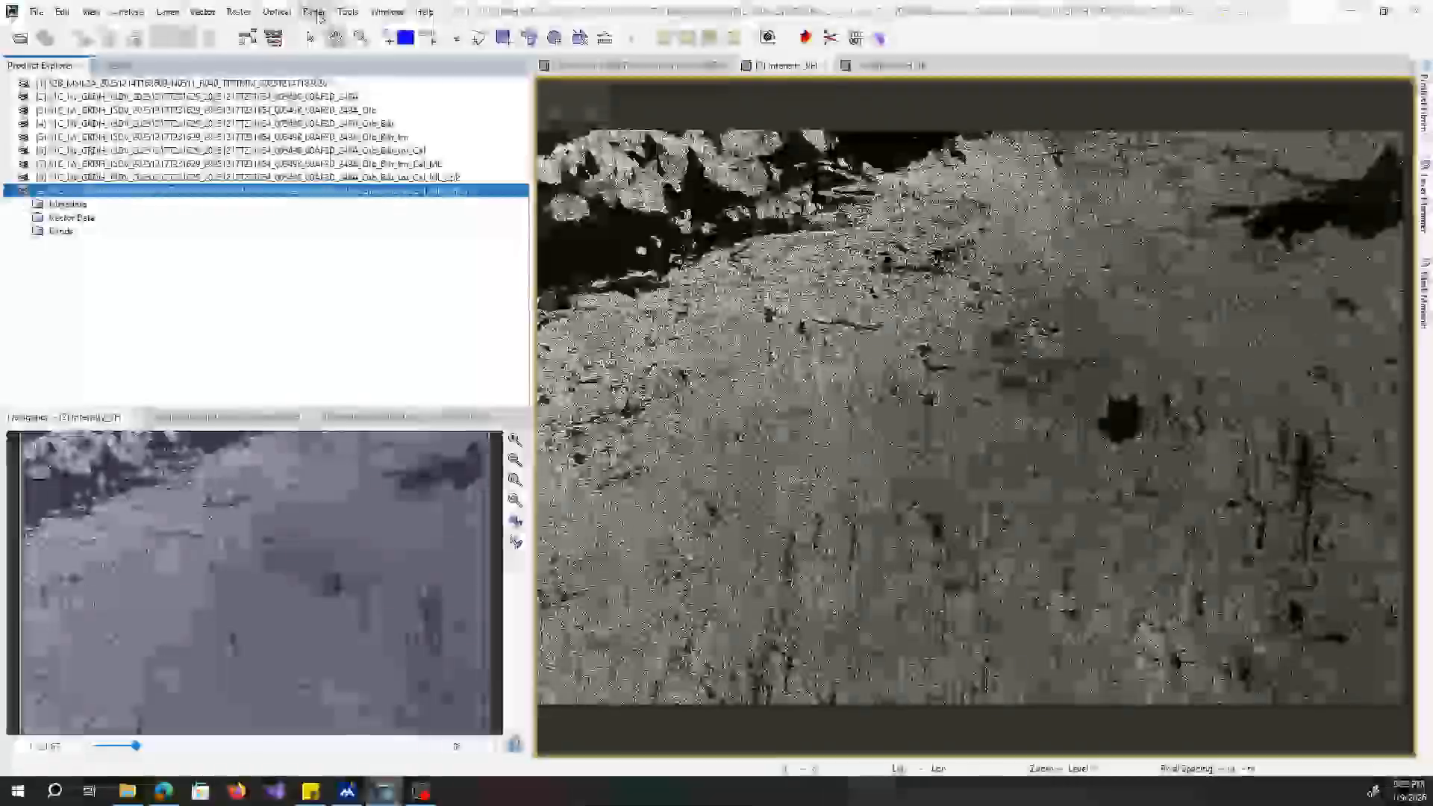
Open Range Doppler Terrain Correction for the product ending in _Spk_TC.
left_click(314, 11)
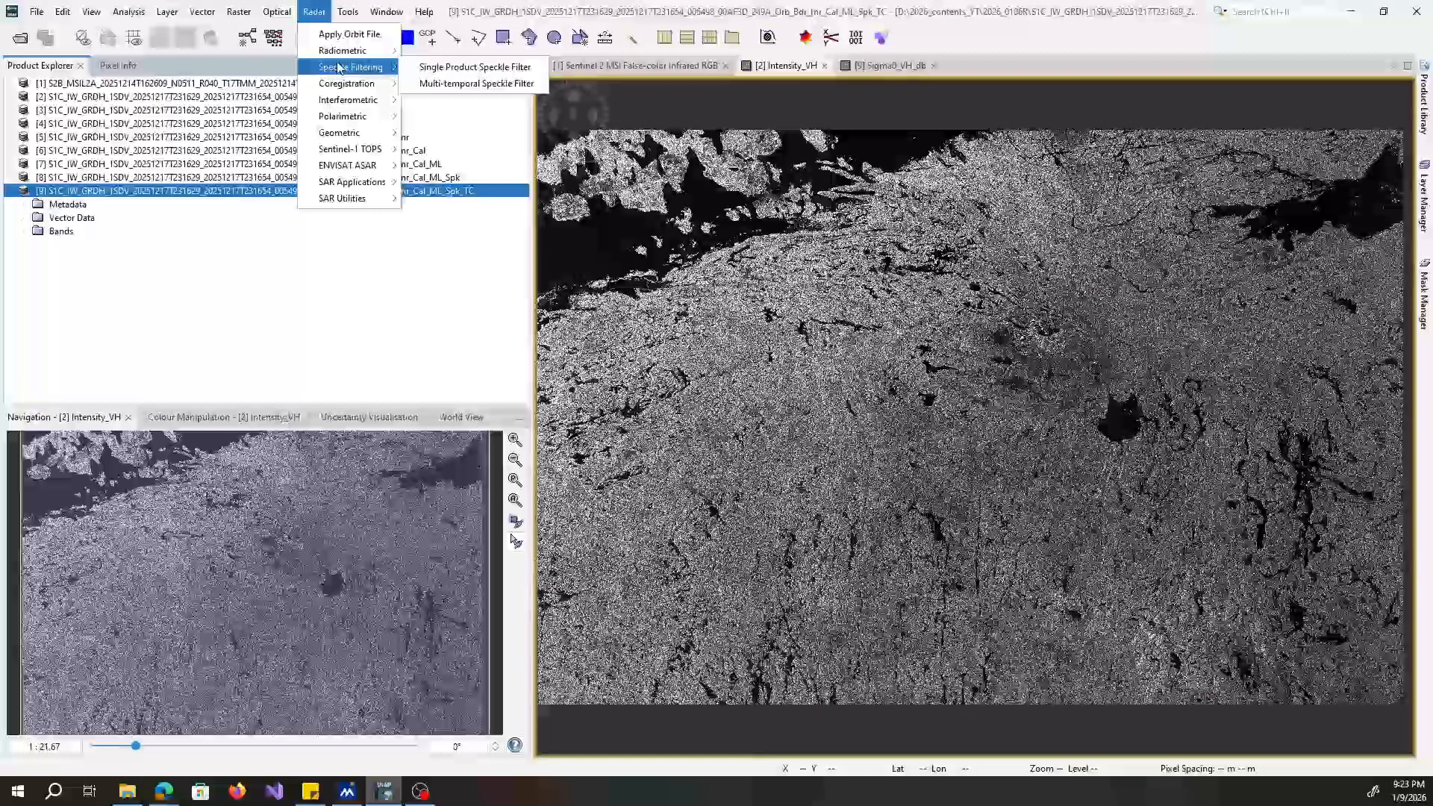
mouse_move(355, 104)
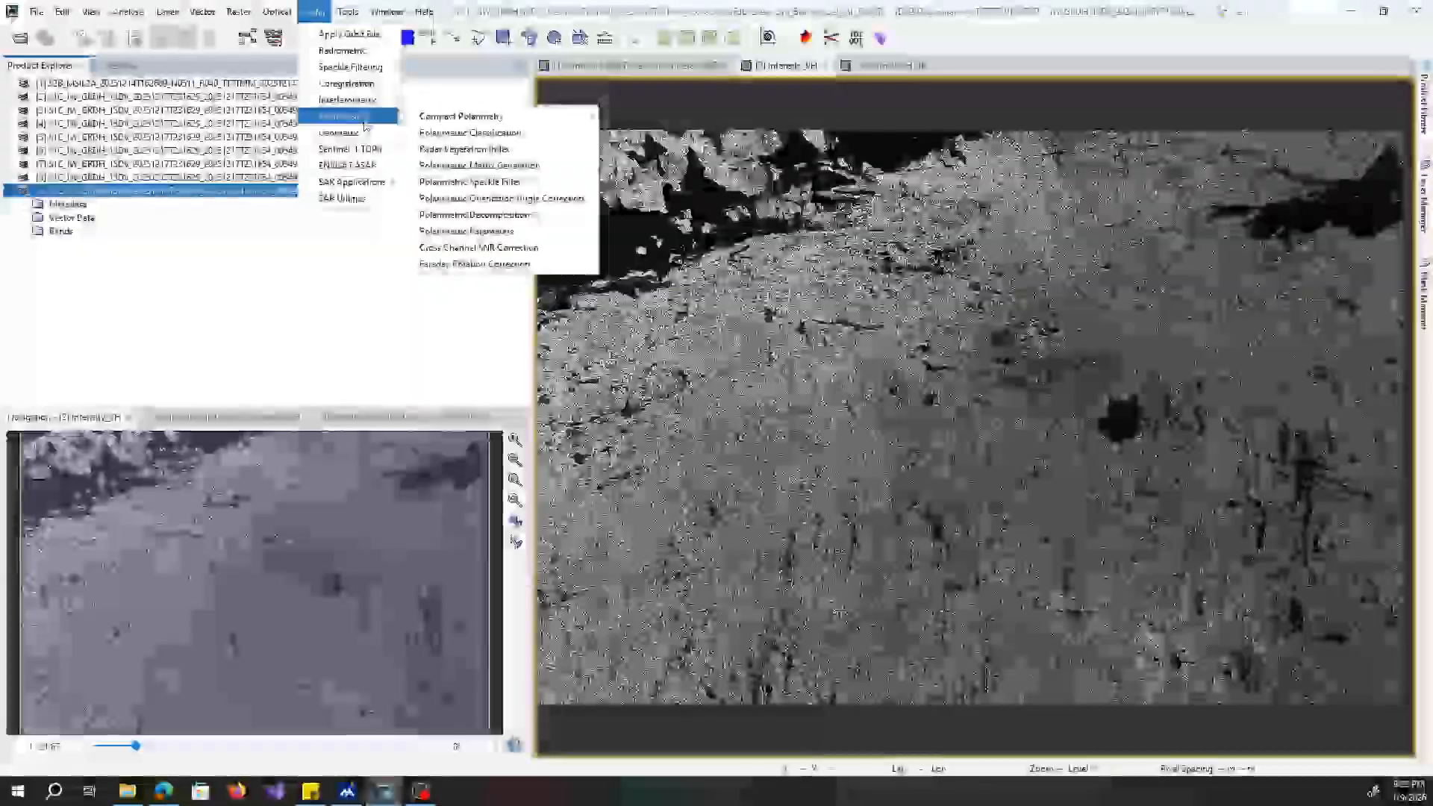
mouse_move(373, 136)
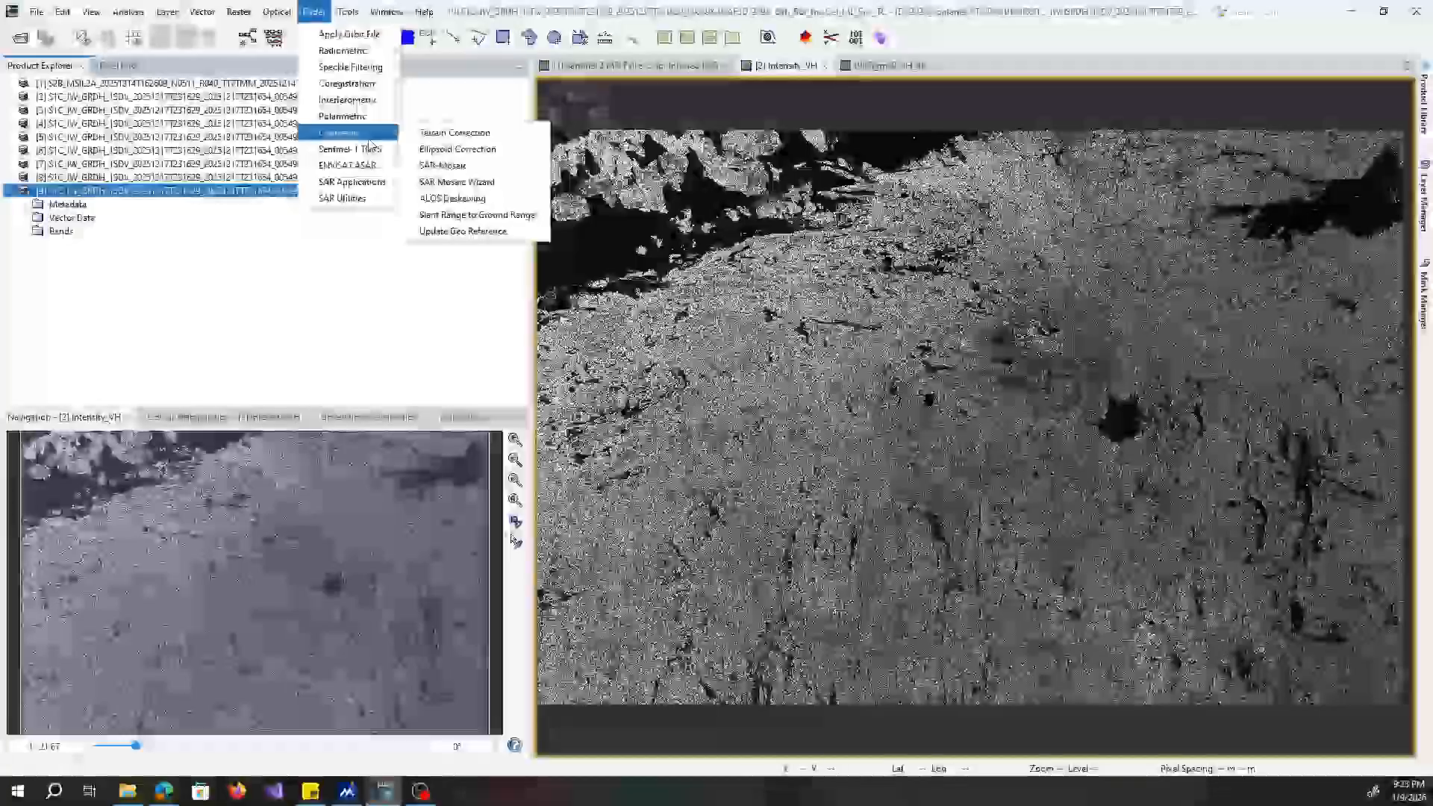
mouse_move(439, 142)
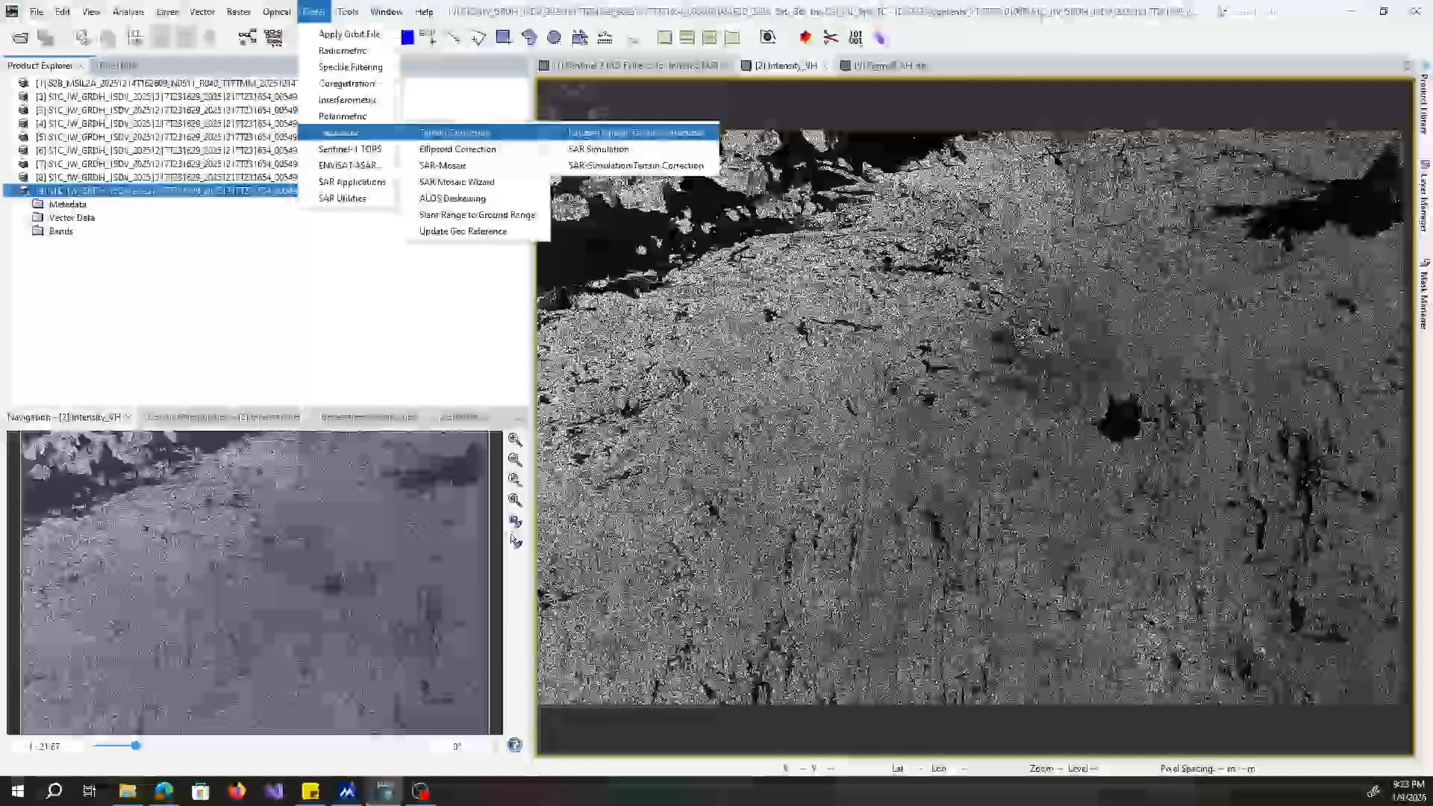
left_click(635, 132)
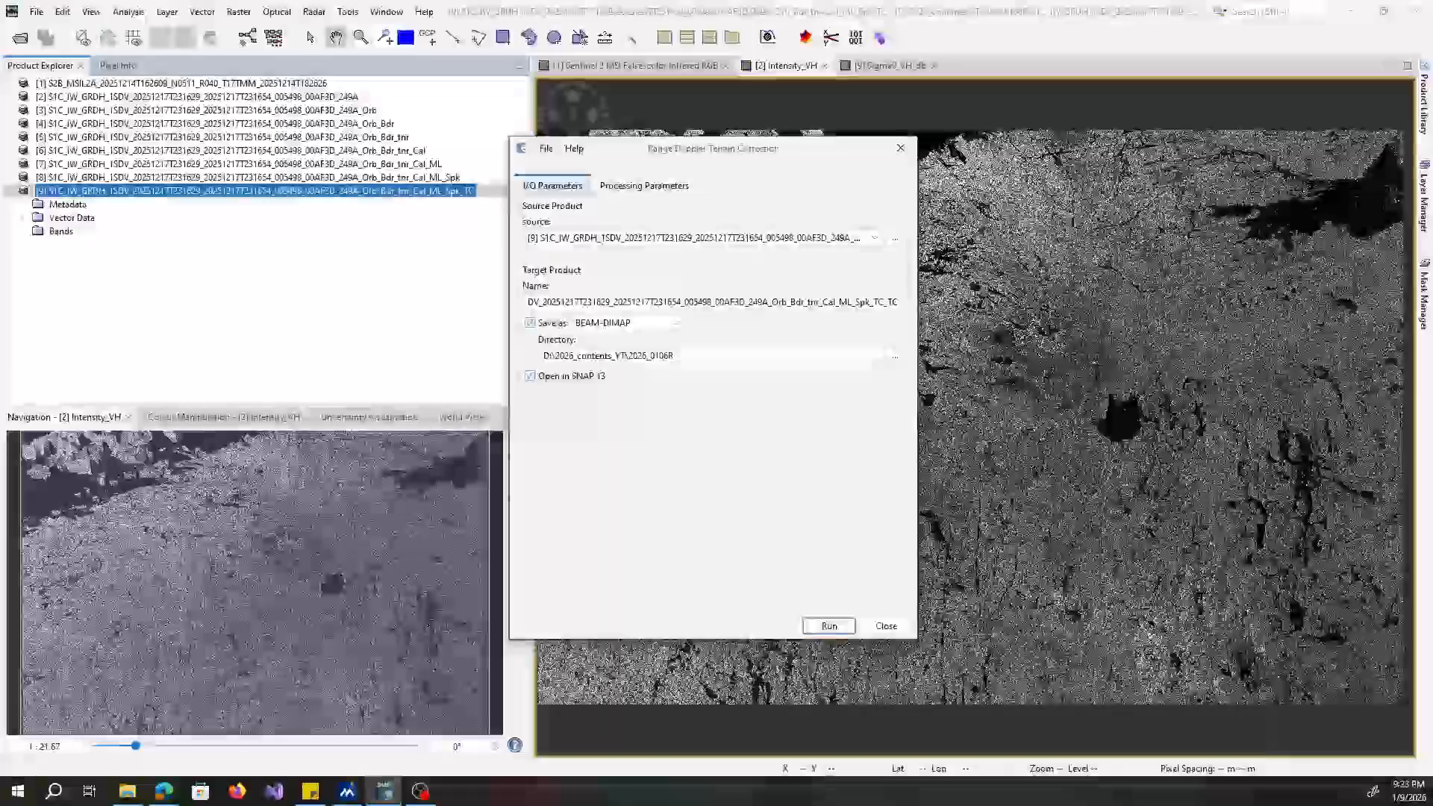
Switch to the SNAP Online Help, enlarge its window, read the Range Doppler Terrain Correction page, and return to SNAP.
key("alt+Tab")
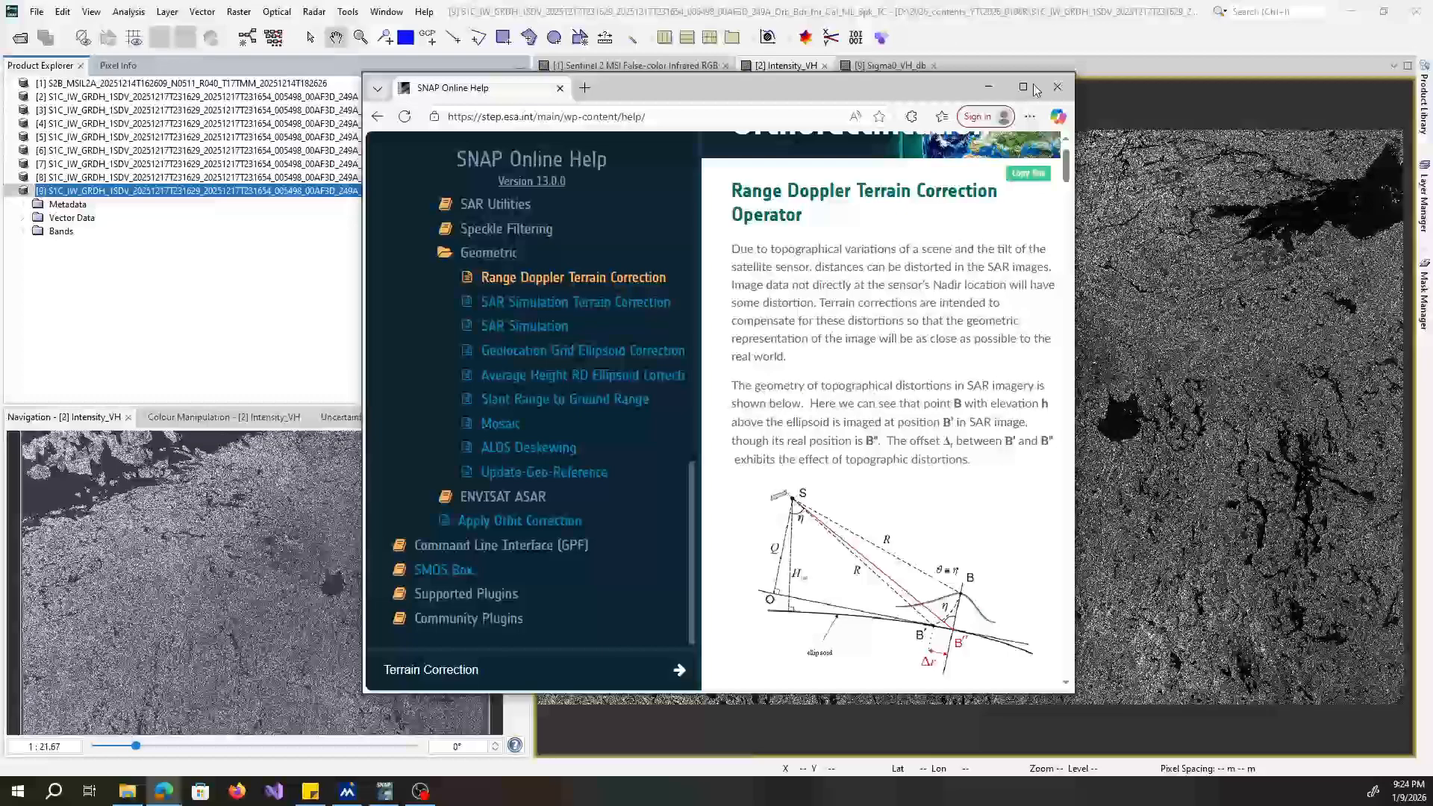
left_click(1023, 88)
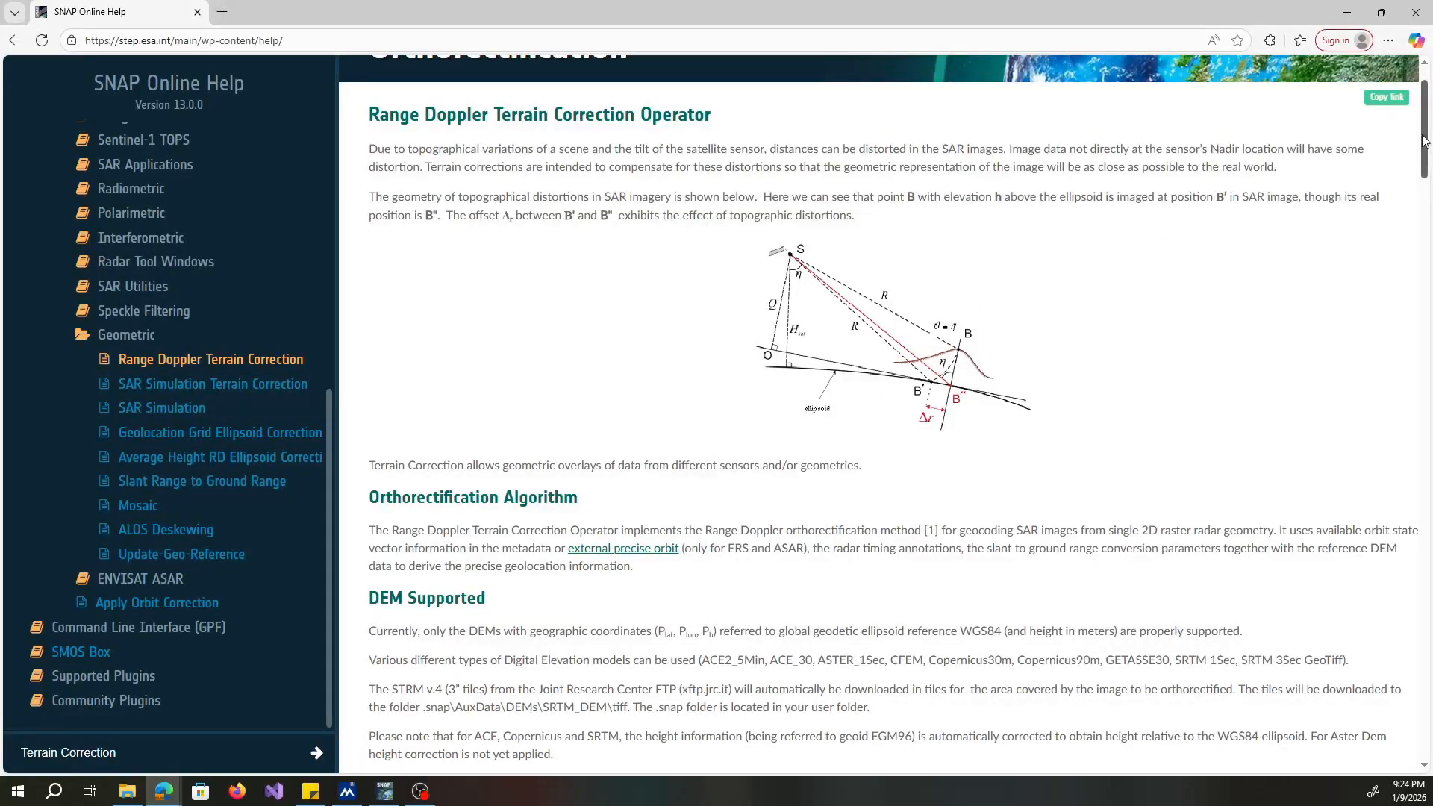
scroll(1424, 140, "up", 1)
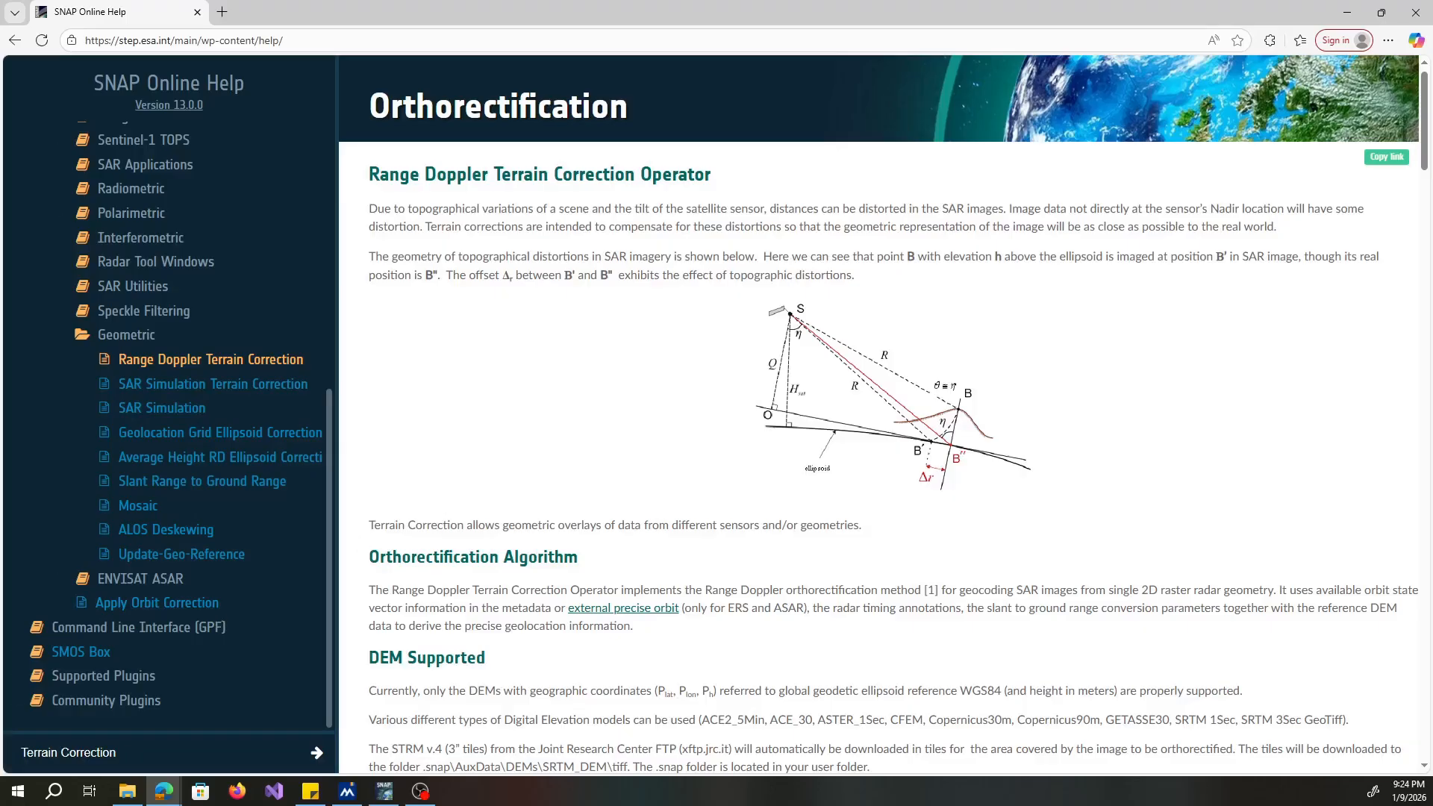
key("alt+Tab")
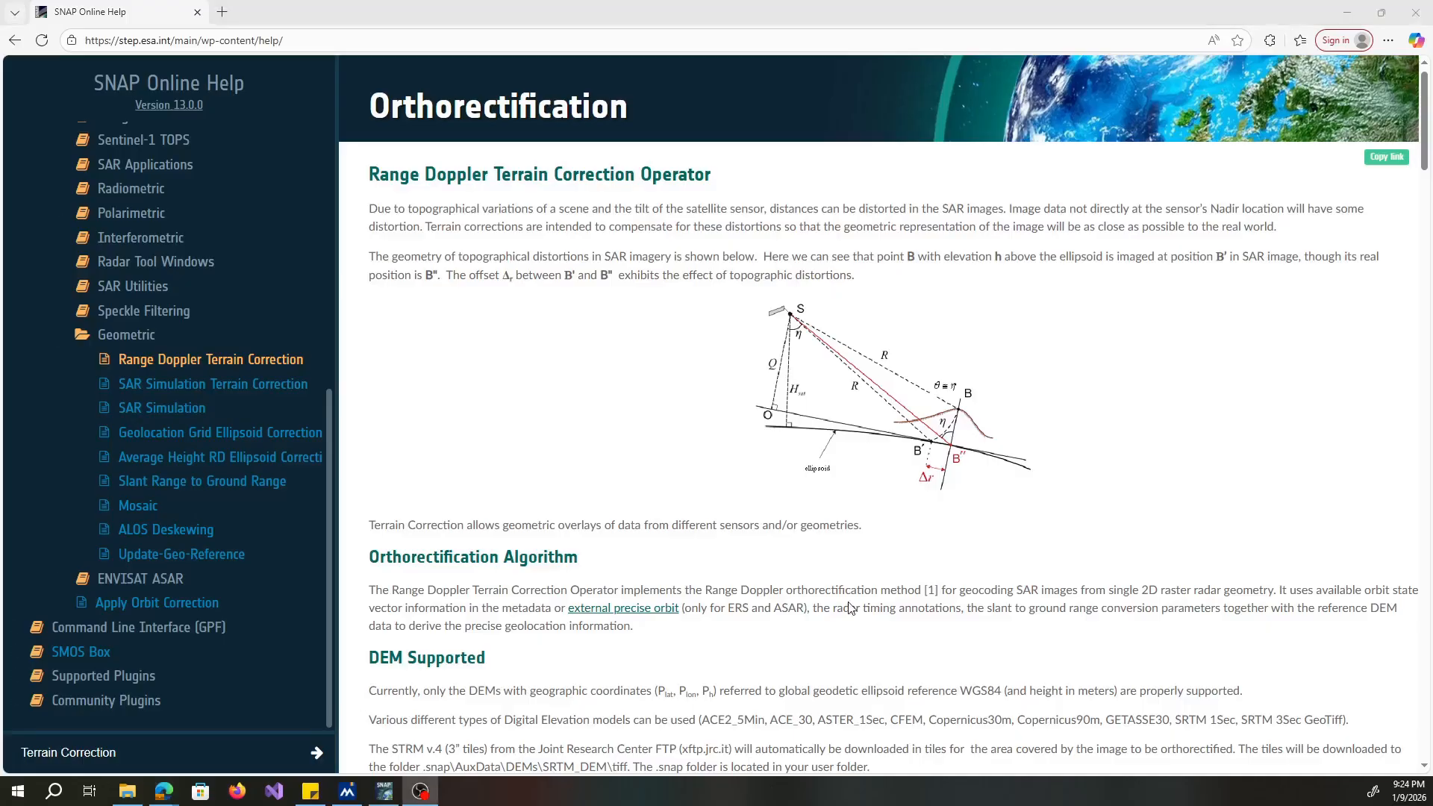
left_click(1350, 17)
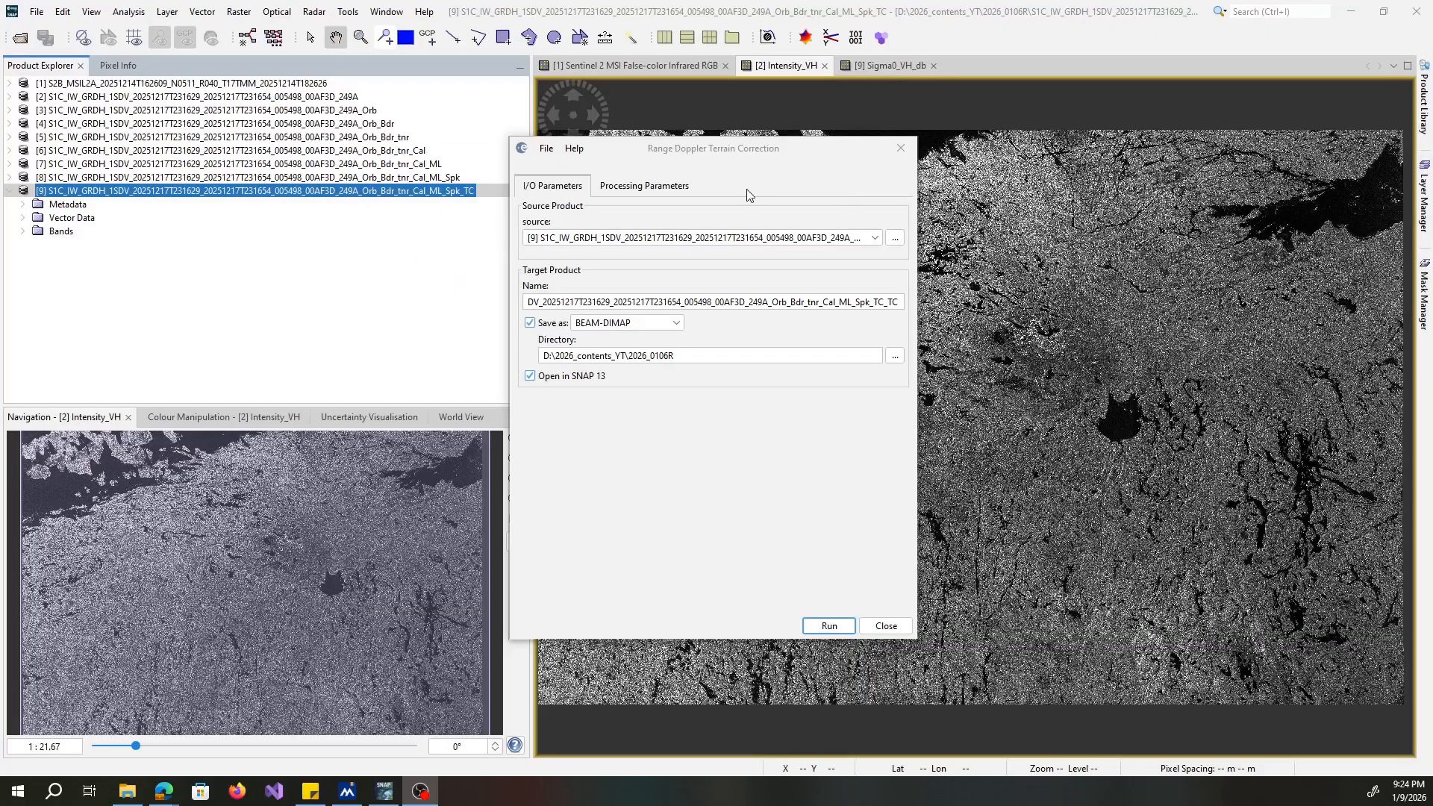
Review the Range Doppler Terrain Correction input/output and processing parameters, including the available digital elevation models, and close it without running.
left_click(660, 187)
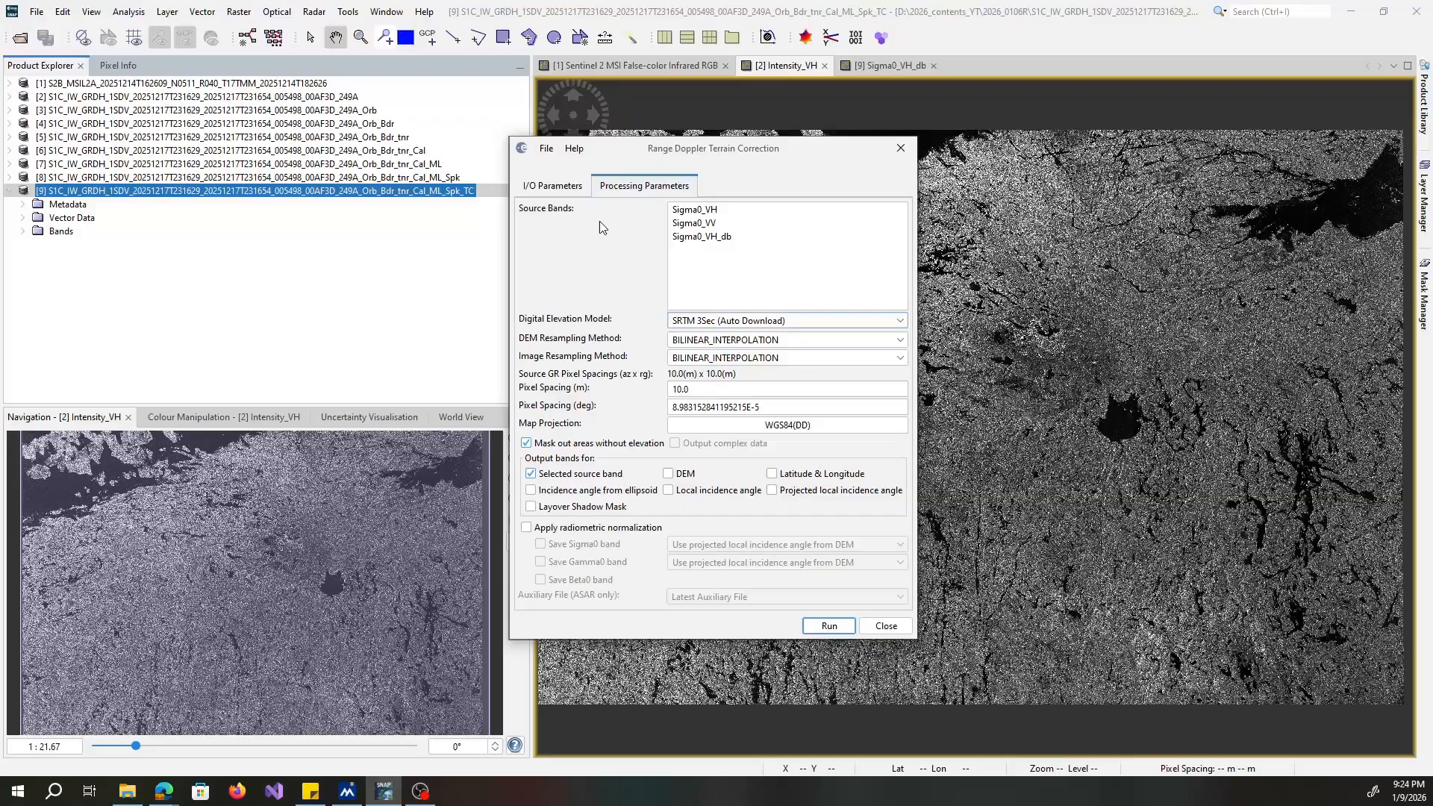
left_click(553, 186)
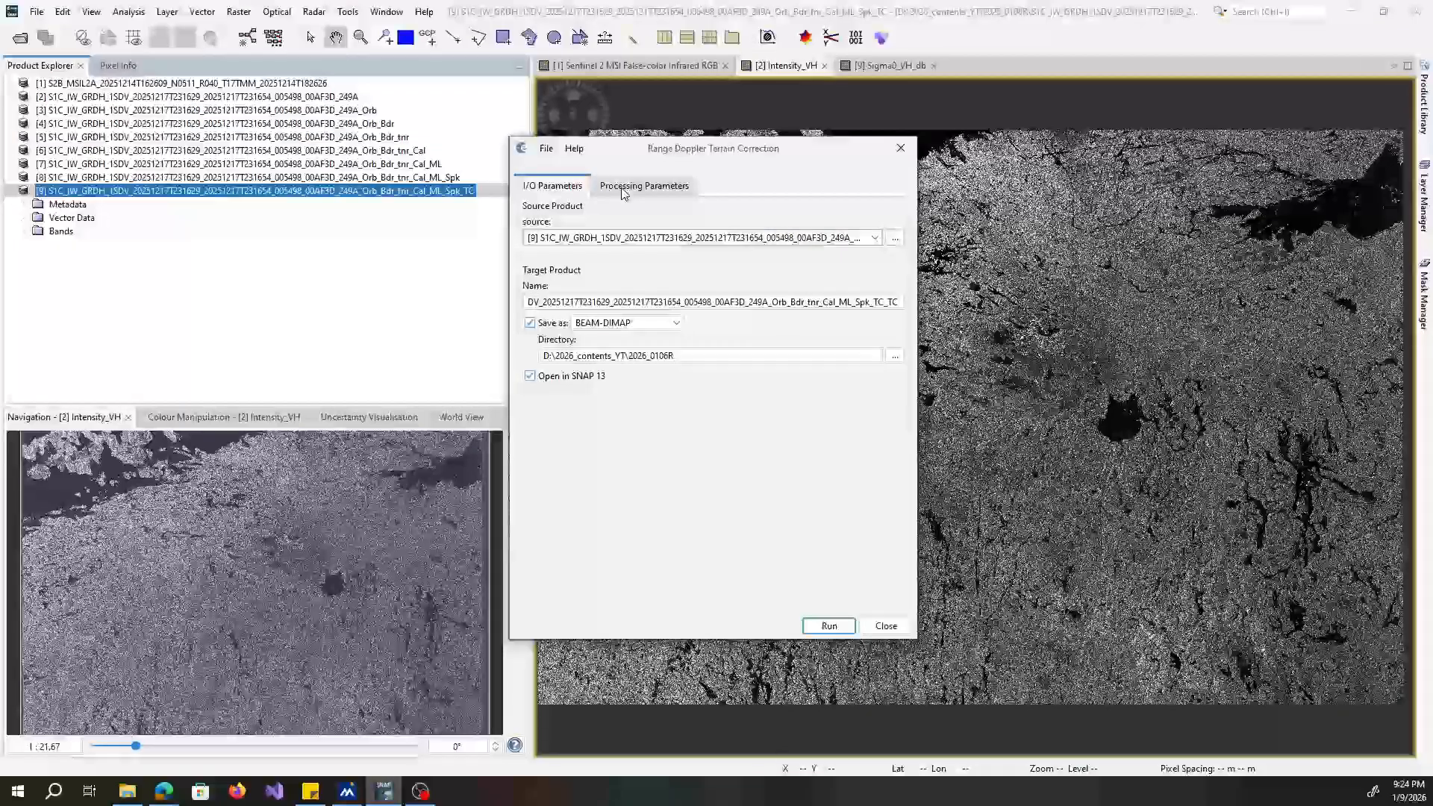
left_click(644, 186)
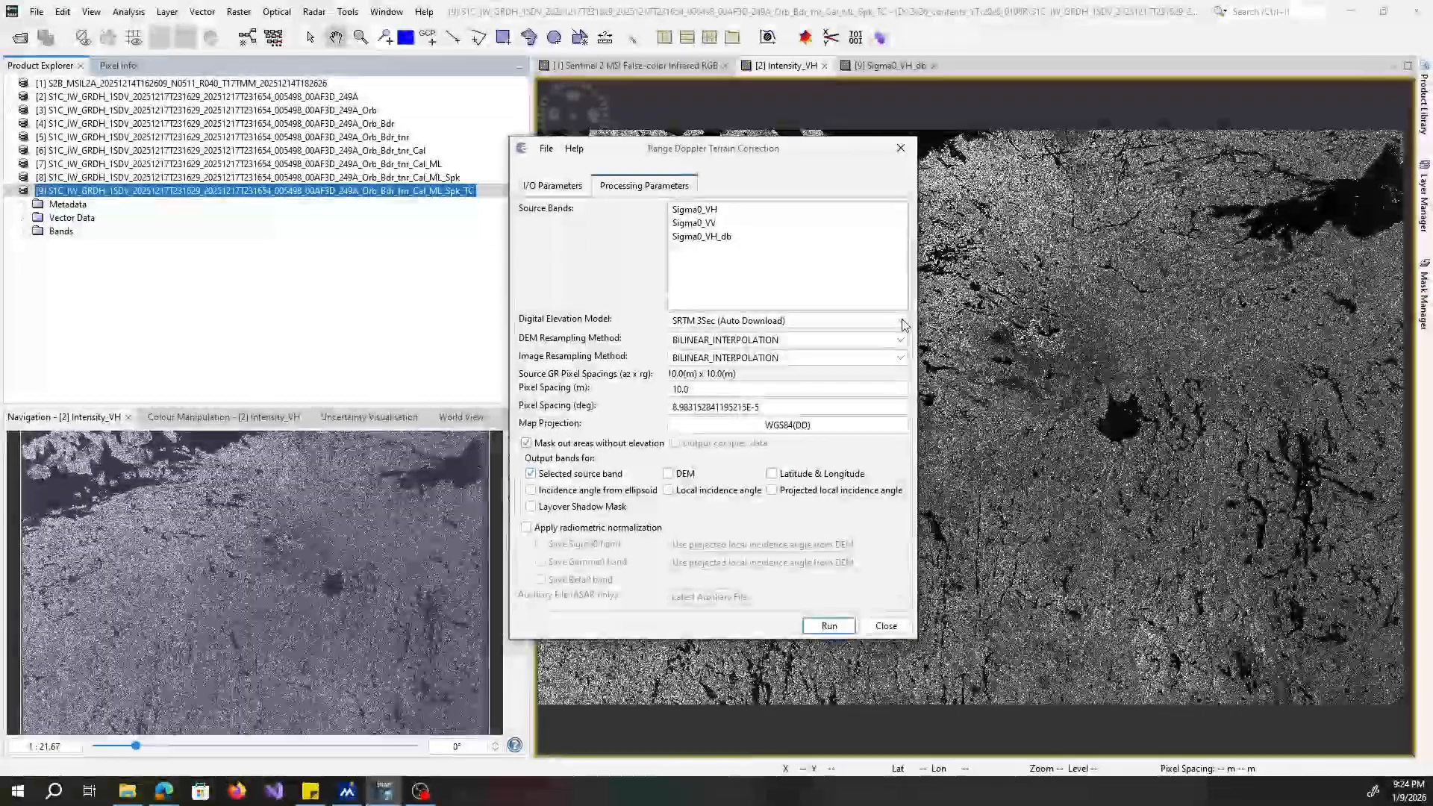
left_click(902, 321)
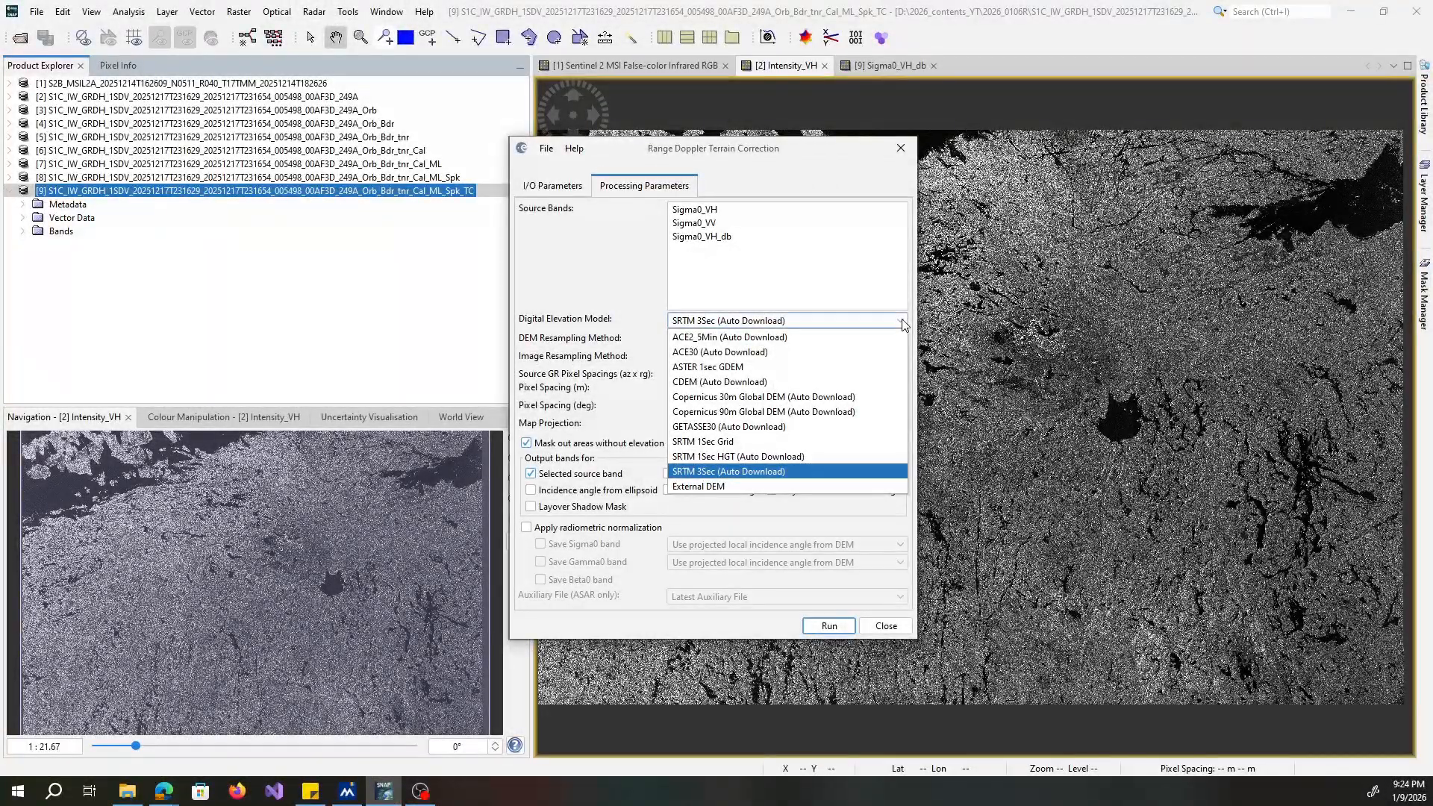
left_click(902, 322)
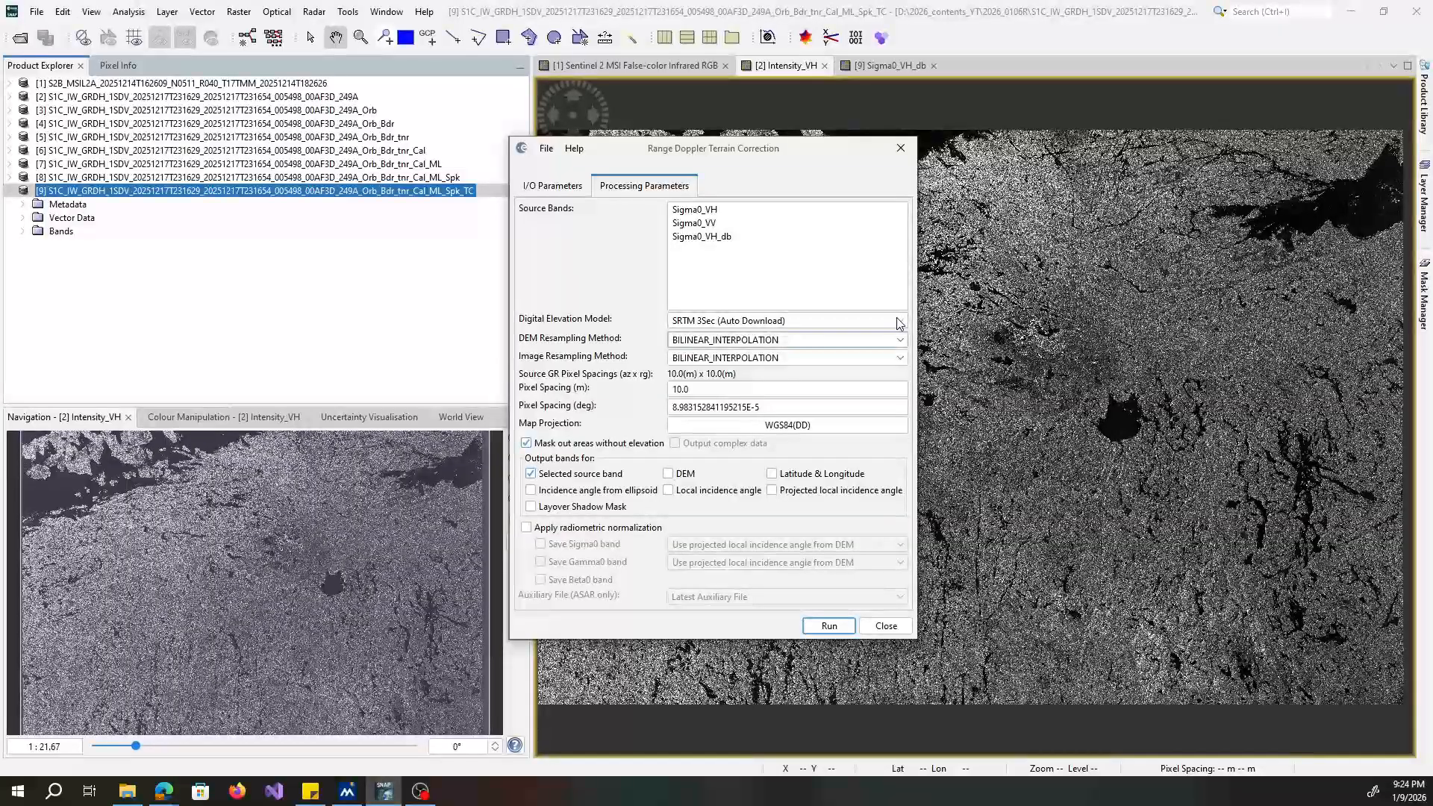
left_click(900, 323)
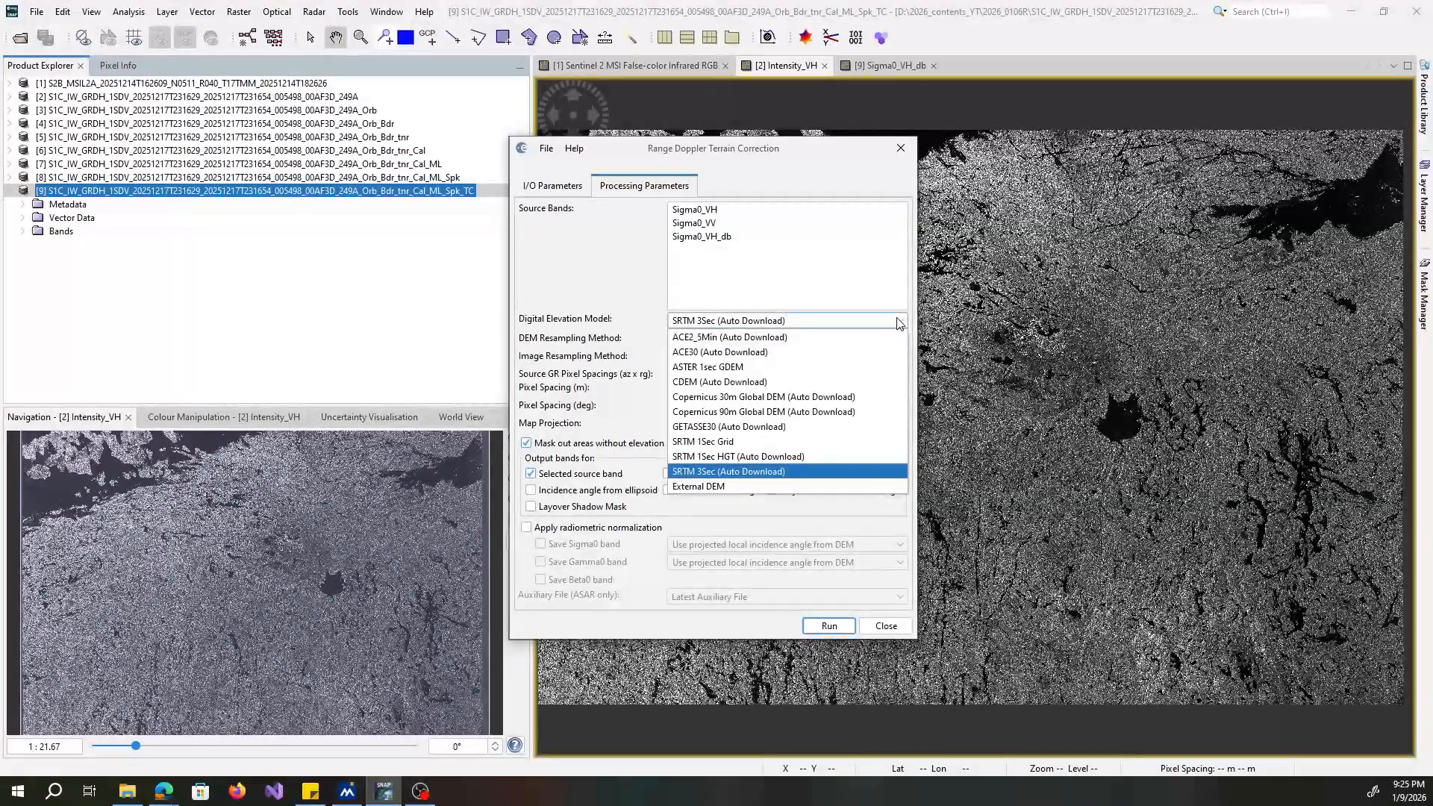
left_click(900, 322)
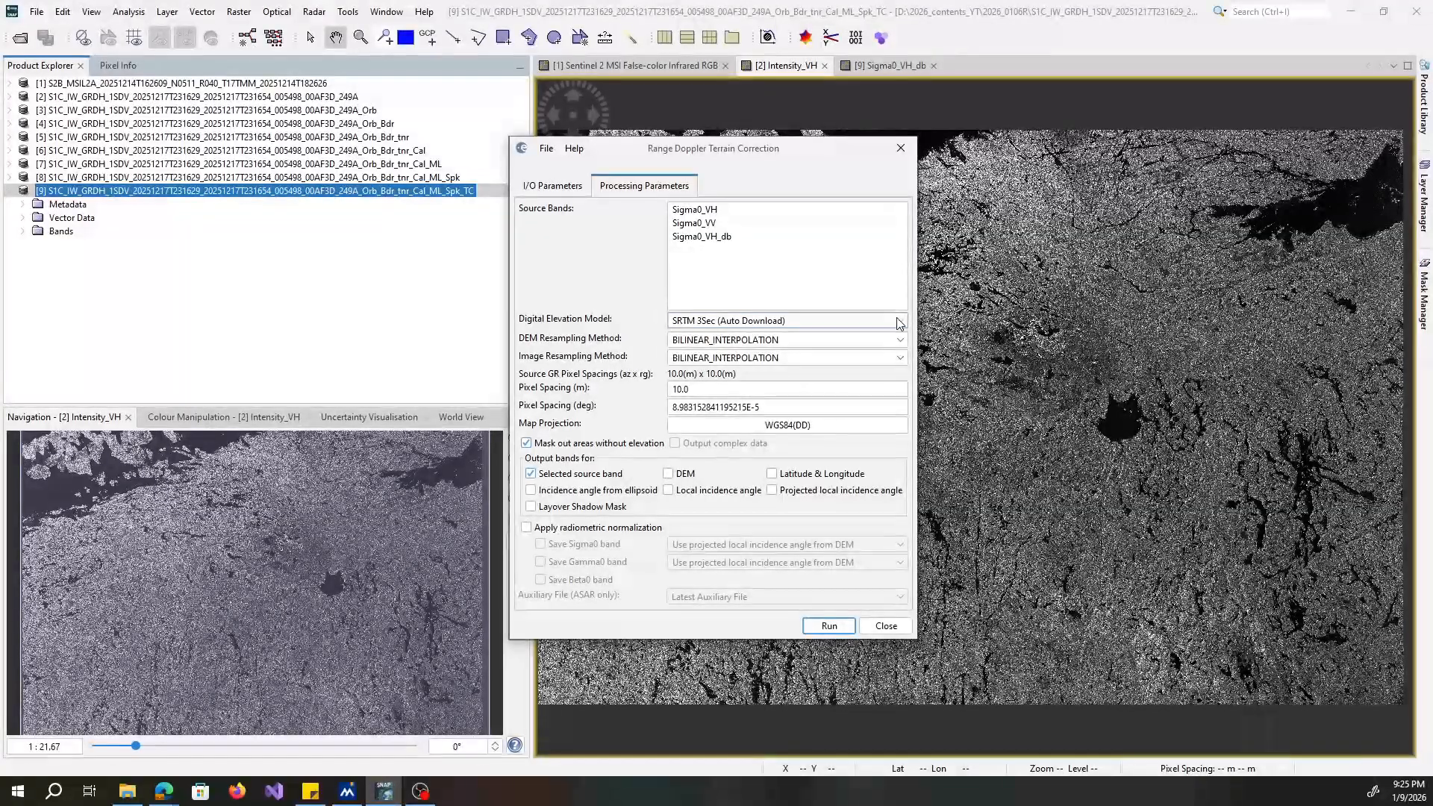
left_click(699, 323)
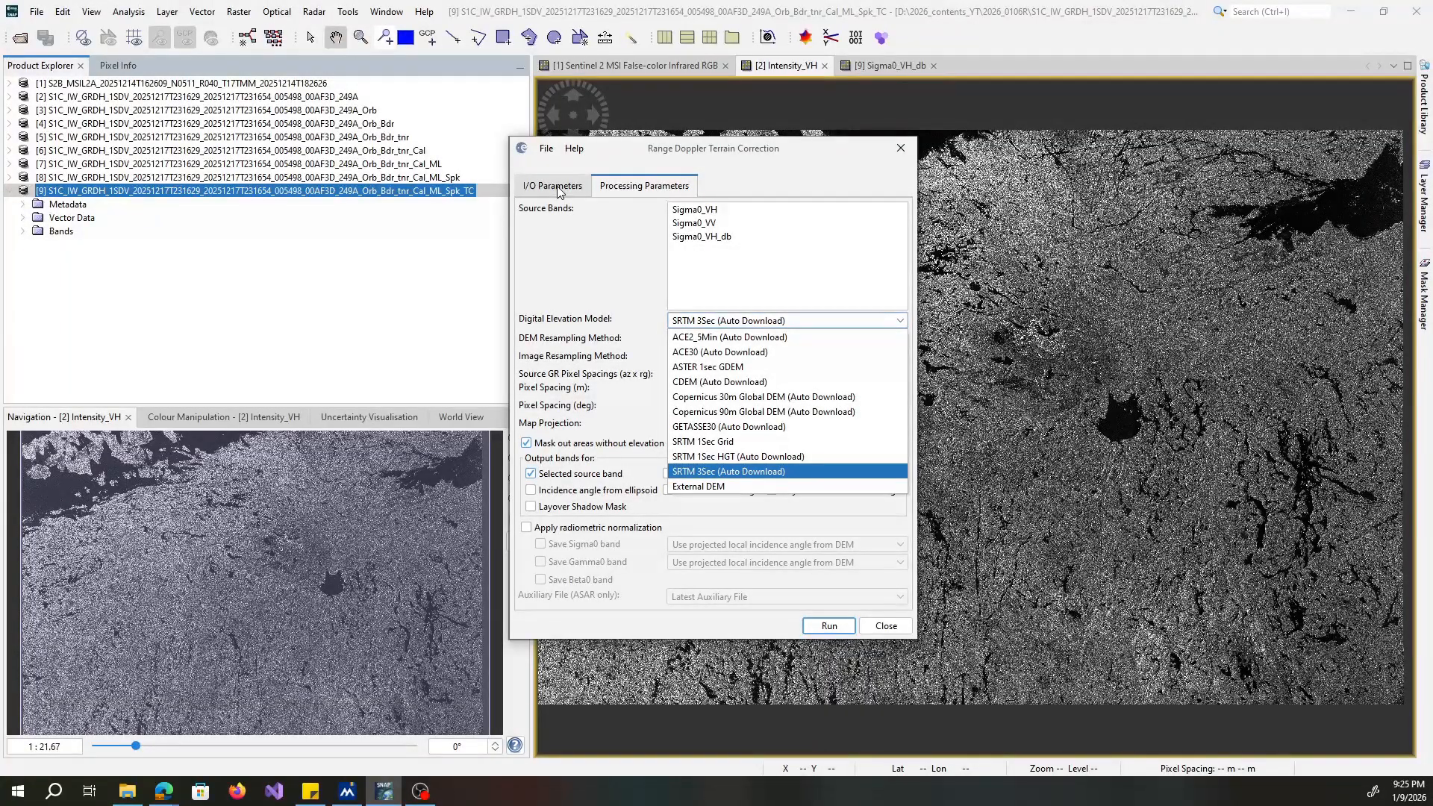
left_click(559, 192)
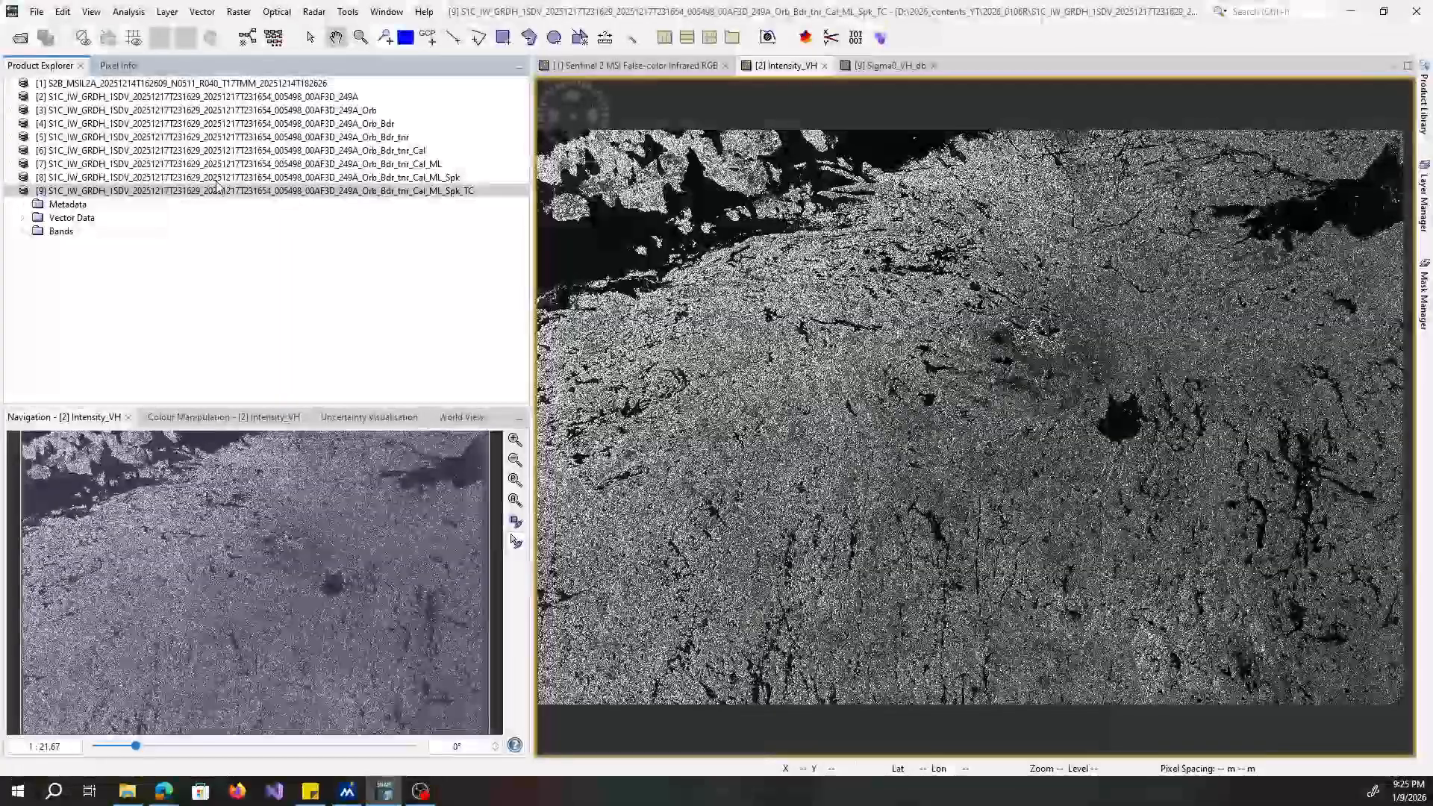
Expand the bands of the product ending in _Spk_TC and examine the Sigma0_VH and Sigma0_VH_db bands.
left_click(23, 232)
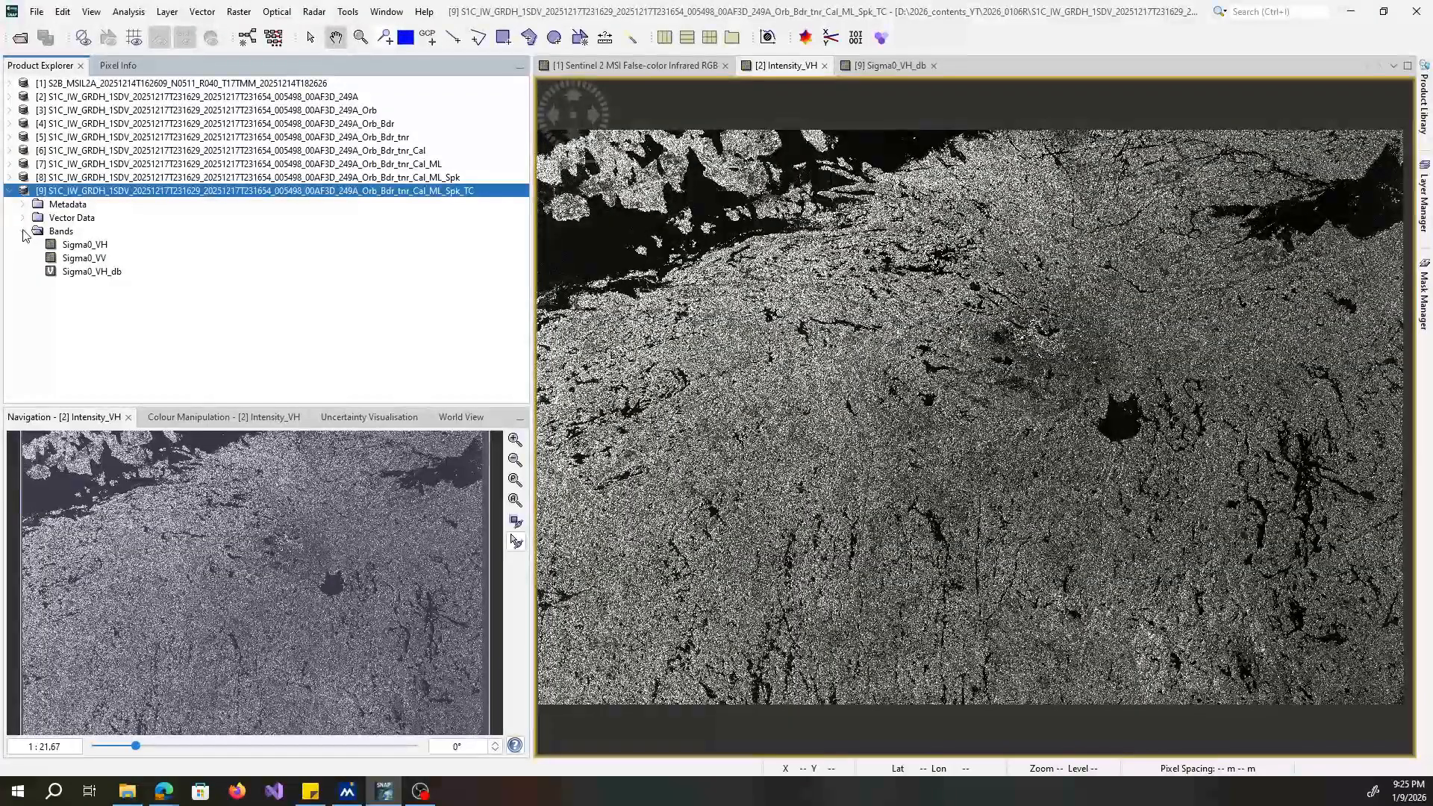
left_click(60, 245)
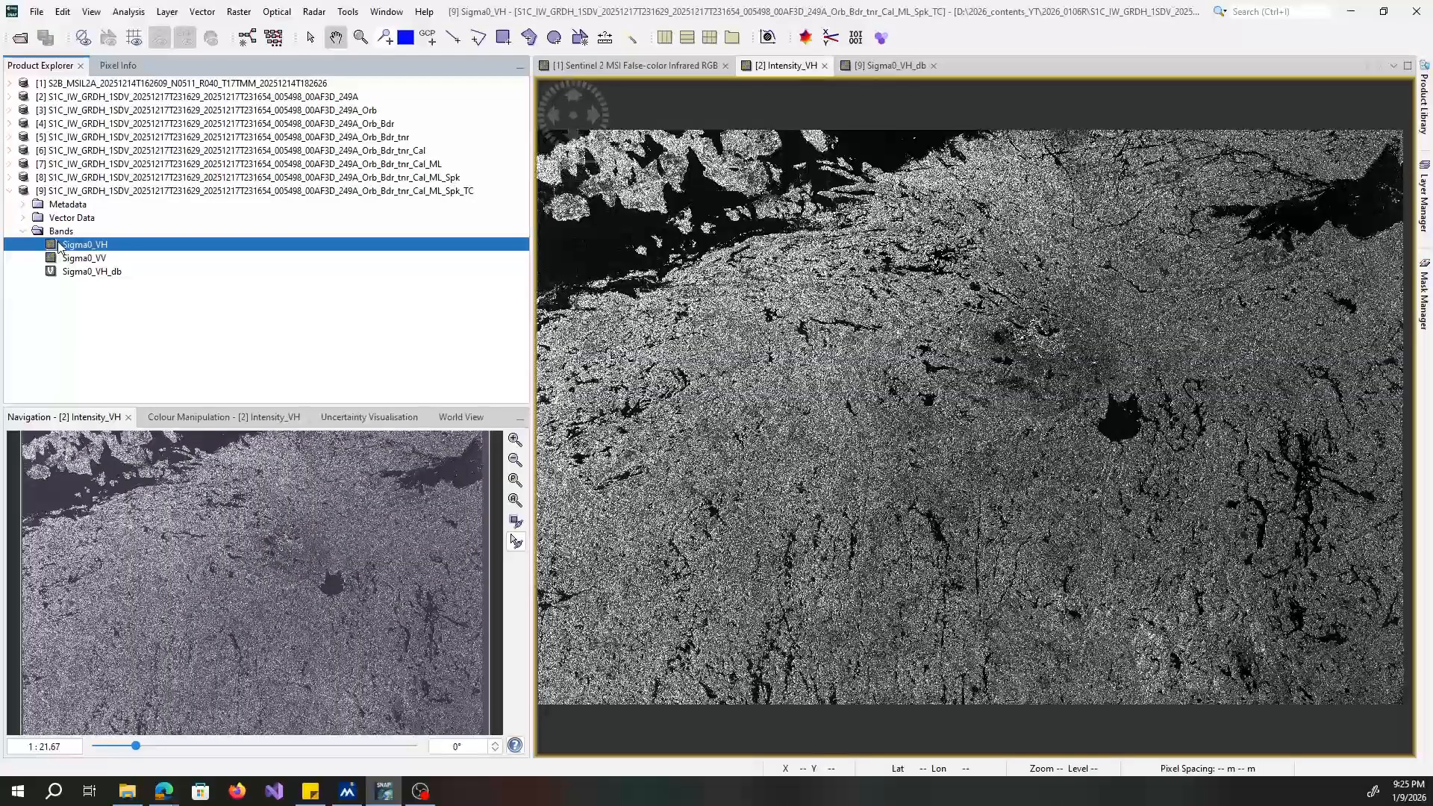
left_click(107, 273)
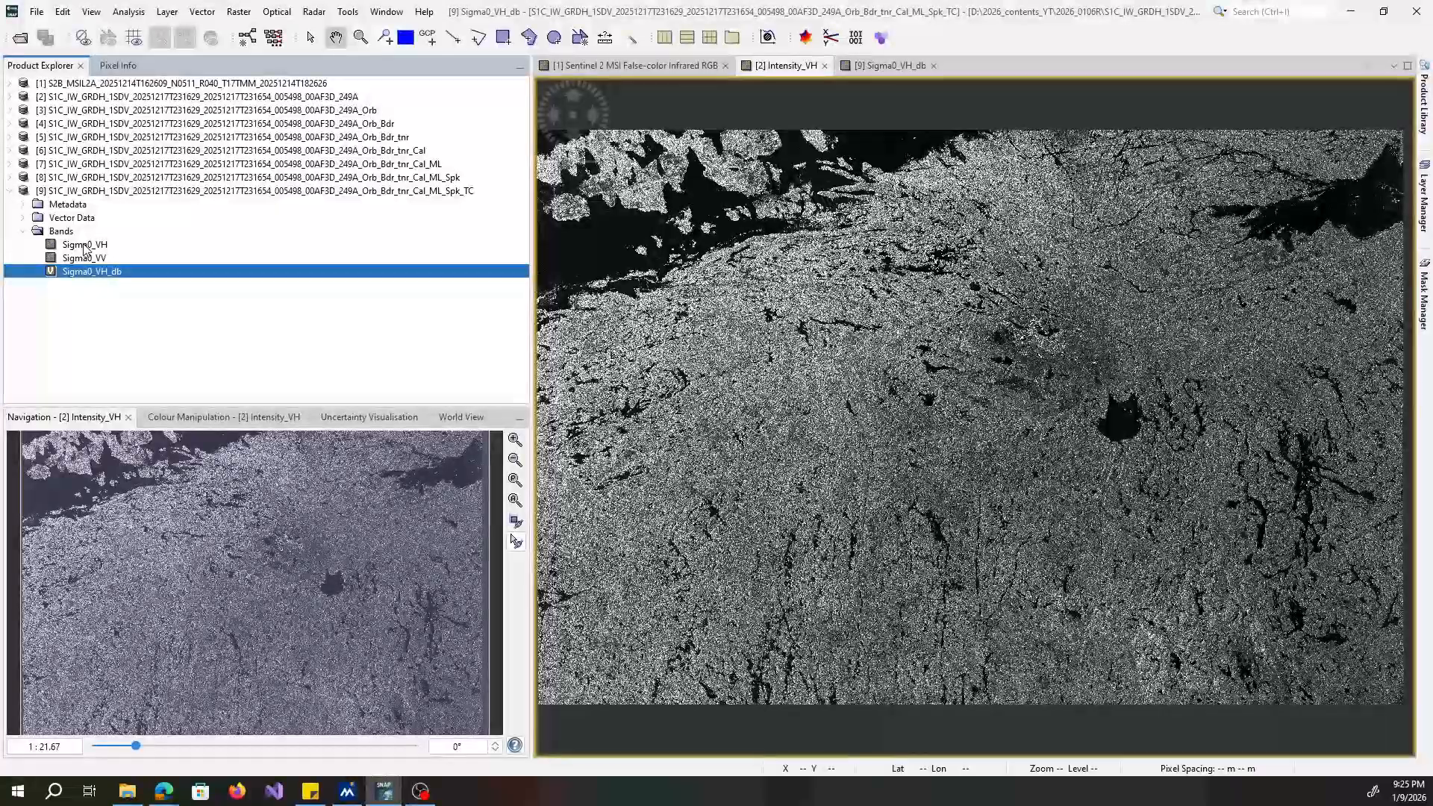
right_click(84, 247)
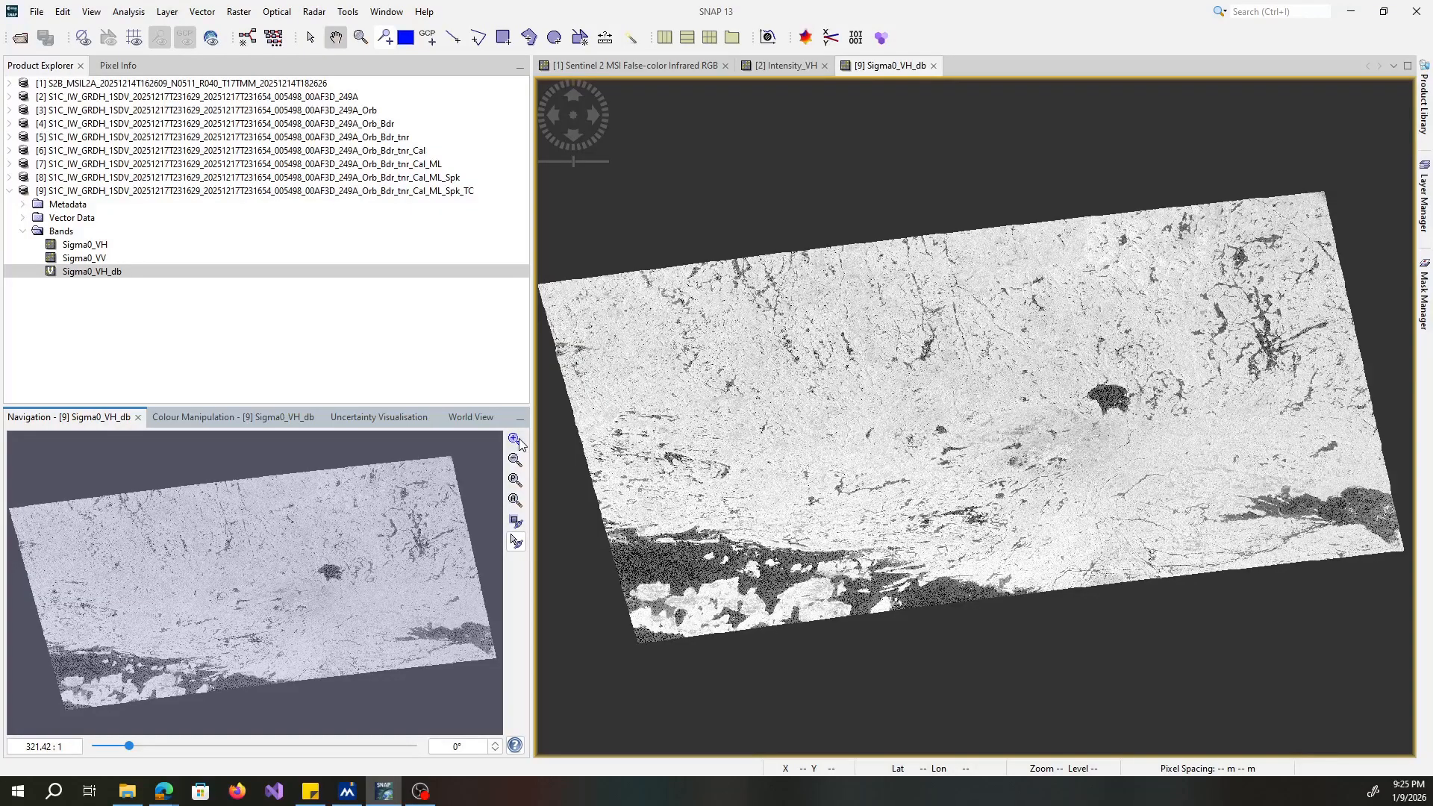
Compare the terrain-corrected Sigma0_VH_db image with the Sentinel-2 false-color infrared image, examining the orientation and features of both scenes.
left_click(635, 66)
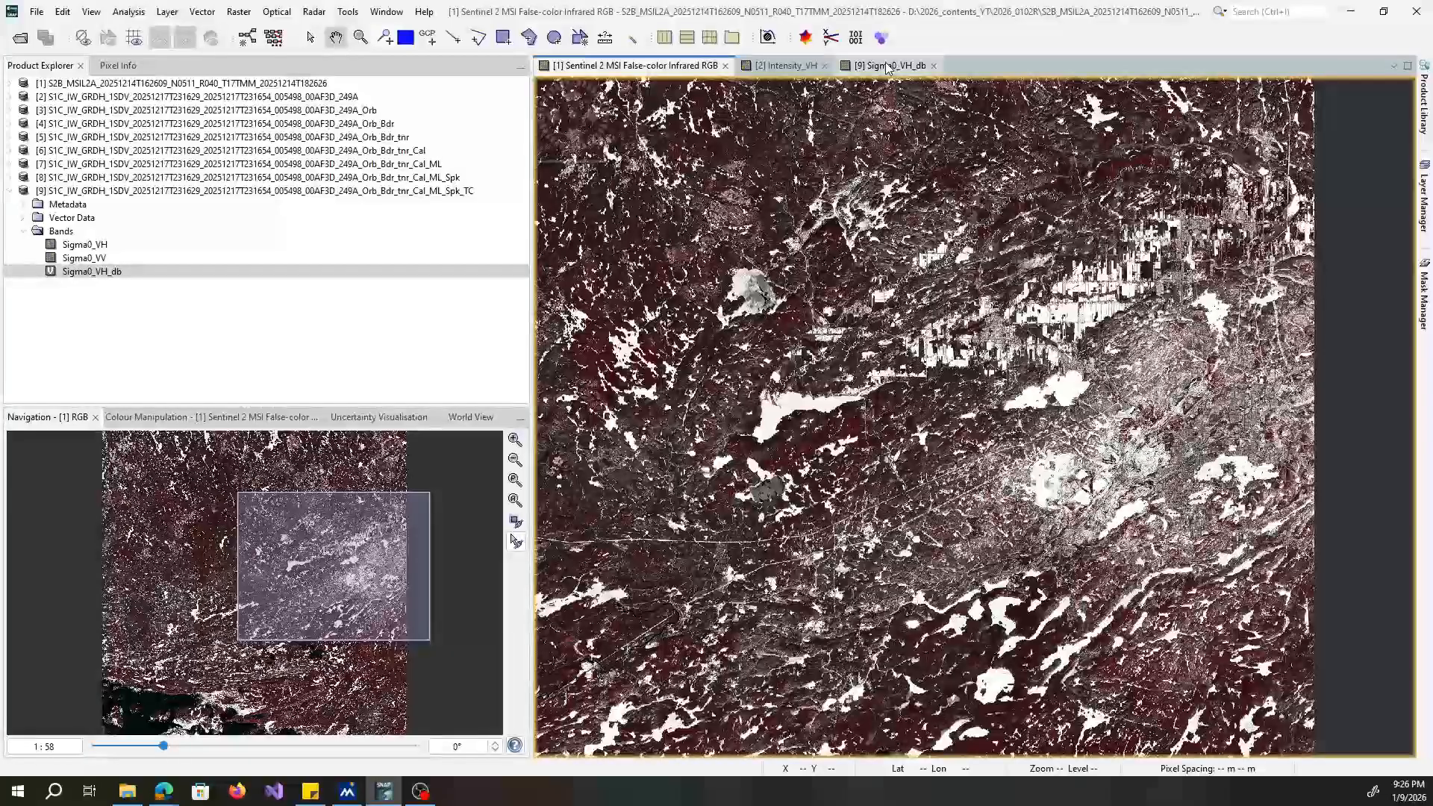
left_click(887, 67)
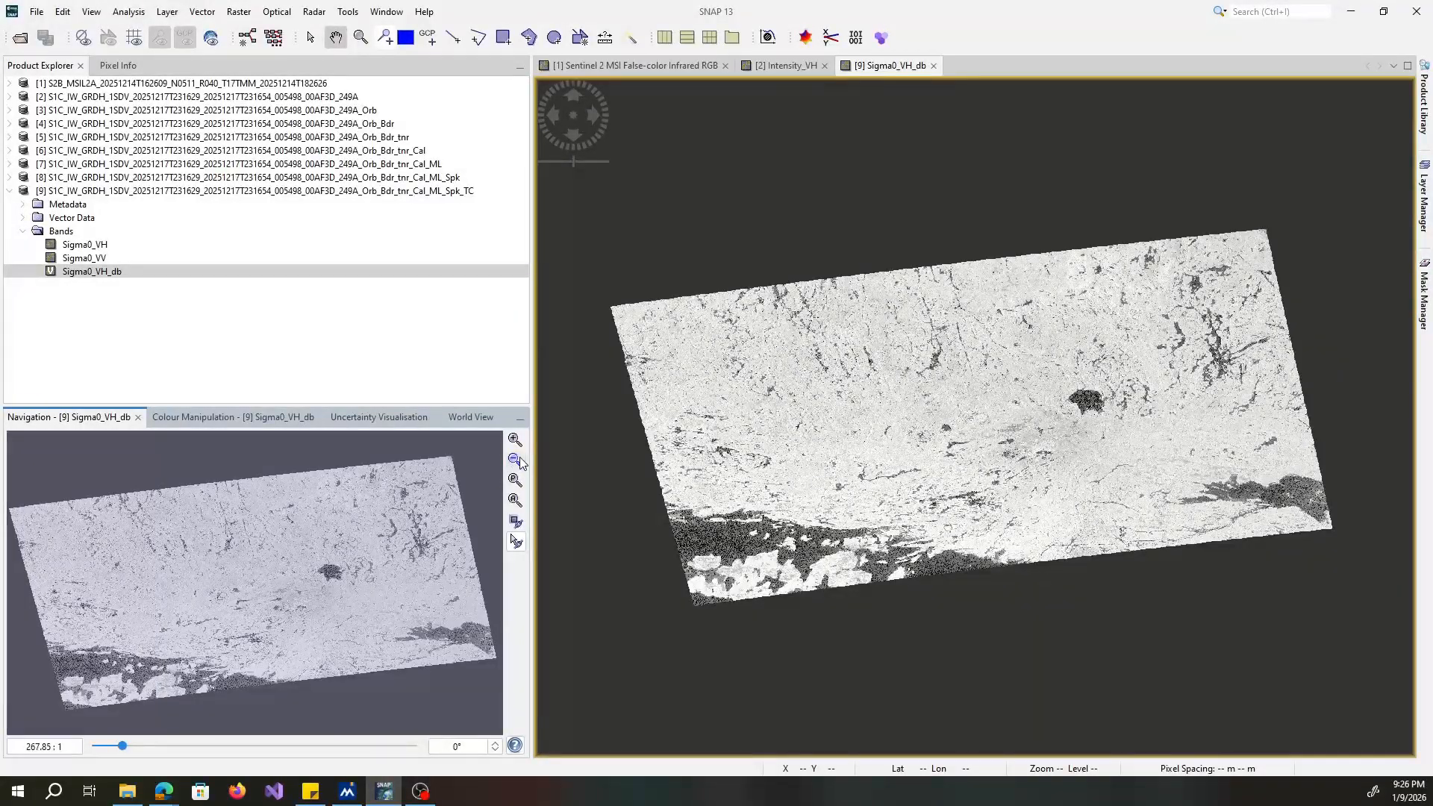
left_click(516, 444)
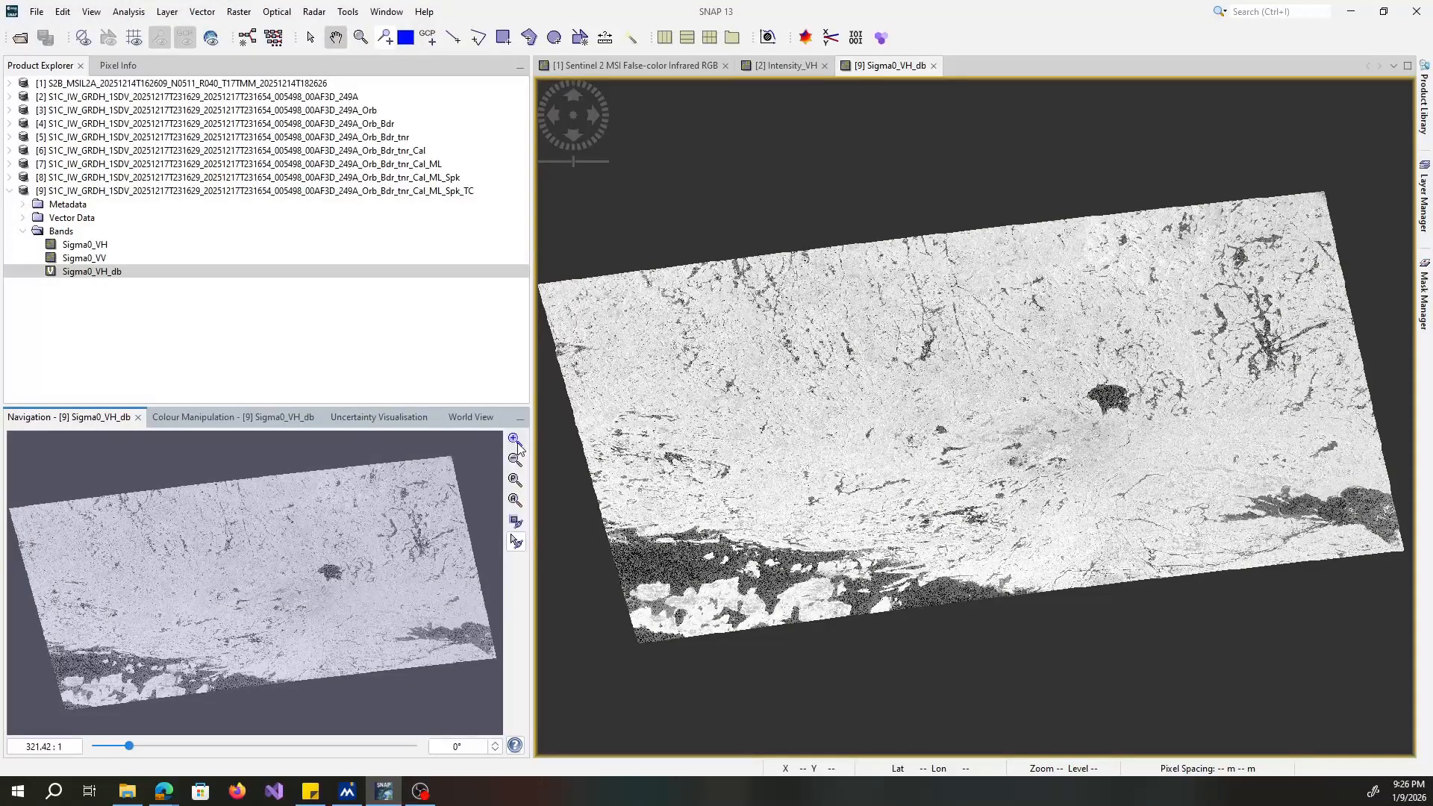
left_click(643, 67)
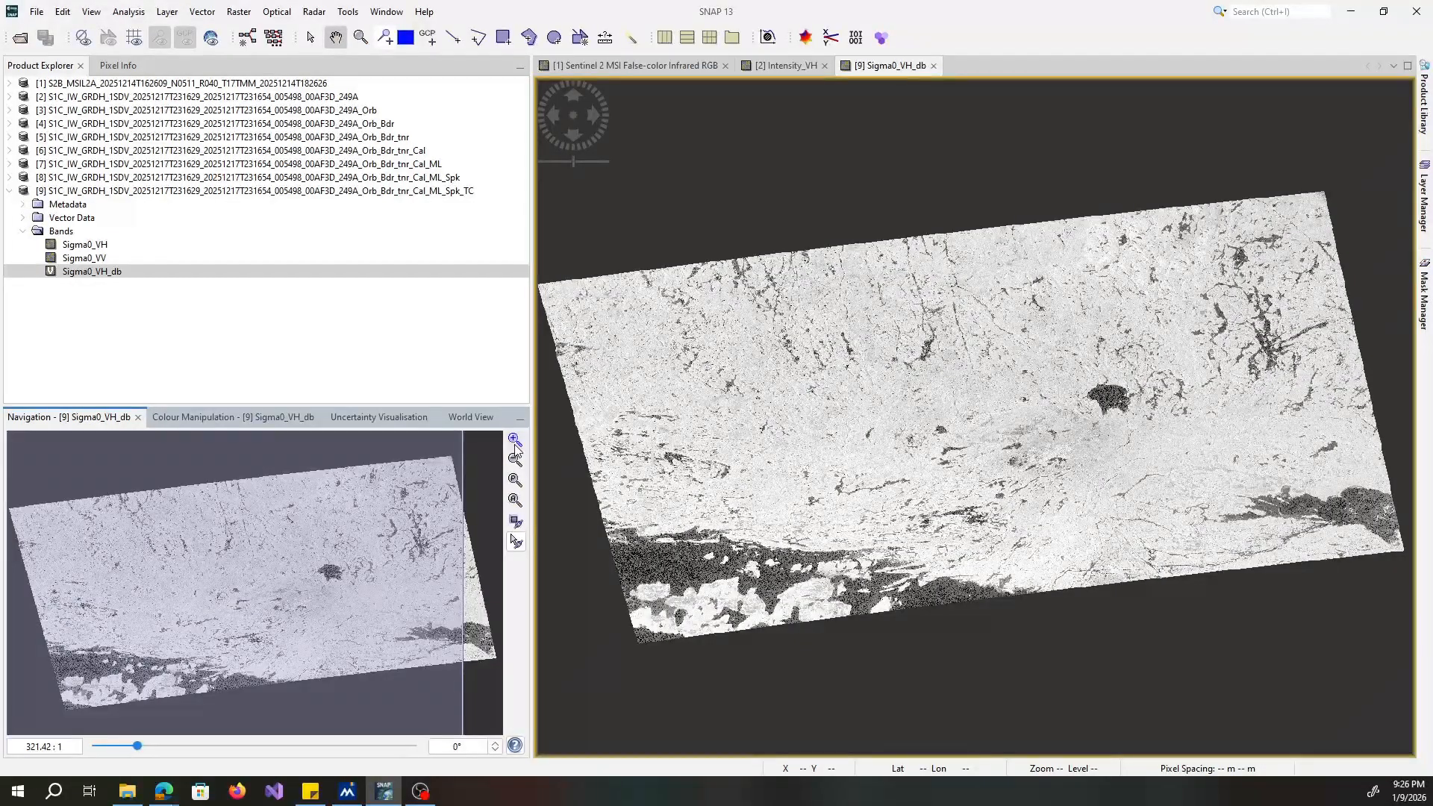
left_click(715, 65)
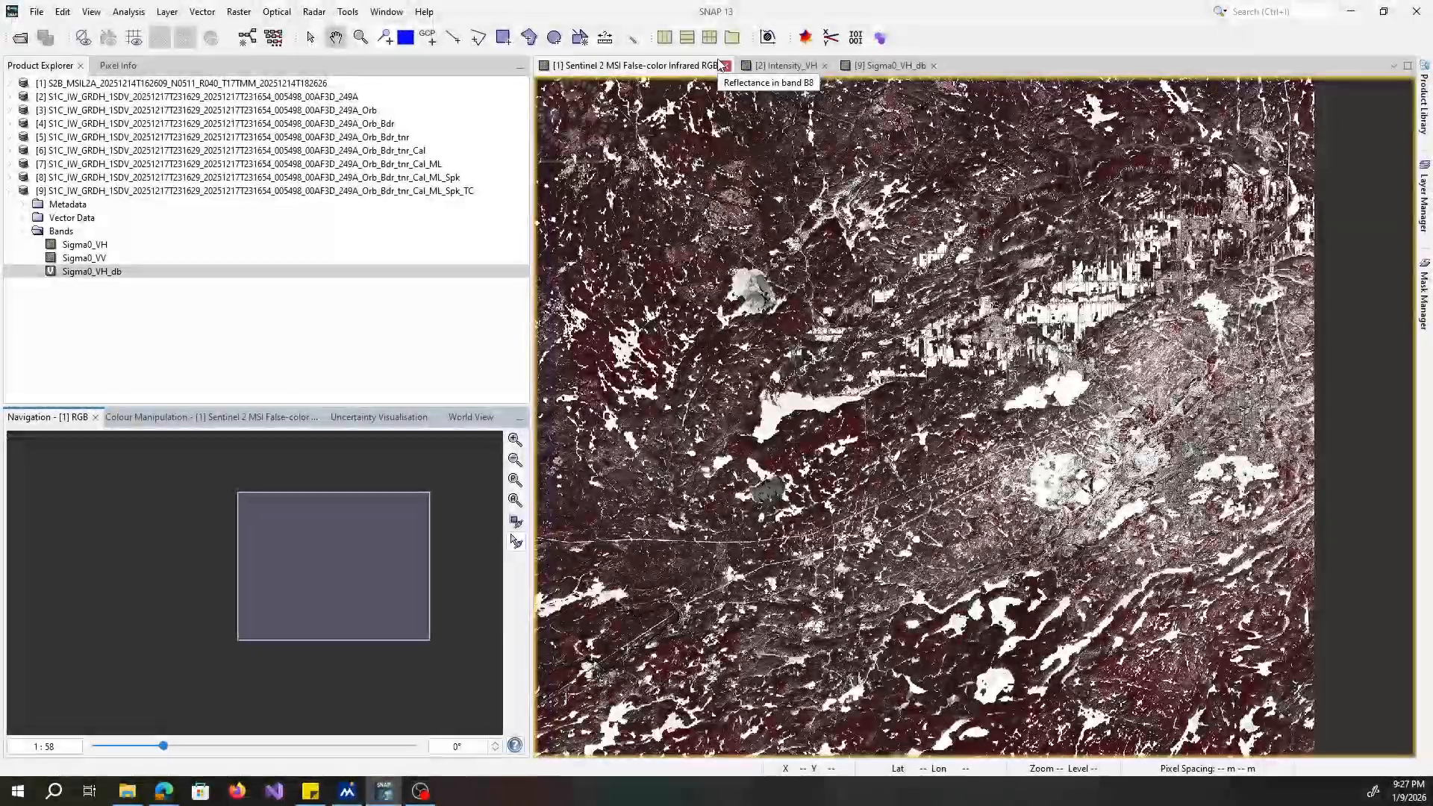
left_click(890, 65)
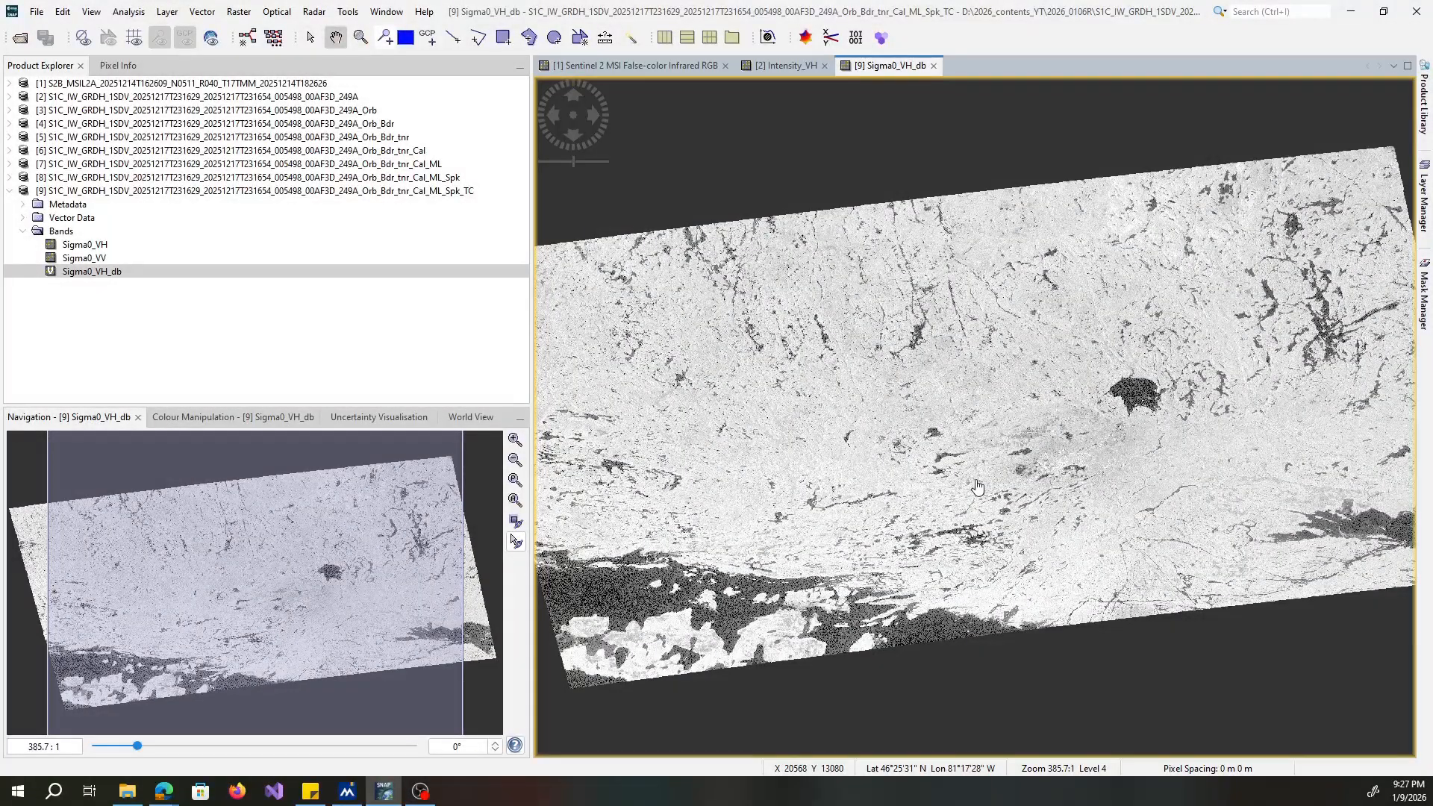
left_click(676, 67)
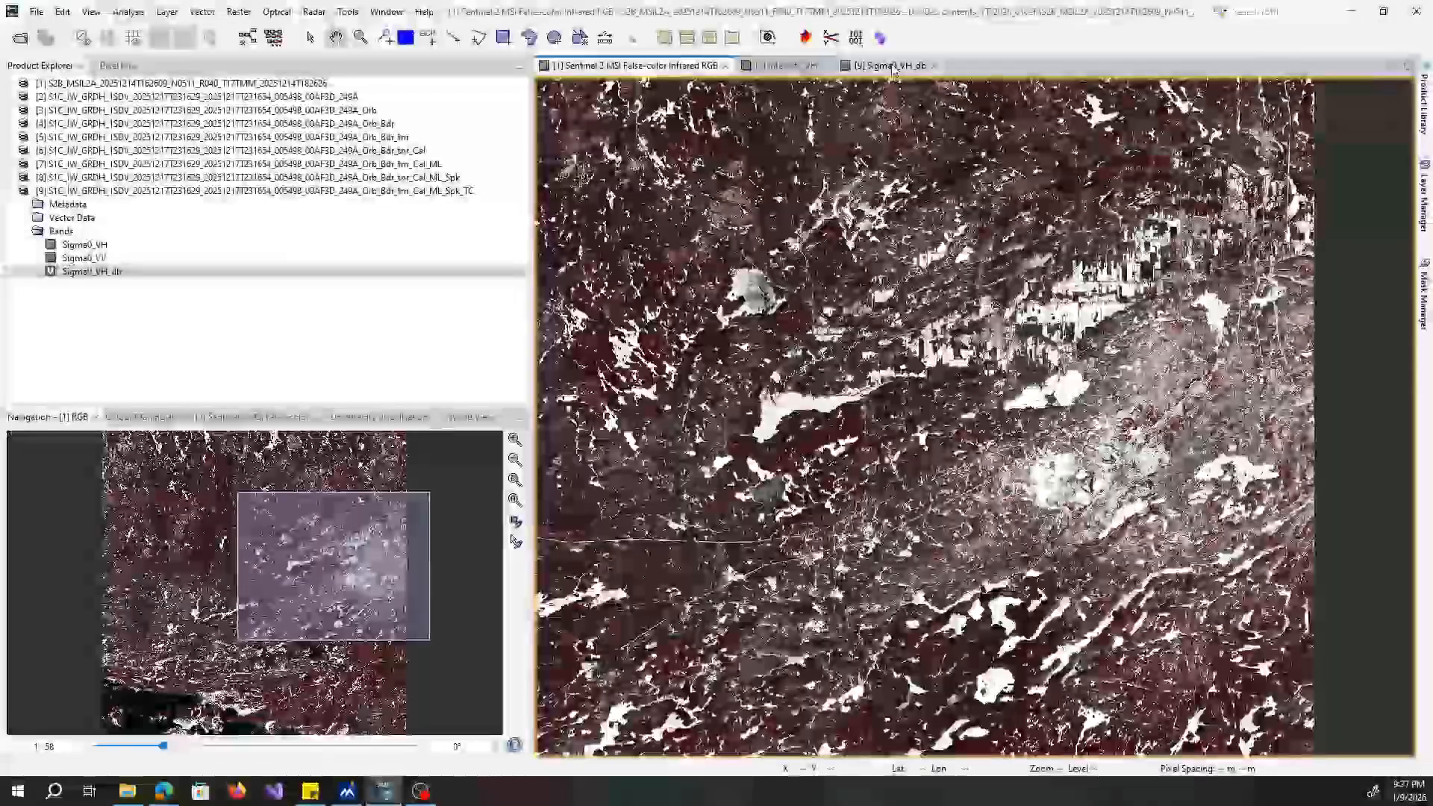
left_click(892, 65)
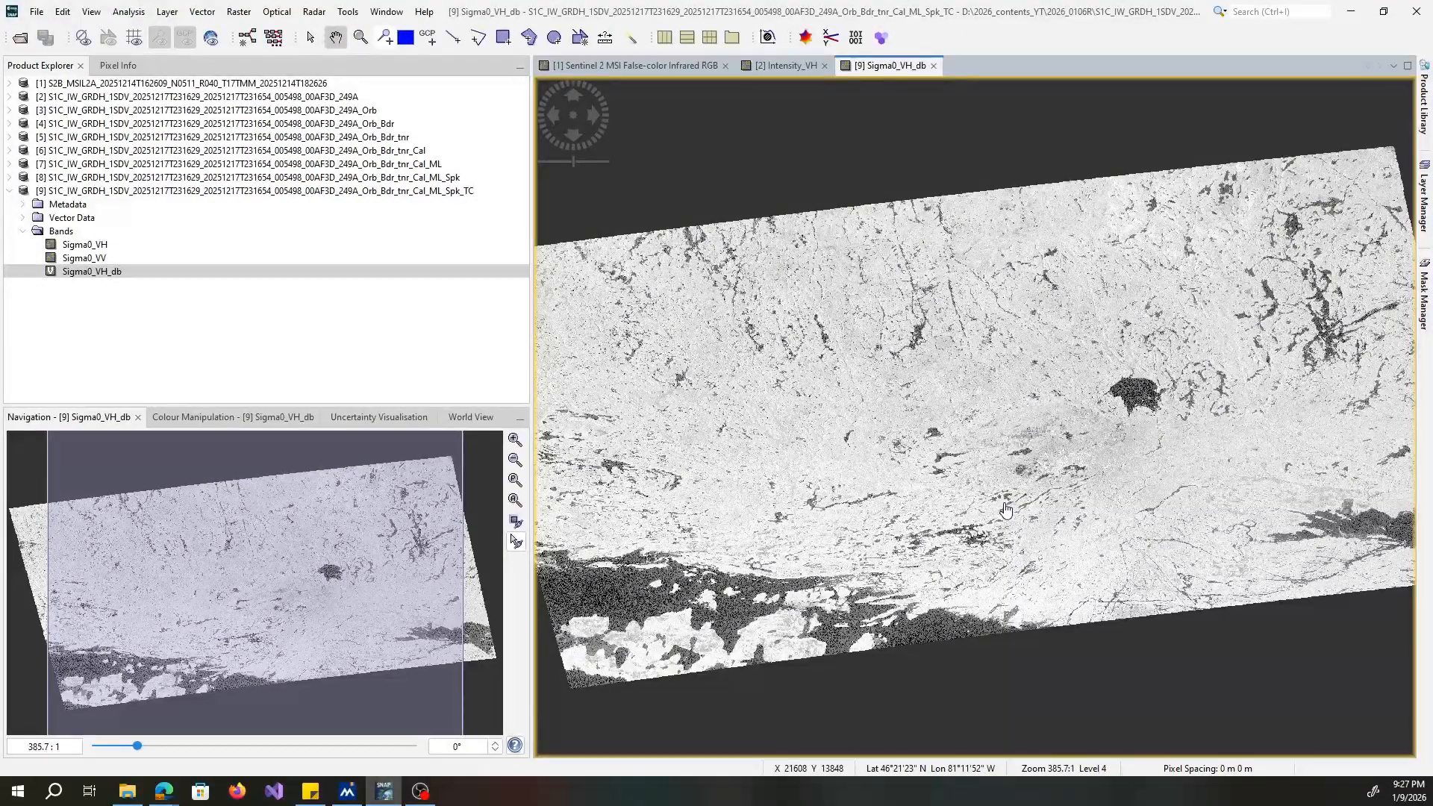
Look up the geometric raster operations available for combining the images, such as reprojection, resampling and collocation.
left_click(239, 12)
mouse_move(263, 149)
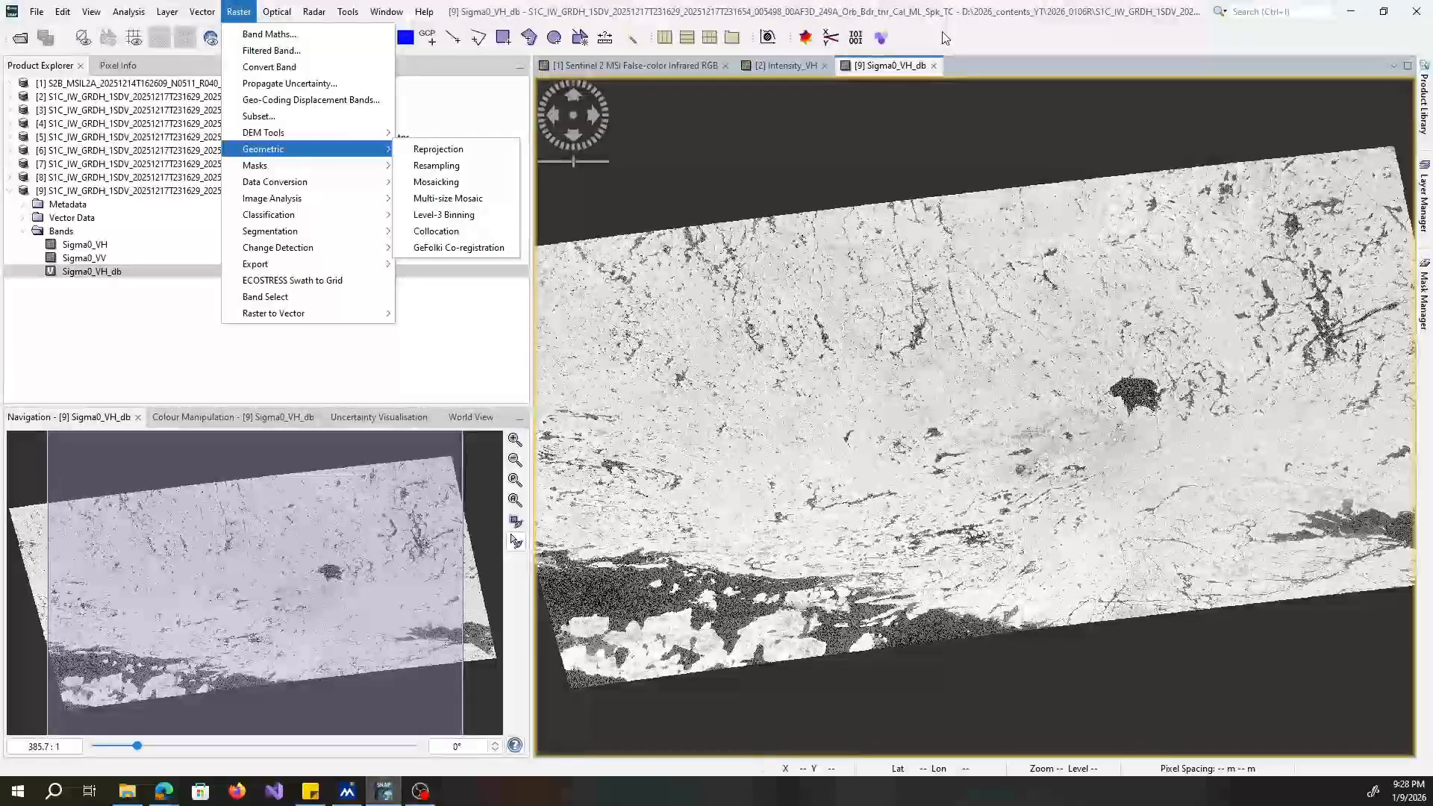